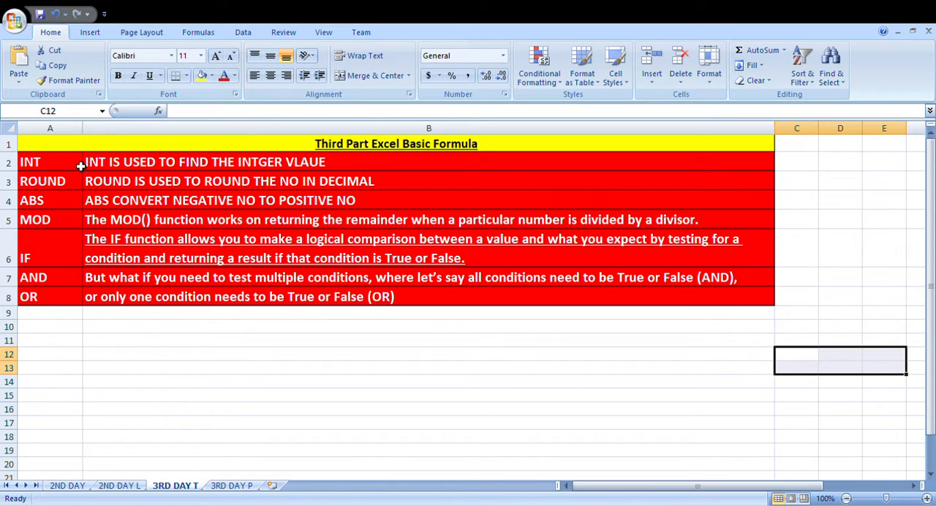
Step: Enter the decimal number 10.2 in cell B10 below the formula descriptions
{"action": "left_click", "coordinate": [63, 164]}
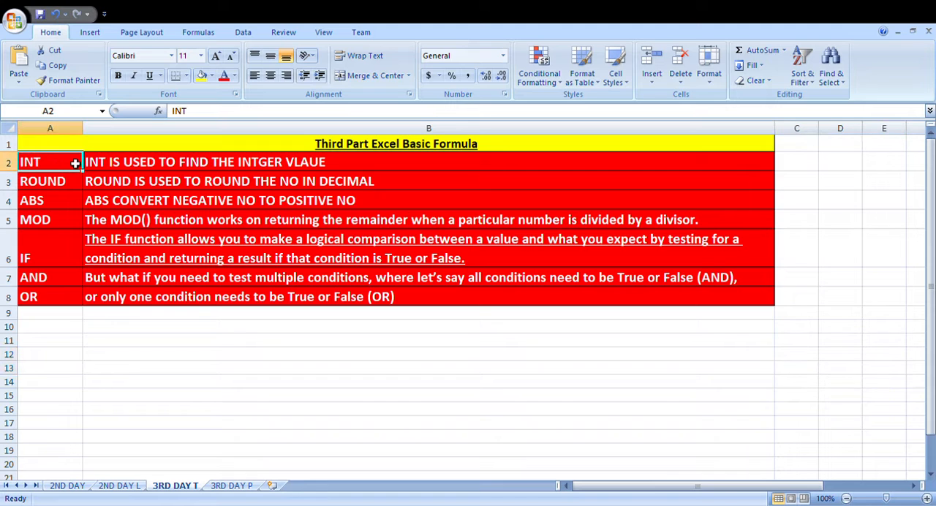
{"action": "left_click", "coordinate": [130, 331]}
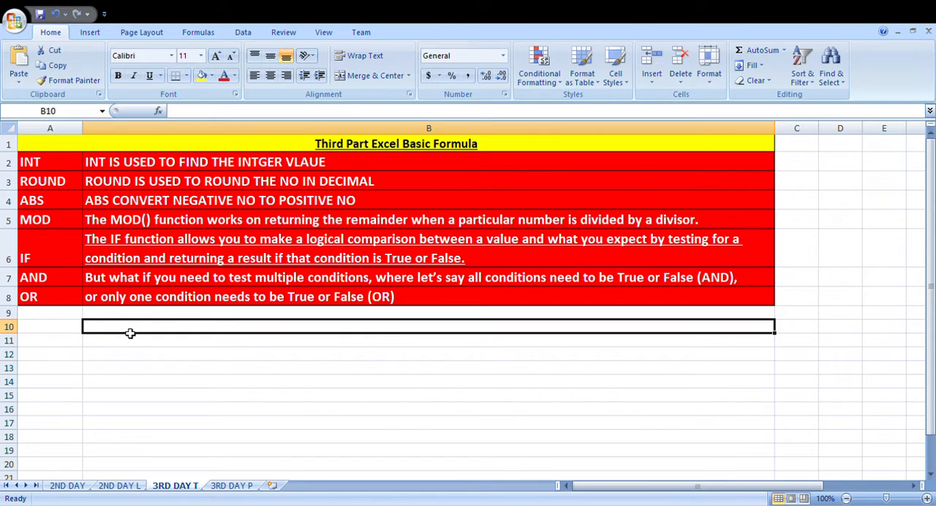
{"action": "type", "text": "10.200"}
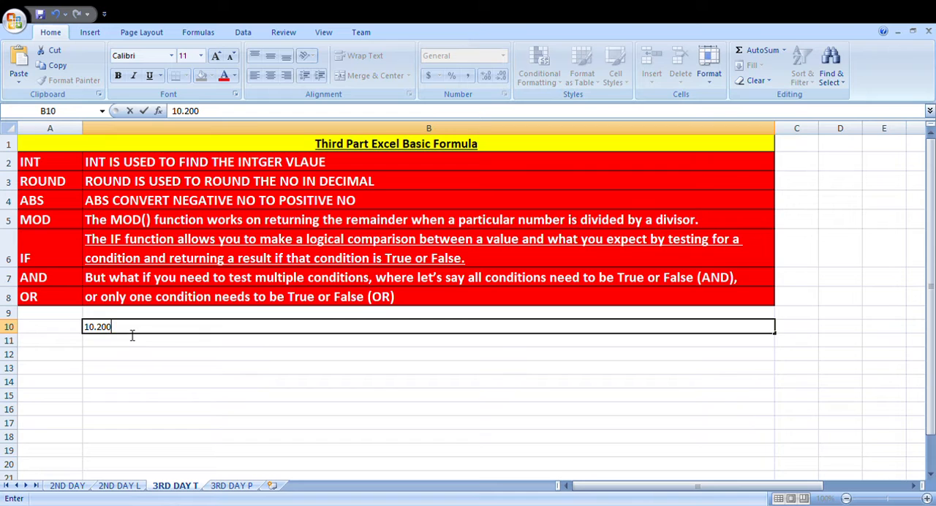
{"action": "key", "text": "Return"}
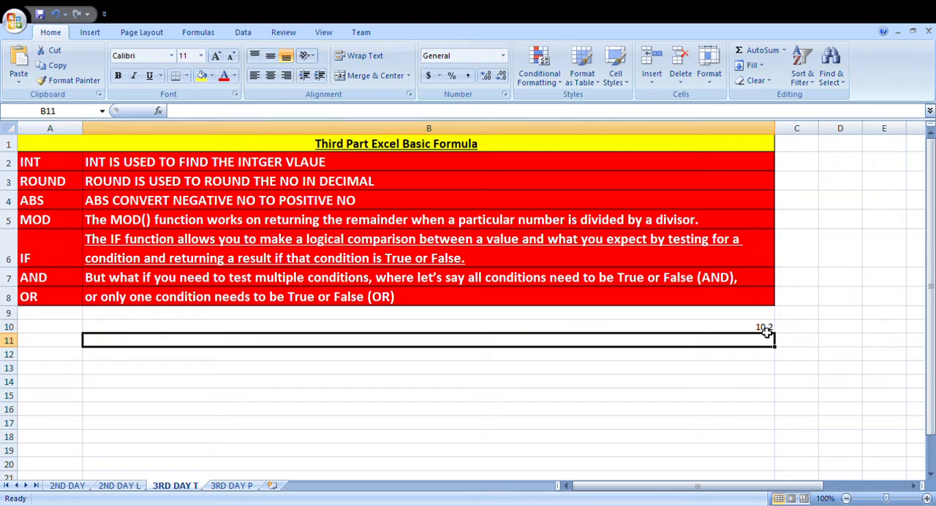
Step: Enter an INT formula in cell B11 that returns the integer part of B10
{"action": "type", "text": "="}
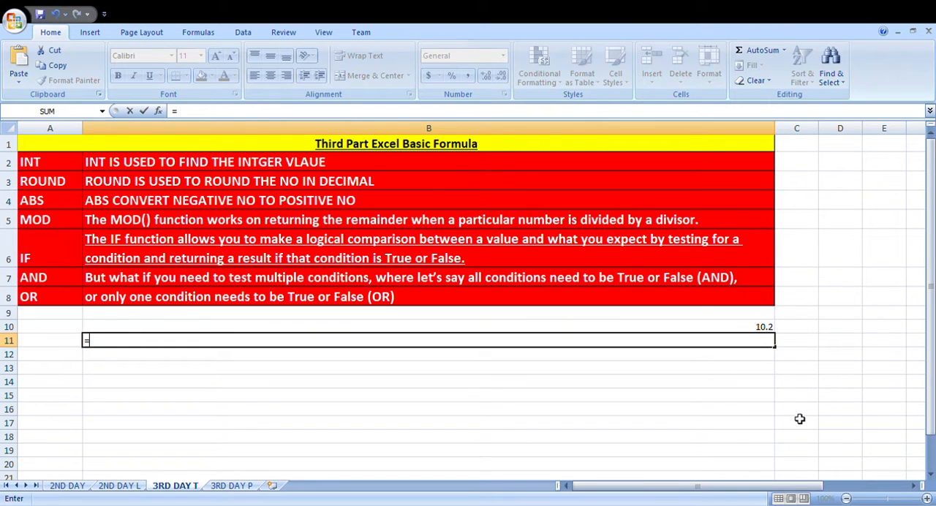
{"action": "type", "text": "int("}
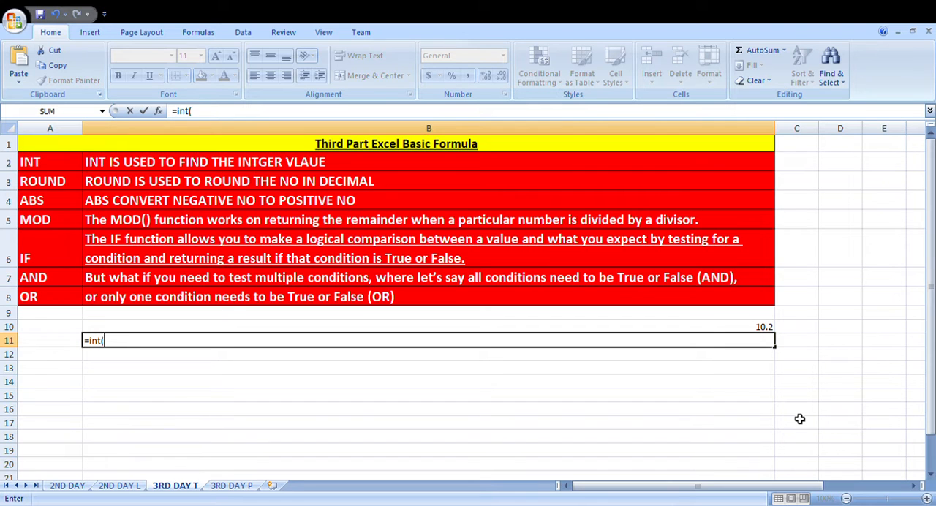
{"action": "left_click", "coordinate": [730, 328]}
{"action": "type", "text": ")"}
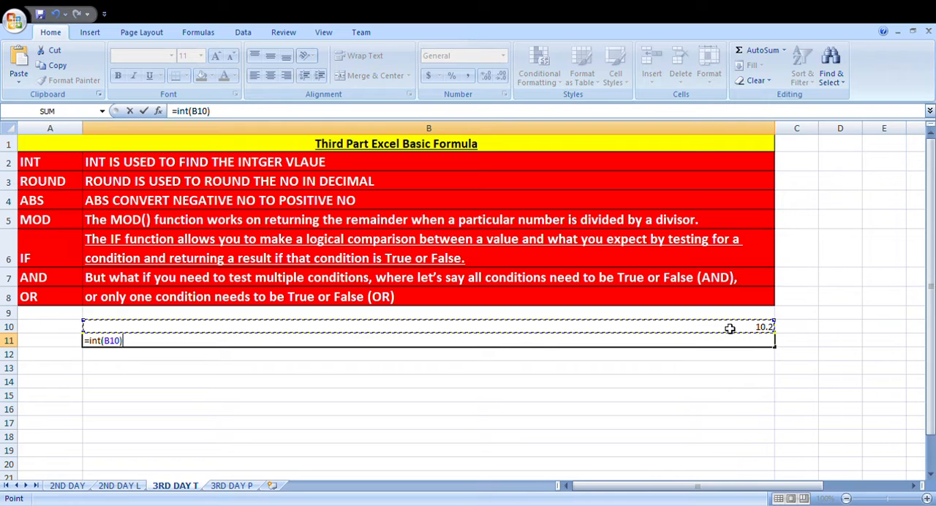
{"action": "key", "text": "Return"}
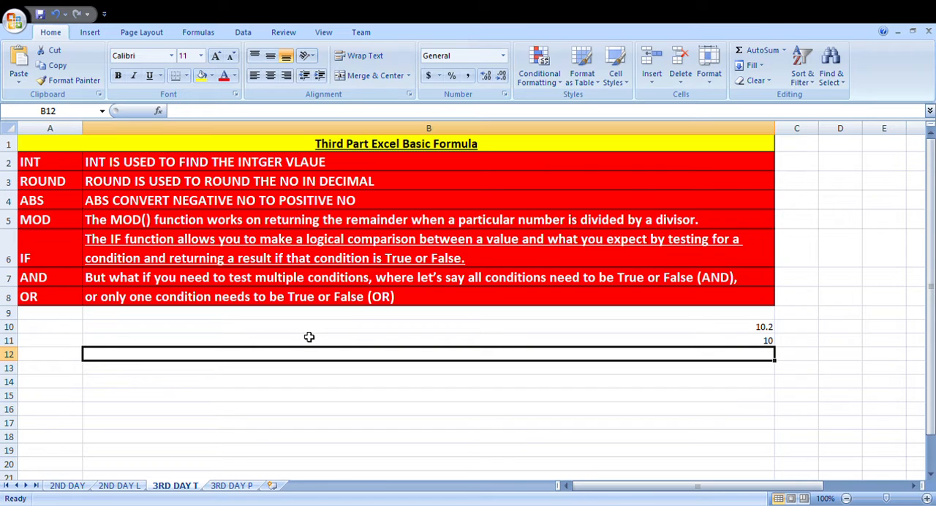
Step: Enter a ROUND formula in cell B12 that rounds B10 to 3 decimal places
{"action": "type", "text": "="}
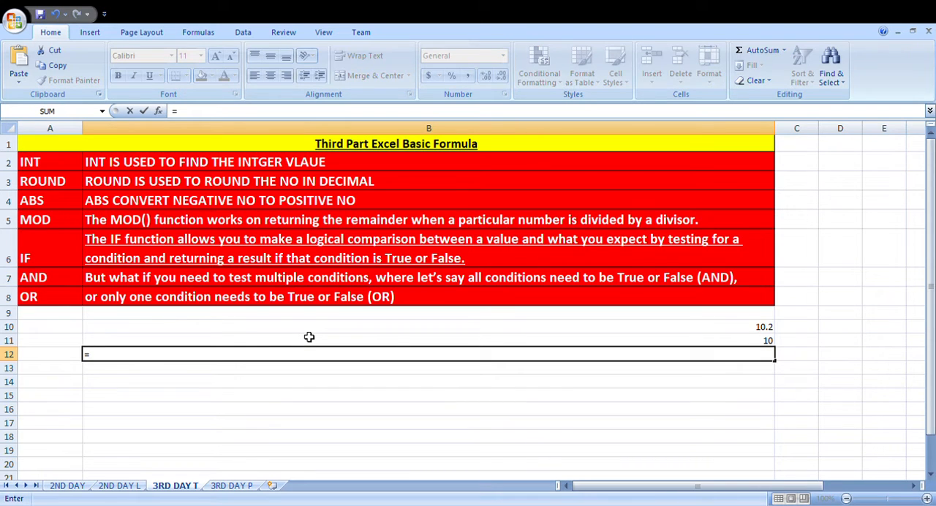
{"action": "type", "text": "round("}
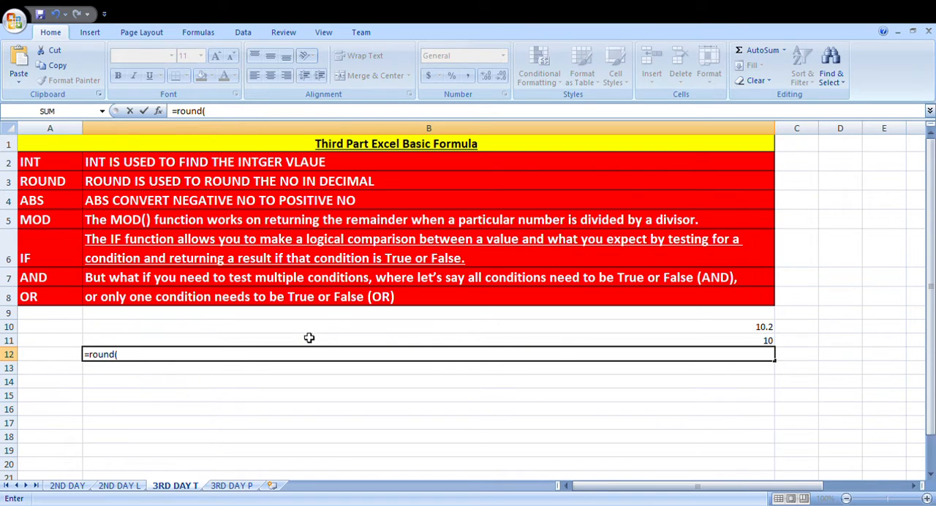
{"action": "left_click", "coordinate": [593, 333]}
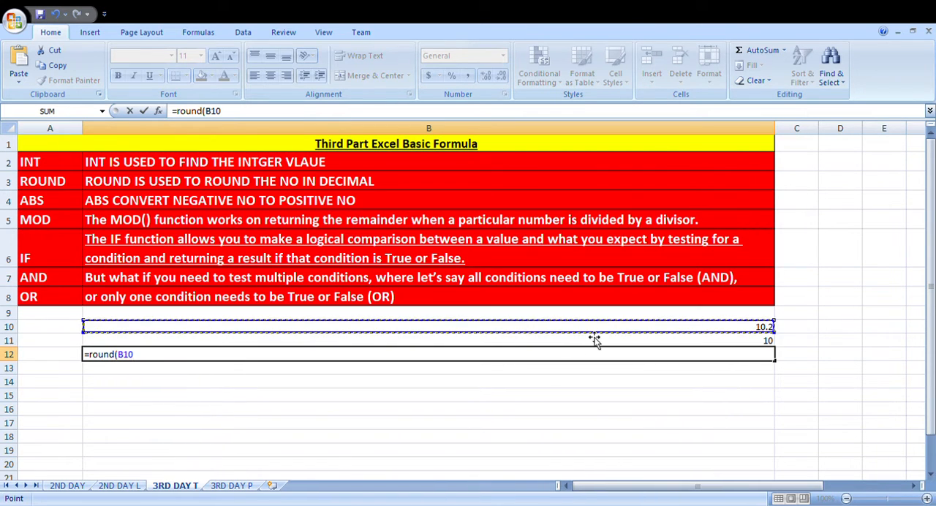
{"action": "type", "text": ","}
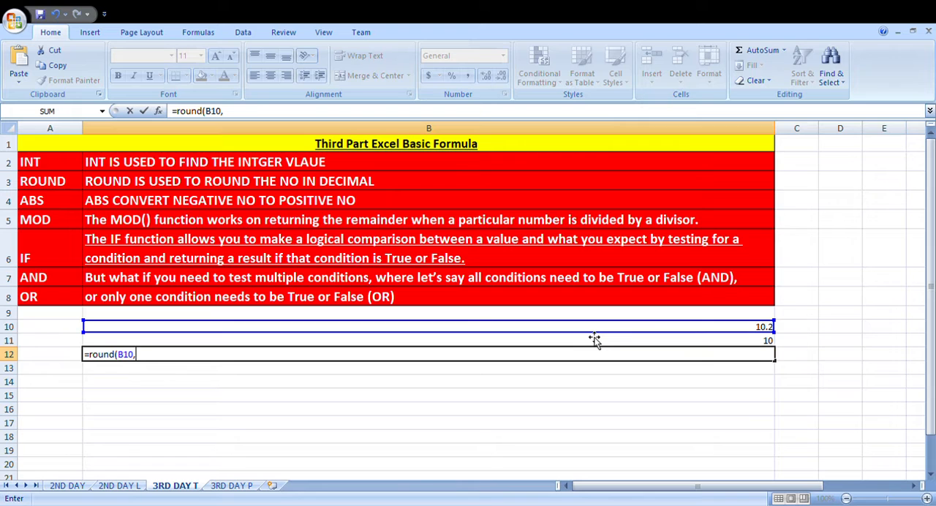
{"action": "type", "text": "3)"}
{"action": "key", "text": "Return"}
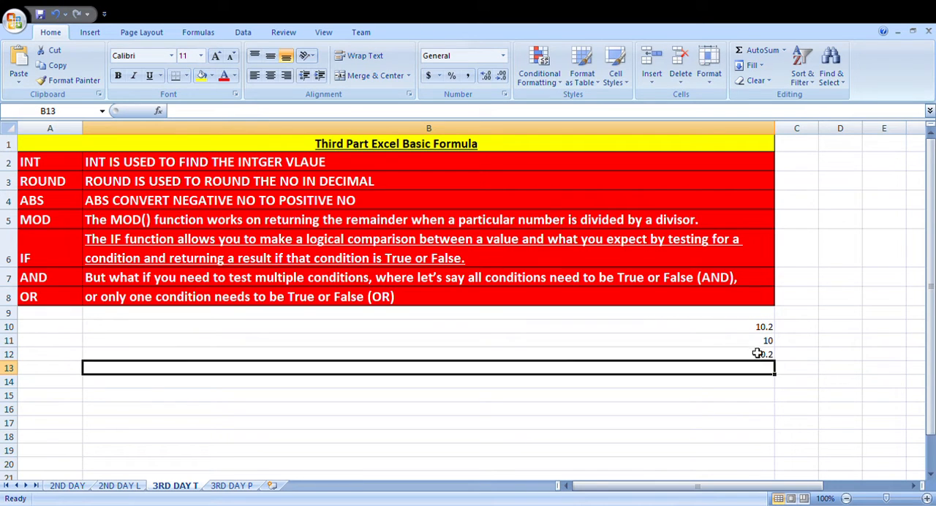
Step: Replace the number in cell B10 with 10.23333
{"action": "left_click", "coordinate": [761, 330]}
{"action": "type", "text": "10."}
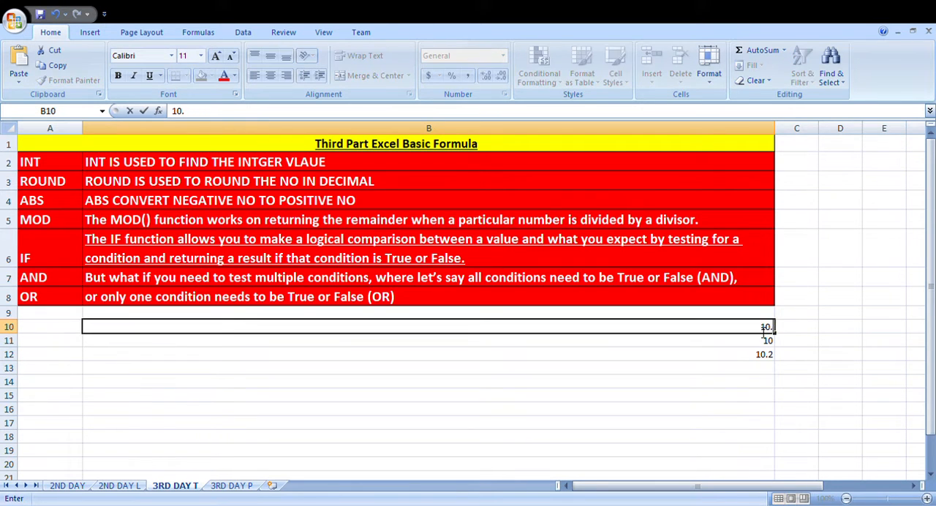
{"action": "type", "text": "23333"}
{"action": "key", "text": "Return"}
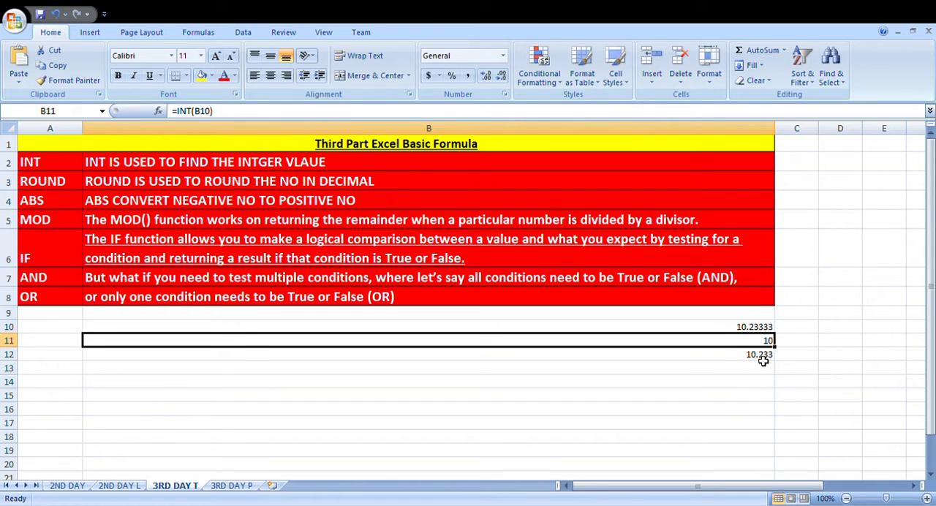
Step: Change the ROUND formula in cell B12 to use 4 decimal places
{"action": "left_click", "coordinate": [763, 361]}
{"action": "double_click", "coordinate": [762, 361]}
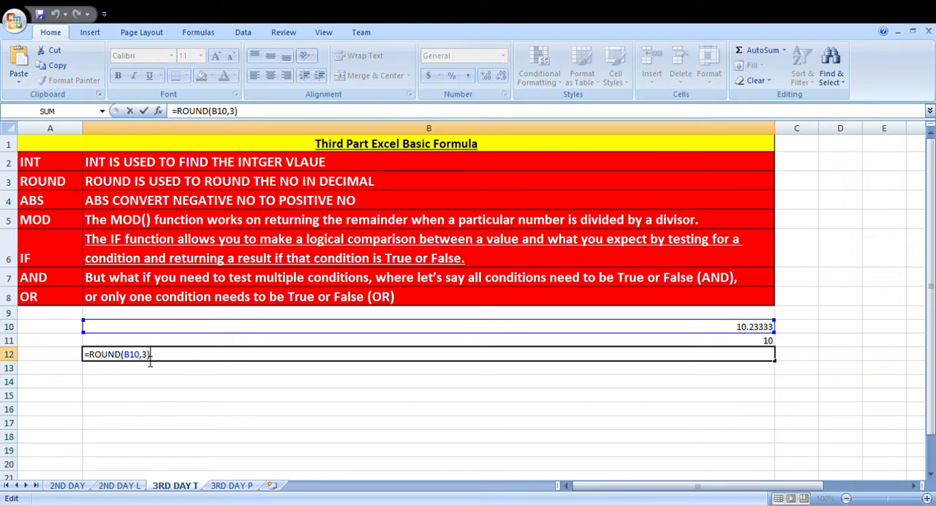
{"action": "key", "text": "Left"}
{"action": "key", "text": "BackSpace"}
{"action": "type", "text": "4"}
{"action": "key", "text": "Return"}
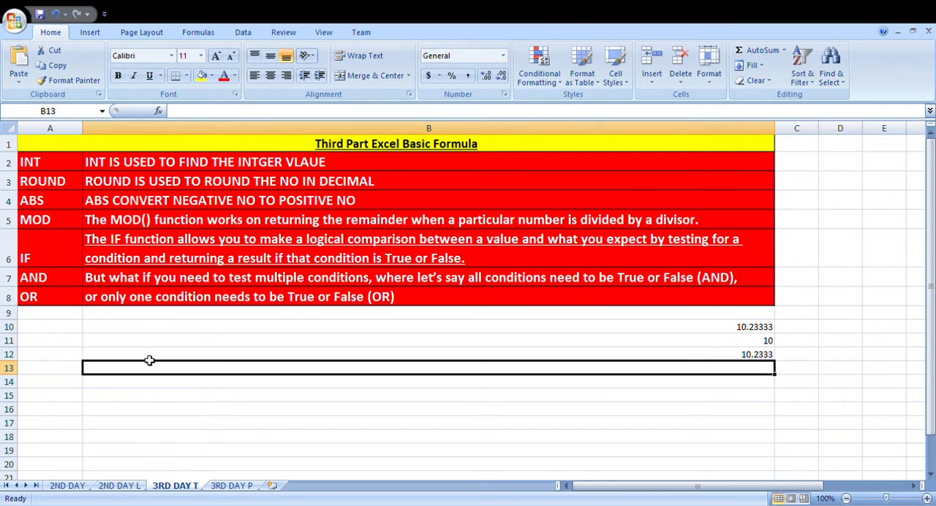
{"action": "left_click", "coordinate": [690, 355]}
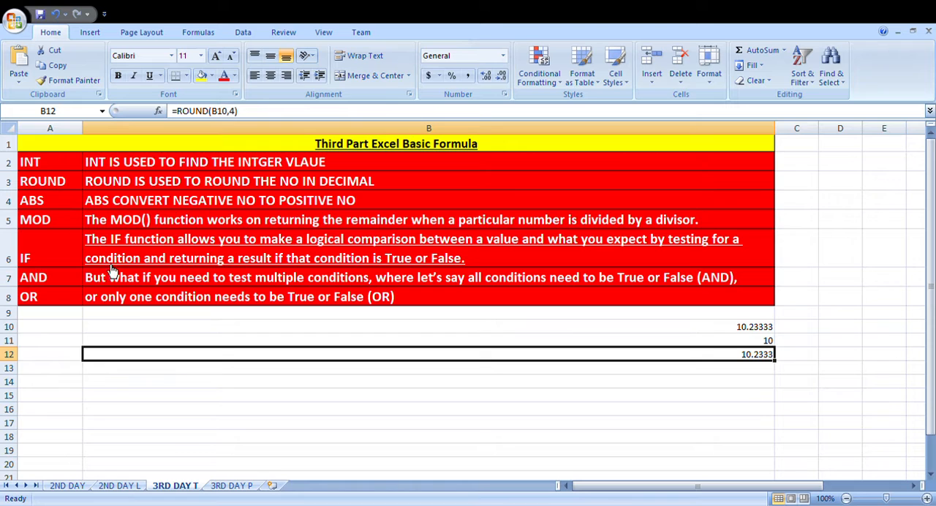
Step: Enter the negative number -1000 in cell B13
{"action": "left_click", "coordinate": [187, 374]}
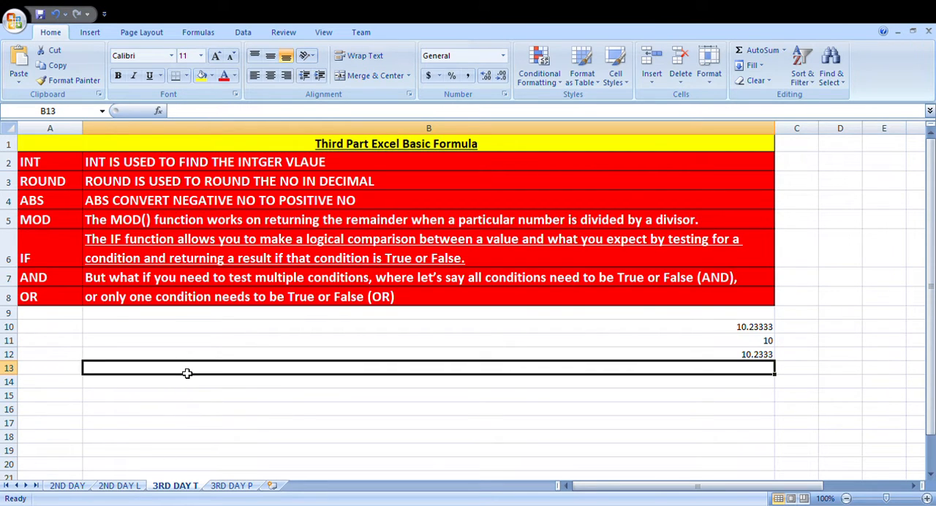
{"action": "type", "text": "-1000"}
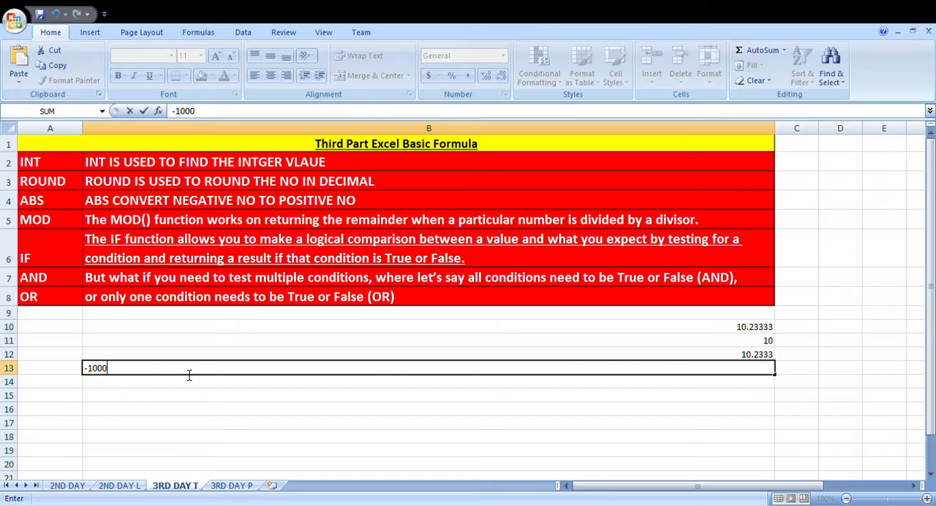
{"action": "key", "text": "Return"}
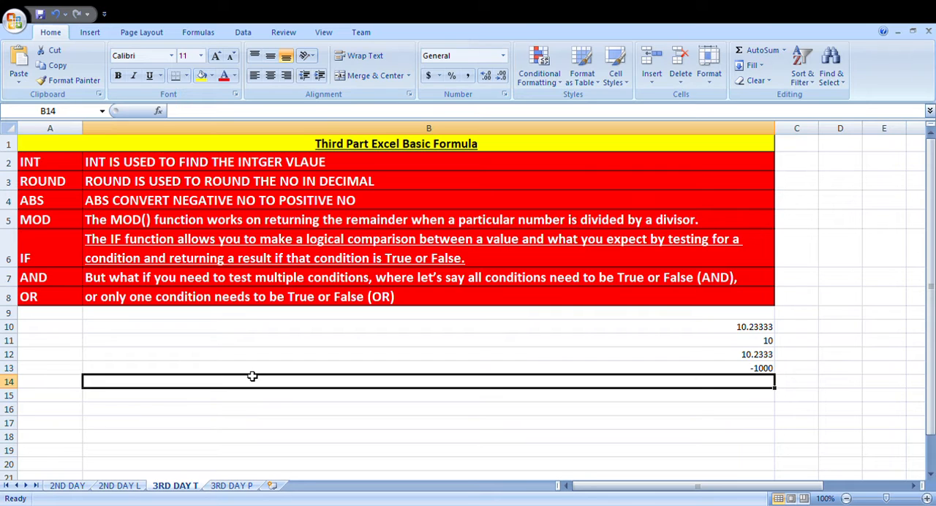
Step: Enter an ABS formula in cell B14 that converts B13 to a positive number, and compare the two cells
{"action": "type", "text": "=a"}
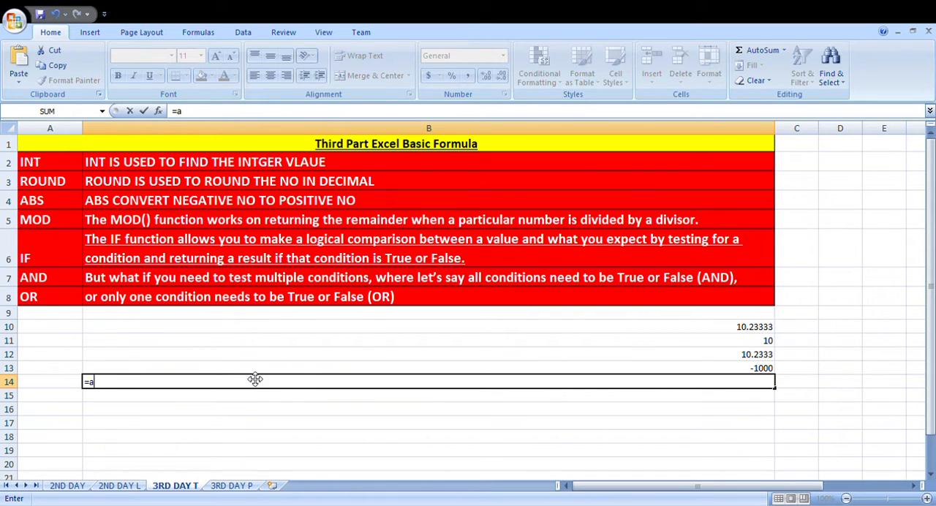
{"action": "type", "text": "bs("}
{"action": "left_click", "coordinate": [349, 373]}
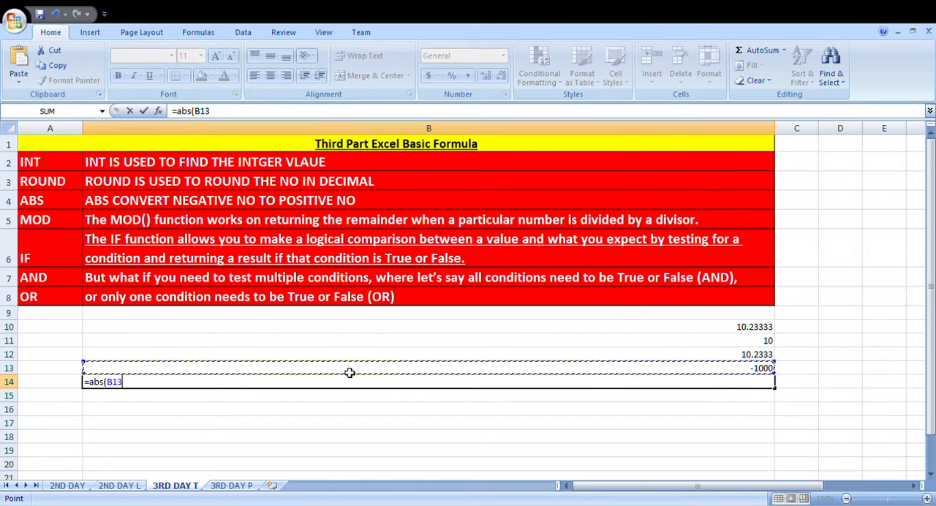
{"action": "type", "text": ")"}
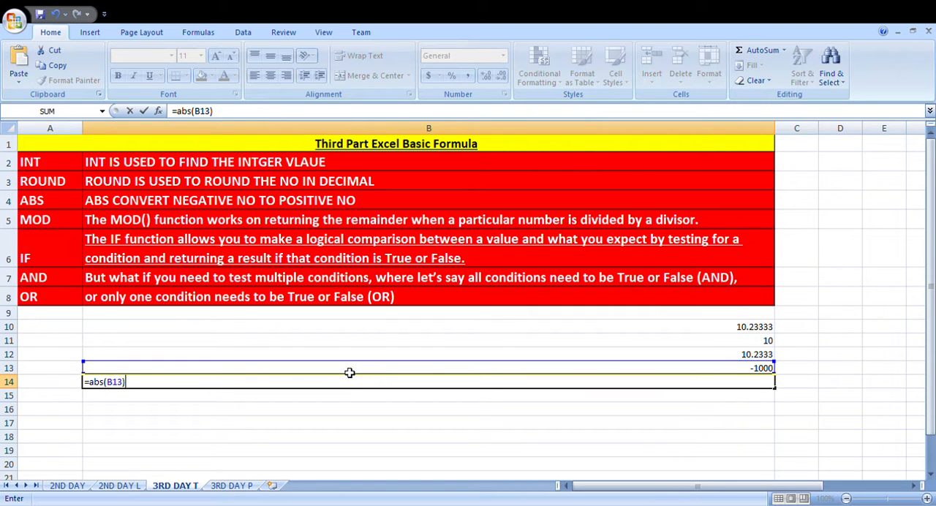
{"action": "key", "text": "Return"}
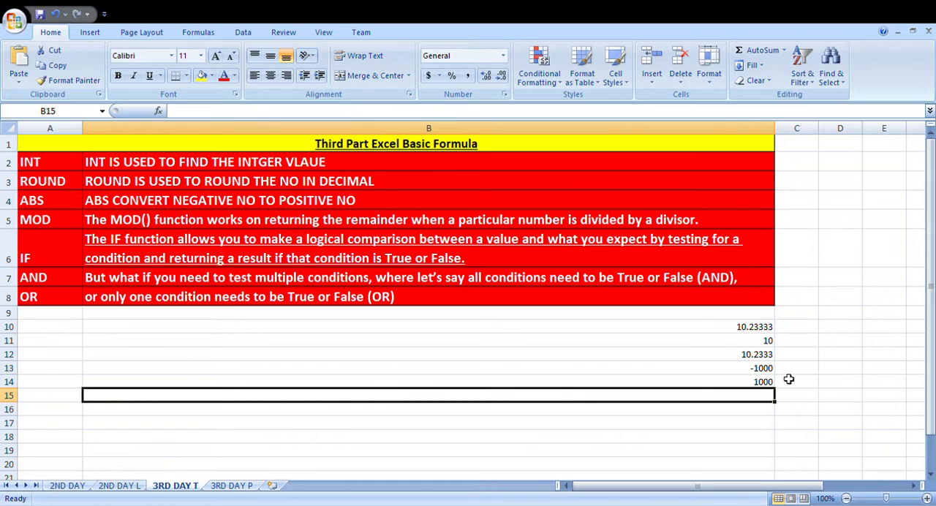
{"action": "left_click_drag", "start_coordinate": [760, 369], "coordinate": [757, 388]}
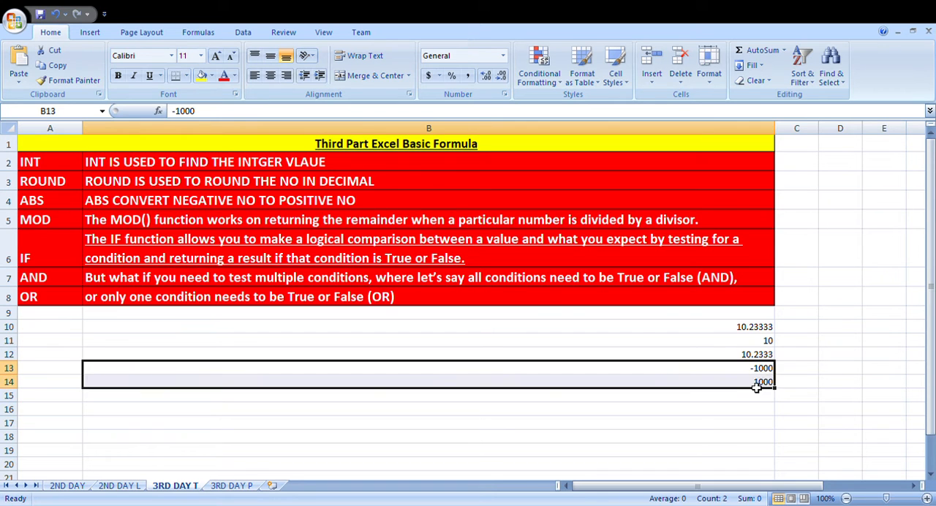
{"action": "left_click", "coordinate": [753, 386]}
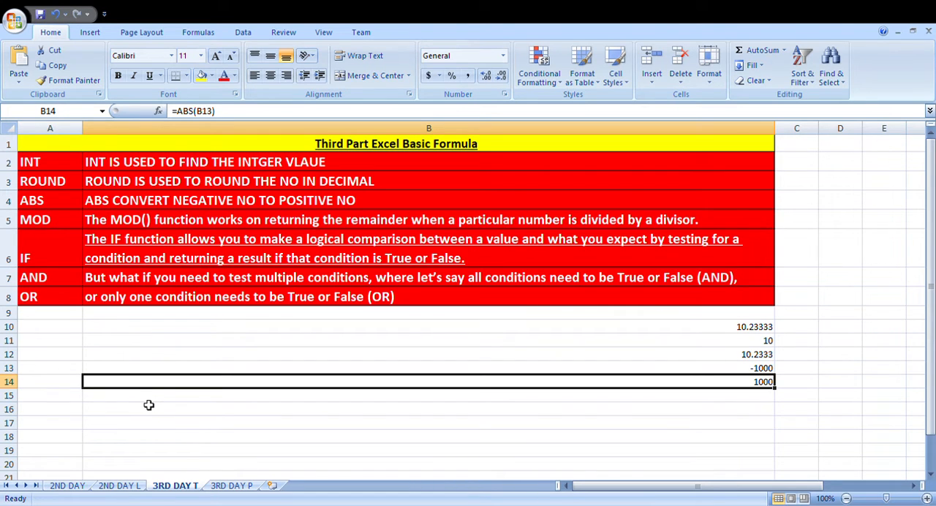
Step: Enter the formula =MOD(9,2) in cell B15 to get the remainder of the division
{"action": "key", "text": "Return"}
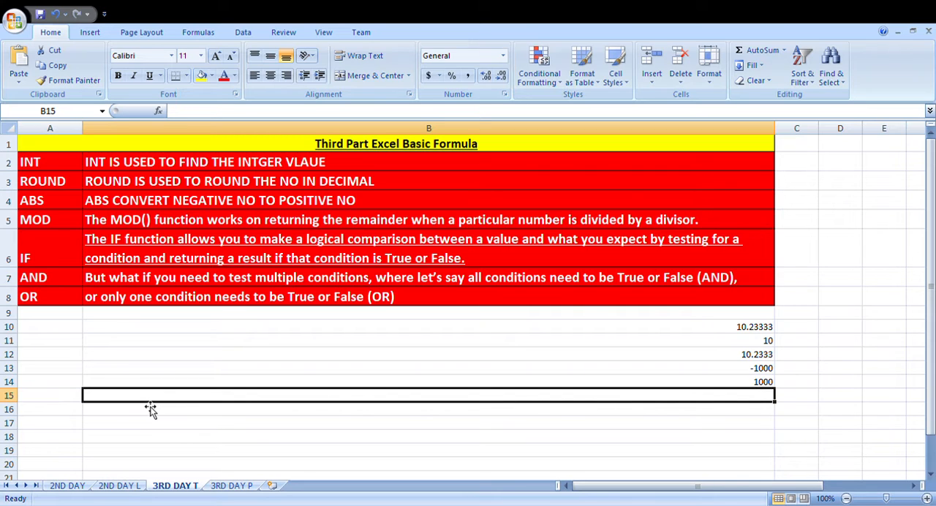
{"action": "type", "text": "="}
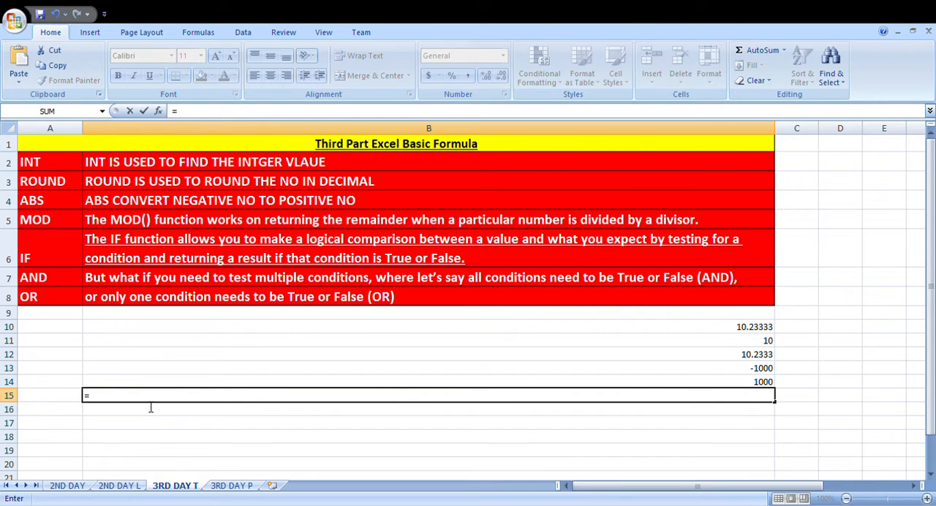
{"action": "type", "text": "mod(9,"}
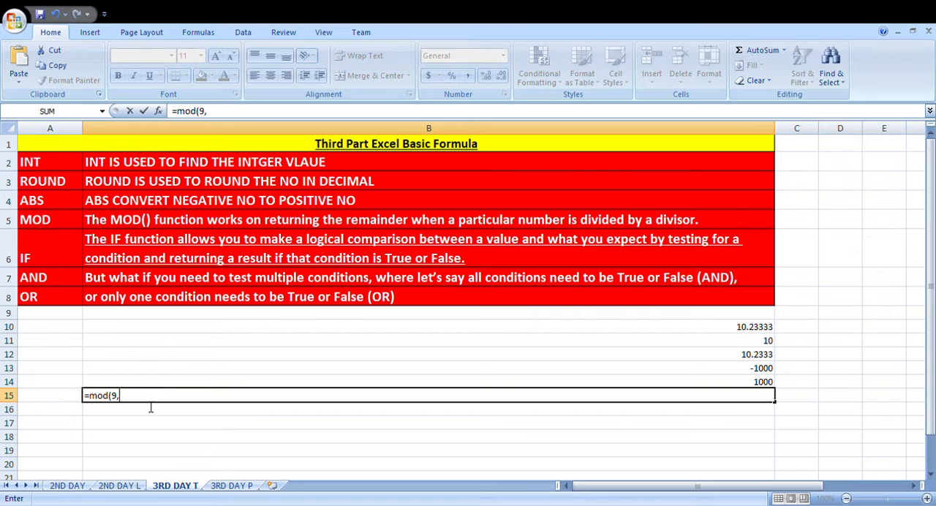
{"action": "type", "text": "2)"}
{"action": "key", "text": "Return"}
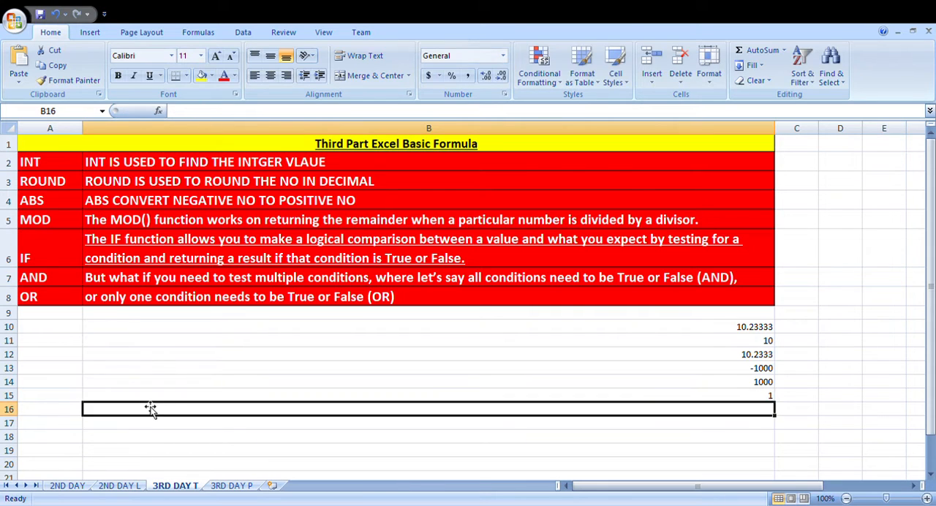
Step: Change the dividend in the MOD formula in cell B15 to 8, keeping 2 as the divisor
{"action": "key", "text": "Up"}
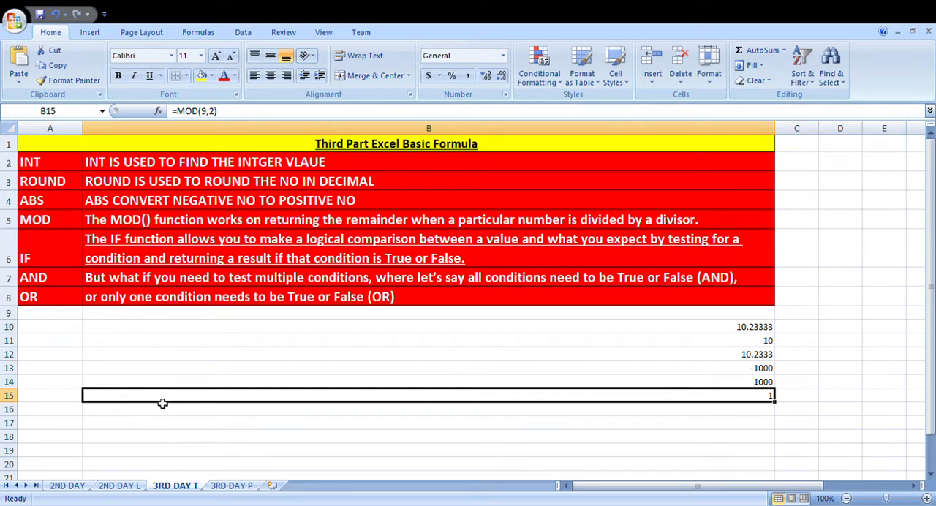
{"action": "double_click", "coordinate": [161, 401]}
{"action": "key", "text": "Left"}
{"action": "key", "text": "Left"}
{"action": "key", "text": "Left"}
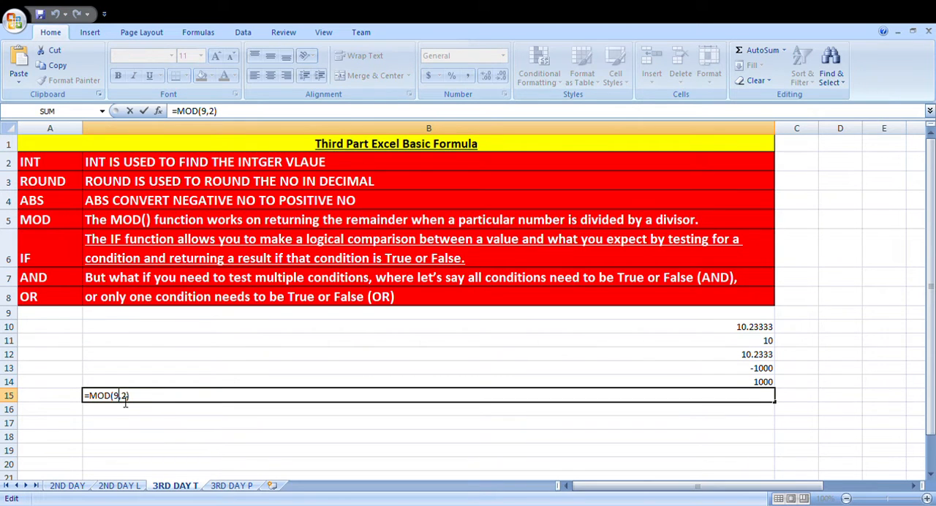
{"action": "key", "text": "BackSpace"}
{"action": "type", "text": "8"}
{"action": "key", "text": "Return"}
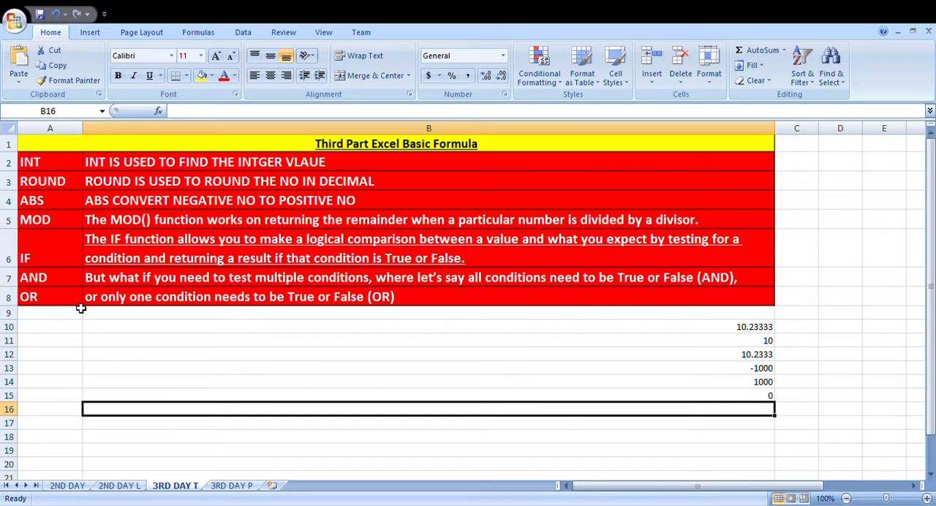
Step: Enter the pass condition as the text 250>pass in cell B16
{"action": "type", "text": "250"}
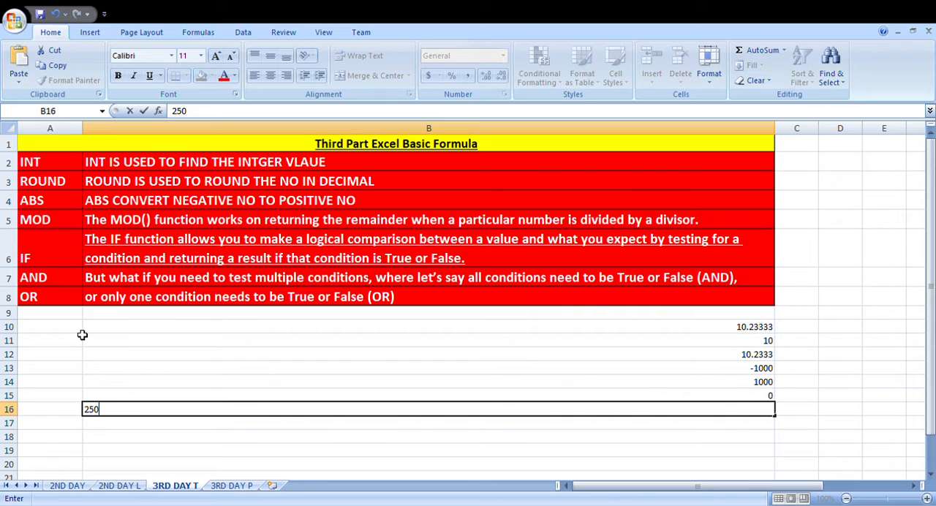
{"action": "type", "text": ">pass"}
{"action": "key", "text": "Return"}
Step: Enter the fail condition as the text 250<fail in cell B17
{"action": "type", "text": "250"}
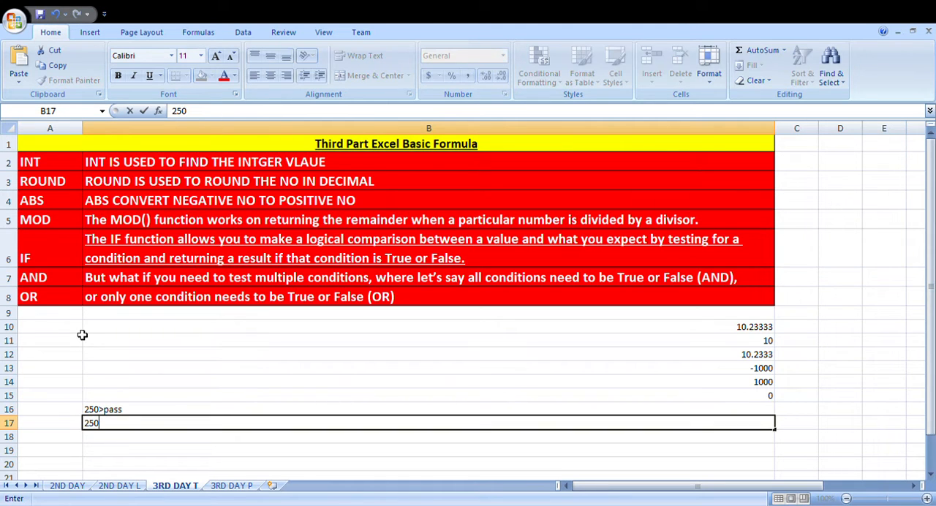
{"action": "type", "text": "<fail"}
{"action": "key", "text": "Return"}
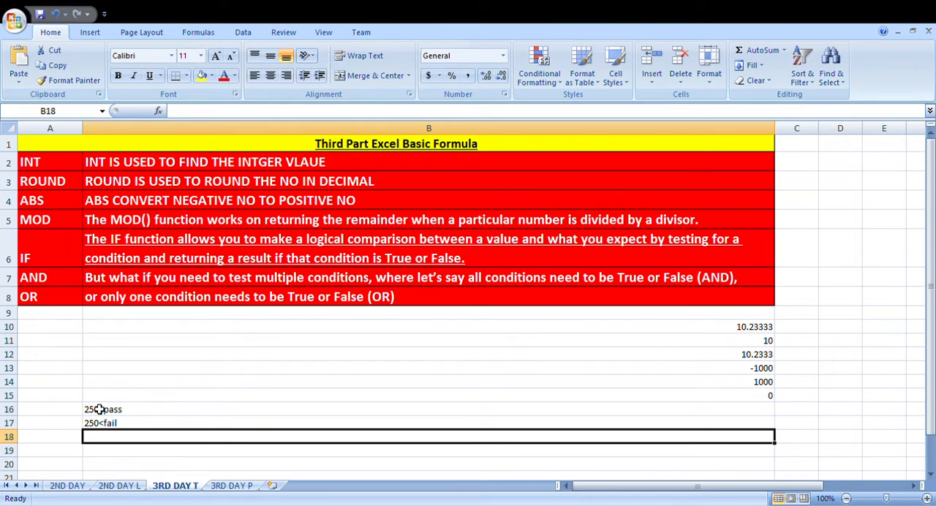
{"action": "left_click_drag", "start_coordinate": [110, 413], "coordinate": [119, 434]}
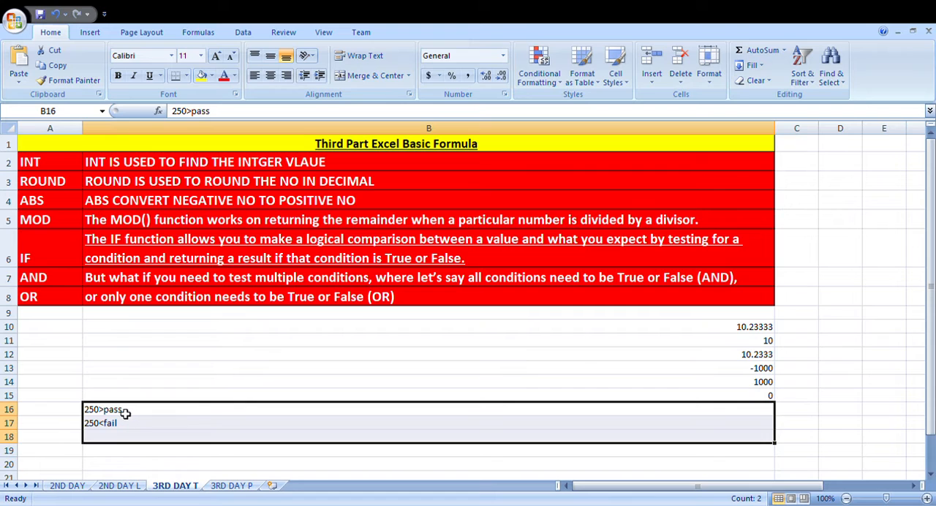
{"action": "left_click", "coordinate": [125, 414]}
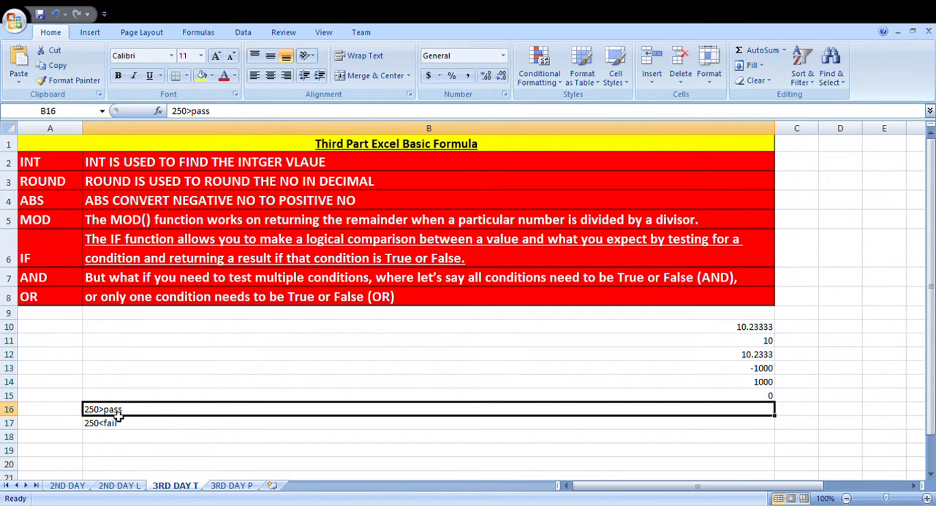
{"action": "left_click_drag", "start_coordinate": [117, 415], "coordinate": [119, 423]}
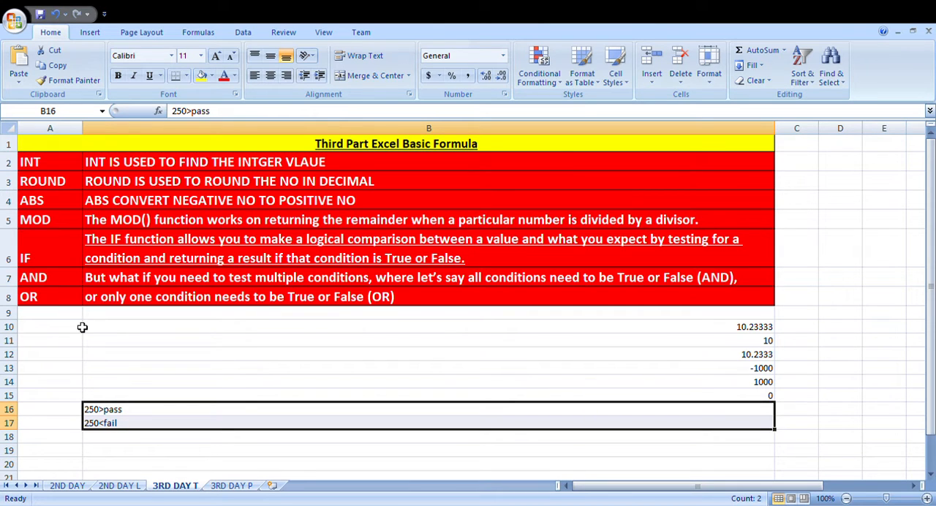
{"action": "left_click", "coordinate": [118, 414]}
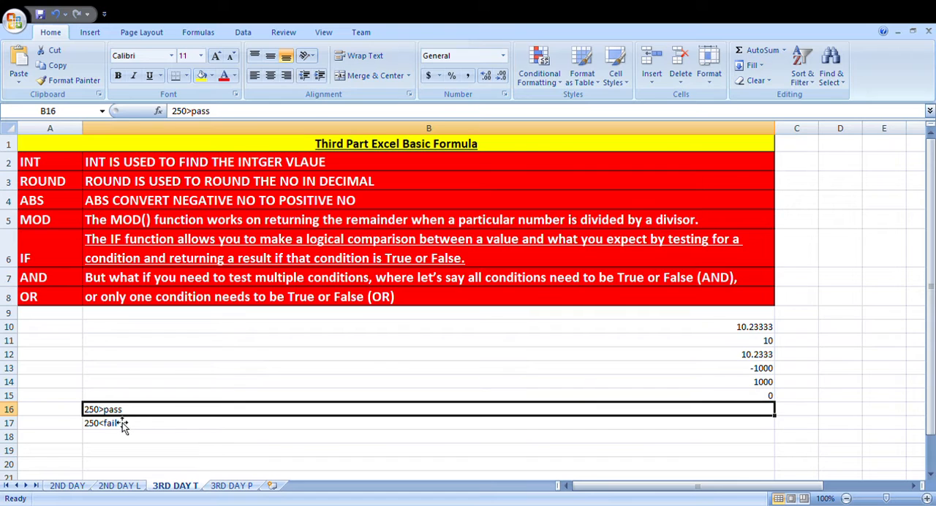
{"action": "left_click_drag", "start_coordinate": [115, 413], "coordinate": [115, 424]}
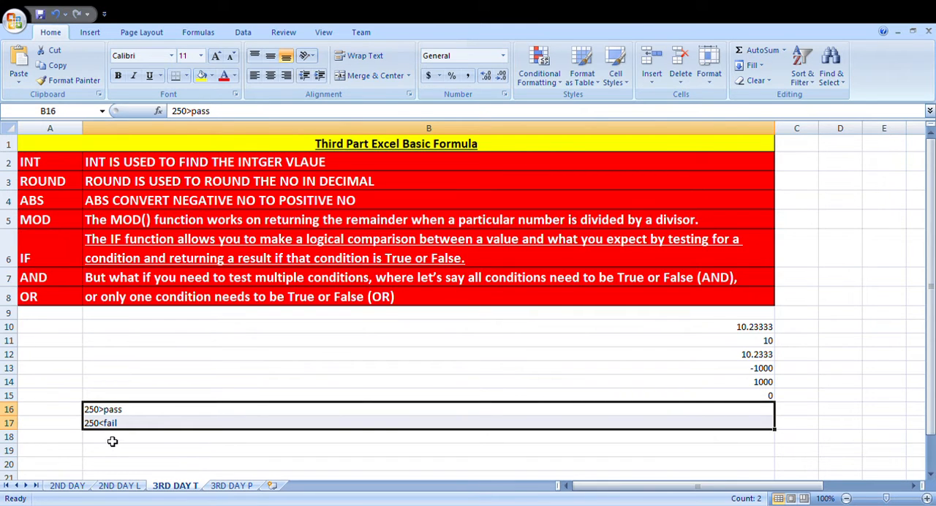
Step: Start an IF formula in cell B18 with the logical test 250>250
{"action": "left_click", "coordinate": [112, 441]}
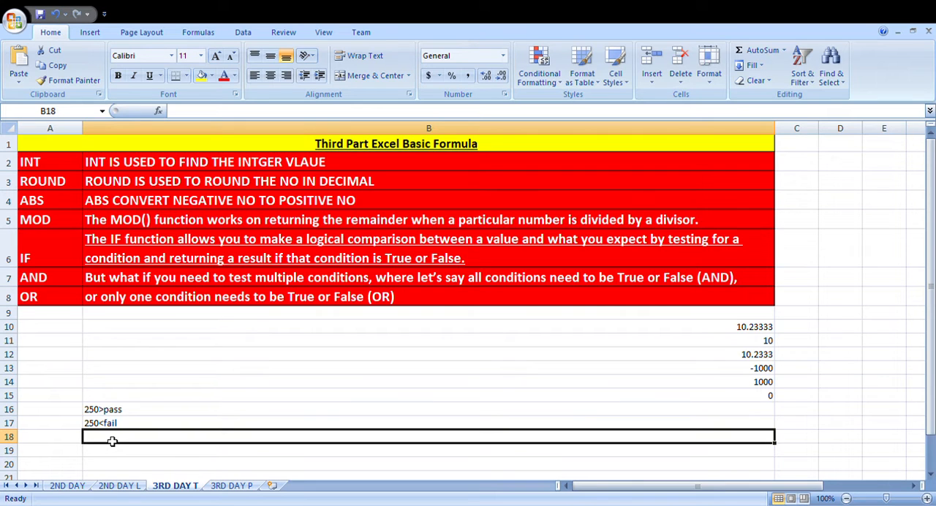
{"action": "type", "text": "=i"}
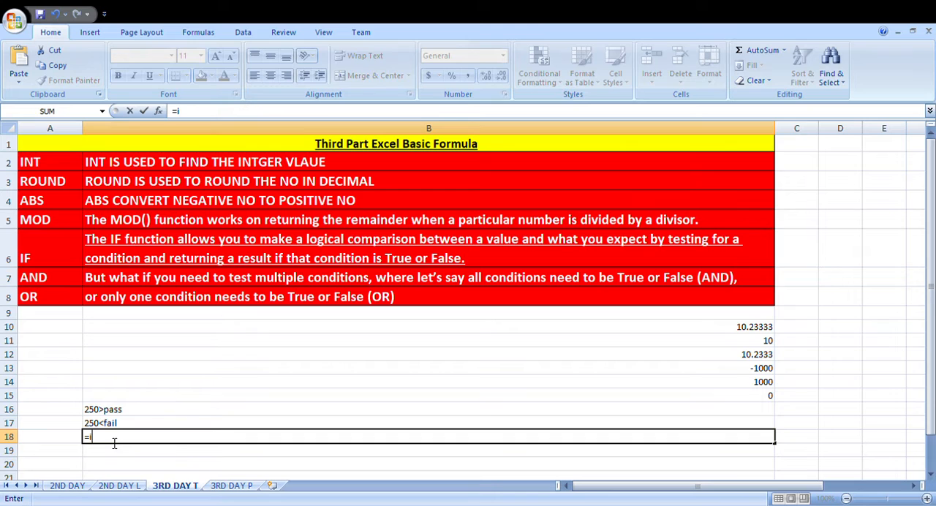
{"action": "type", "text": "f(250>250,"}
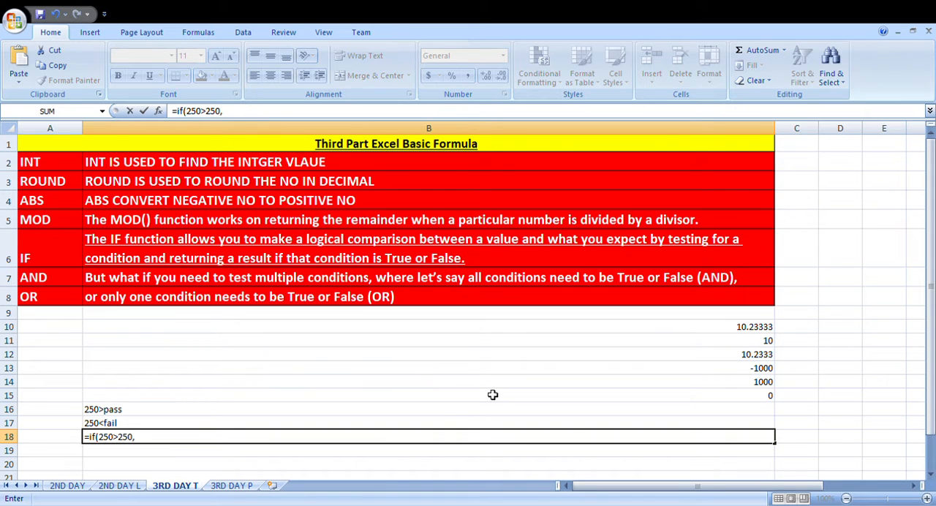
{"action": "type", "text": "\""}
Step: Complete the IF formula in B18 with "Pass" as the true result and "Fail" as the false result
{"action": "type", "text": "Pass\","}
{"action": "type", "text": "\"Fail\")"}
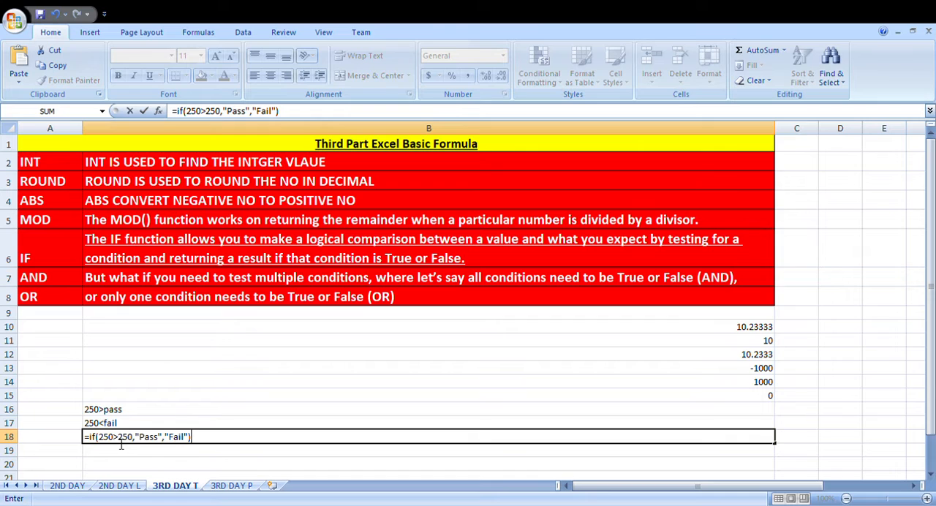
{"action": "left_click", "coordinate": [103, 439]}
{"action": "key", "text": "BackSpace"}
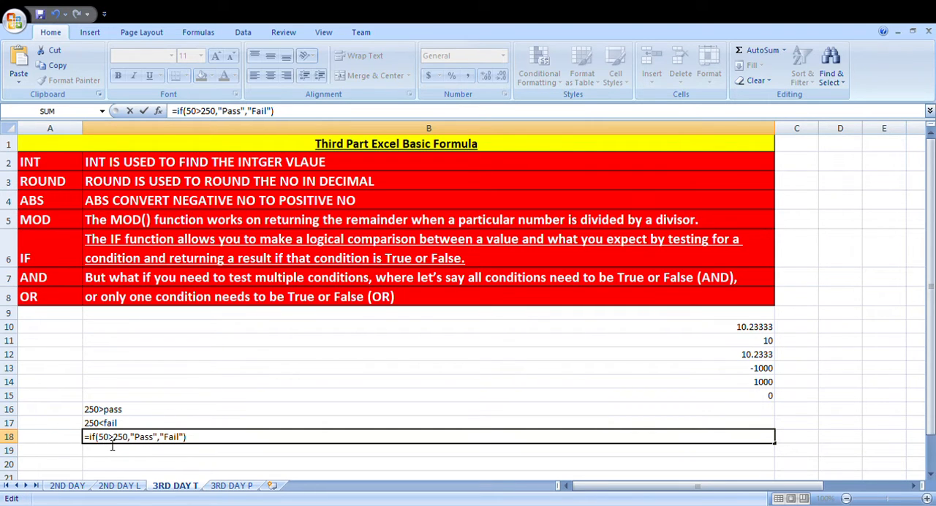
{"action": "type", "text": "2"}
{"action": "key", "text": "Return"}
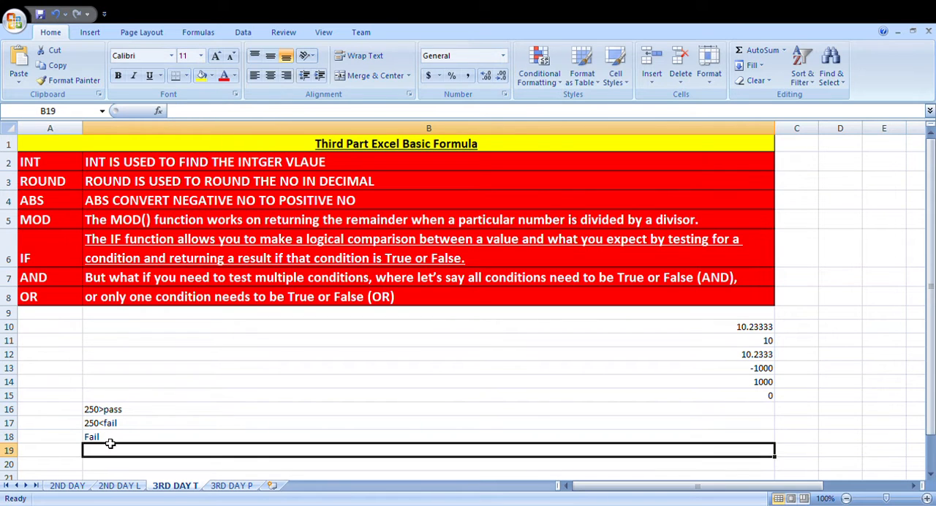
Step: Change the first number of the IF test in cell B18 to 260
{"action": "left_click", "coordinate": [116, 442]}
{"action": "double_click", "coordinate": [117, 442]}
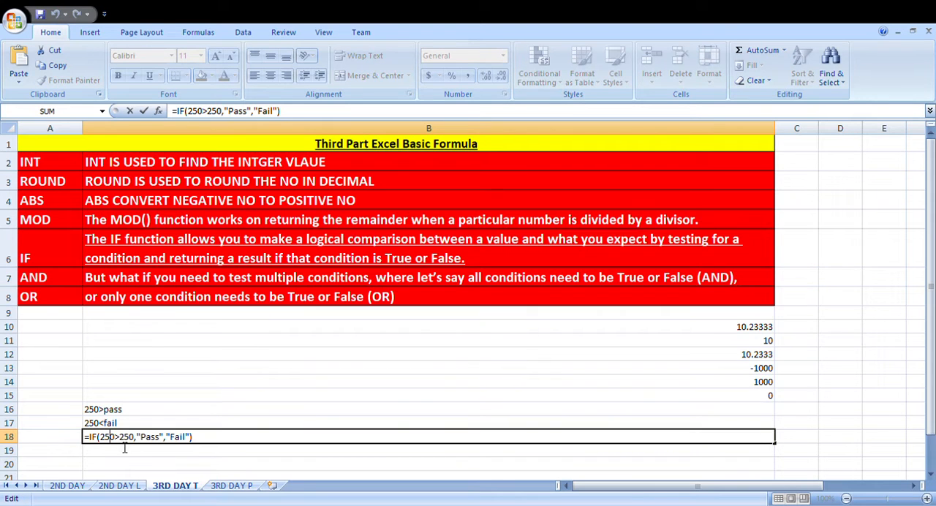
{"action": "key", "text": "BackSpace"}
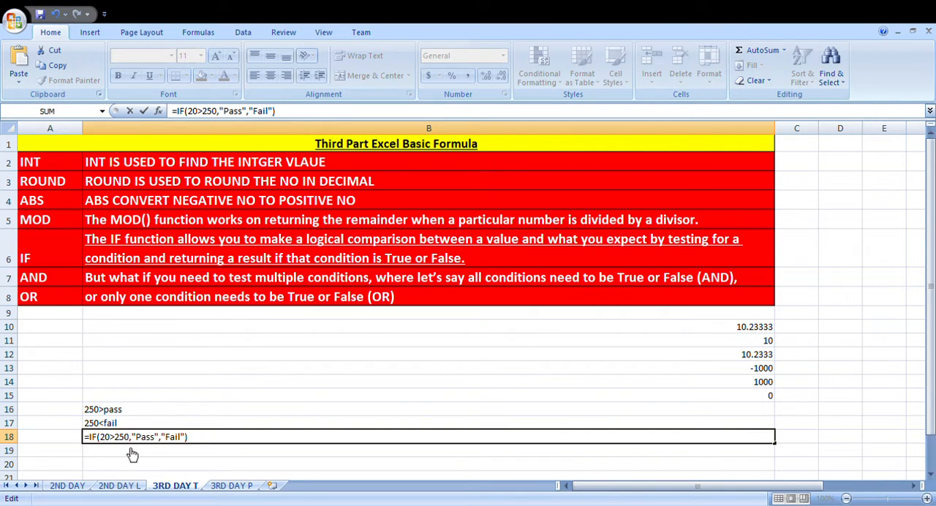
{"action": "type", "text": "6"}
{"action": "key", "text": "Return"}
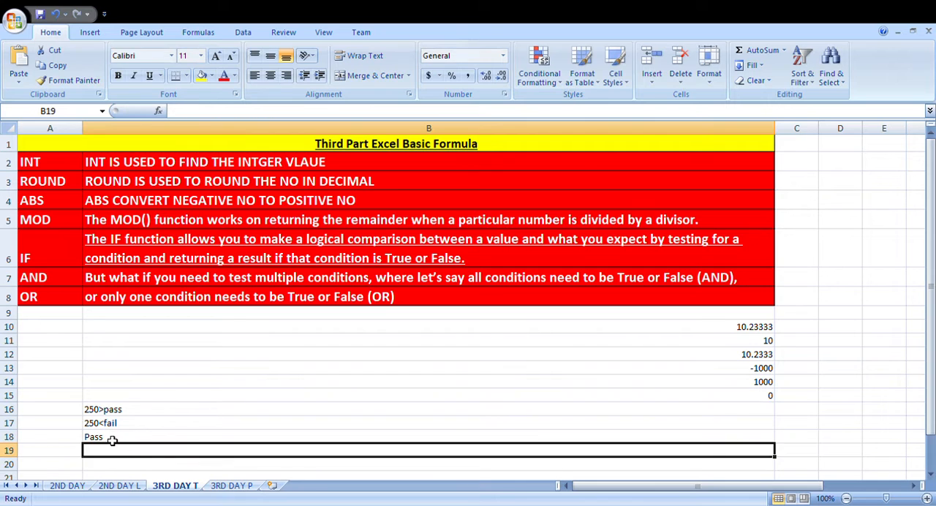
Step: Replace the first number in the IF formula's test in B18 with a reference to cell B16
{"action": "double_click", "coordinate": [117, 441]}
{"action": "left_click", "coordinate": [107, 443]}
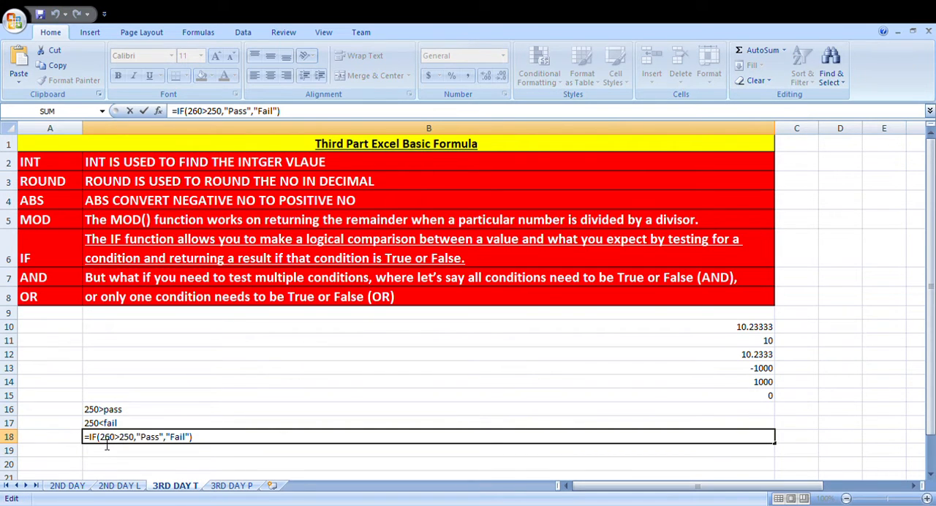
{"action": "left_click_drag", "start_coordinate": [106, 442], "coordinate": [120, 443]}
{"action": "left_click", "coordinate": [147, 447]}
{"action": "left_click", "coordinate": [120, 444]}
{"action": "key", "text": "BackSpace"}
{"action": "key", "text": "BackSpace"}
{"action": "key", "text": "BackSpace"}
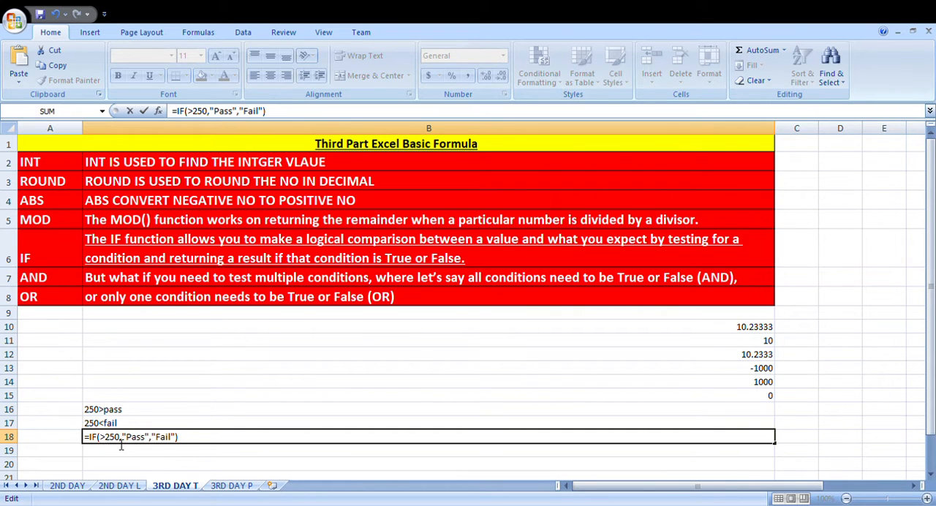
{"action": "left_click", "coordinate": [110, 410]}
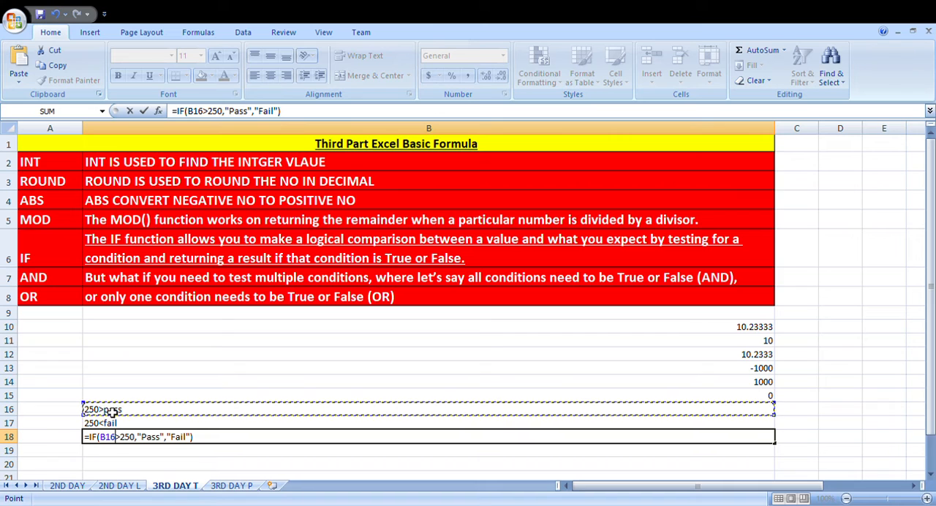
{"action": "key", "text": "Return"}
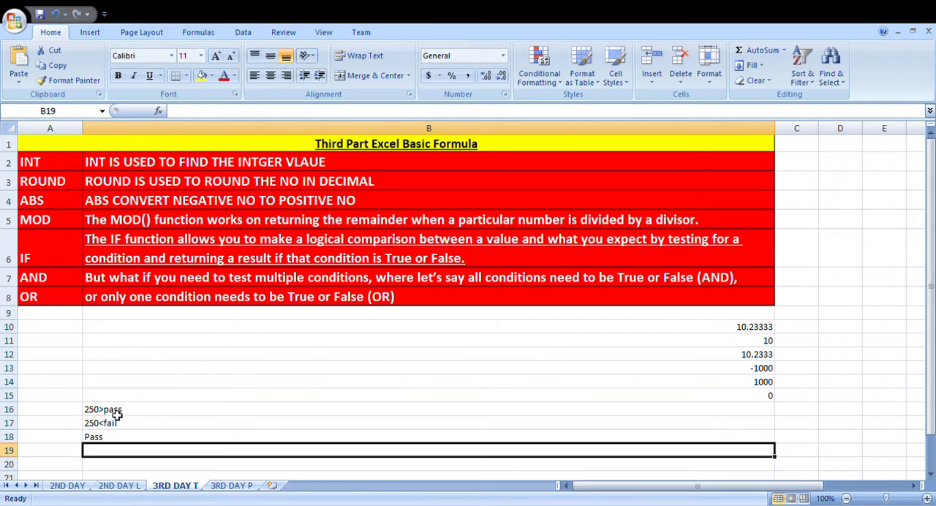
Step: Replace the text in cell B16 with the number 250
{"action": "left_click", "coordinate": [115, 413]}
{"action": "type", "text": "250"}
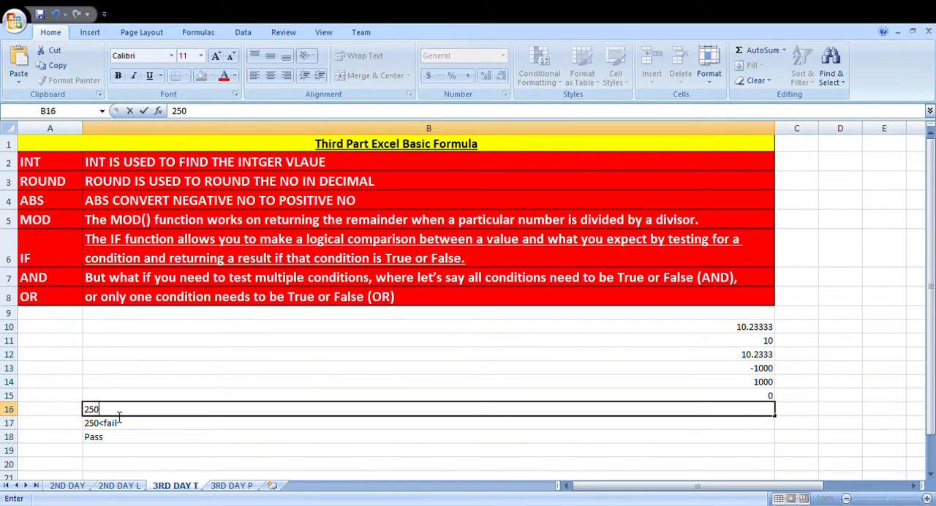
{"action": "key", "text": "Return"}
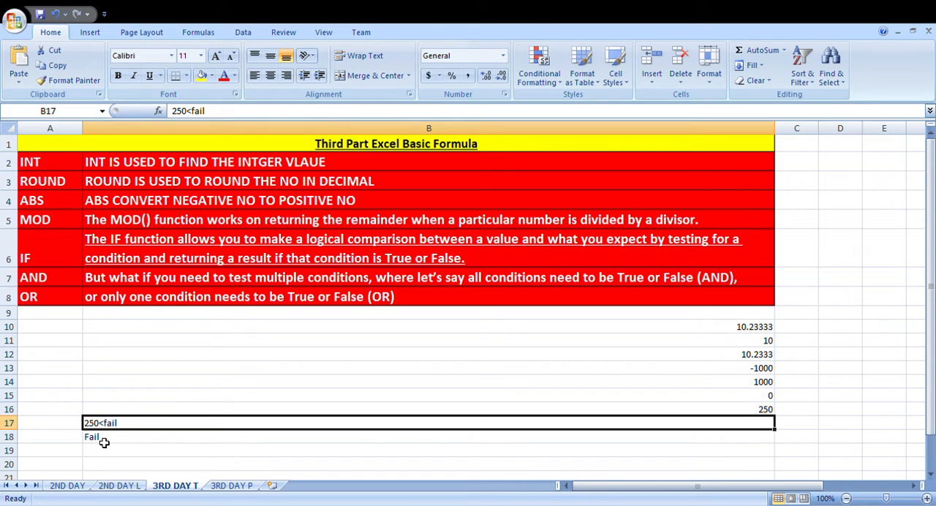
Step: Change the comparison in the IF formula in B18 to greater than or equal to 250
{"action": "double_click", "coordinate": [105, 442]}
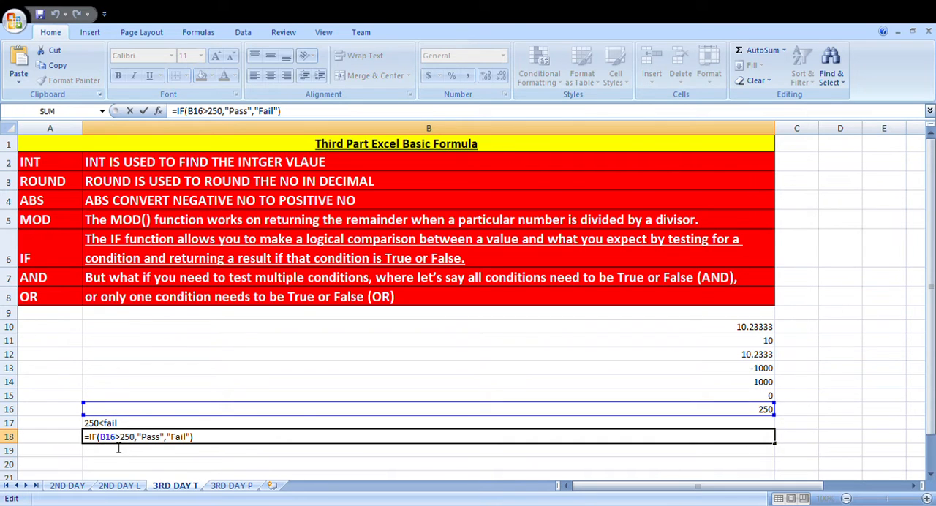
{"action": "left_click", "coordinate": [122, 443]}
{"action": "type", "text": "="}
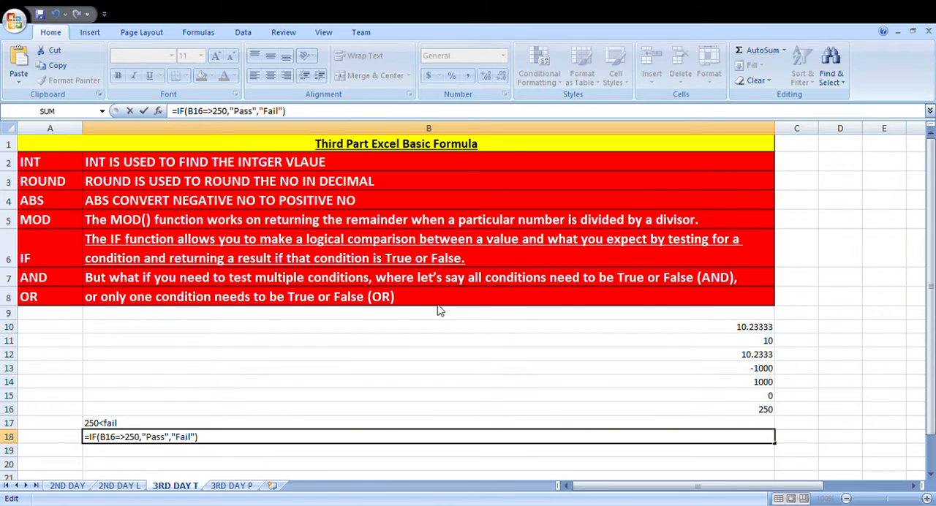
{"action": "key", "text": "Return"}
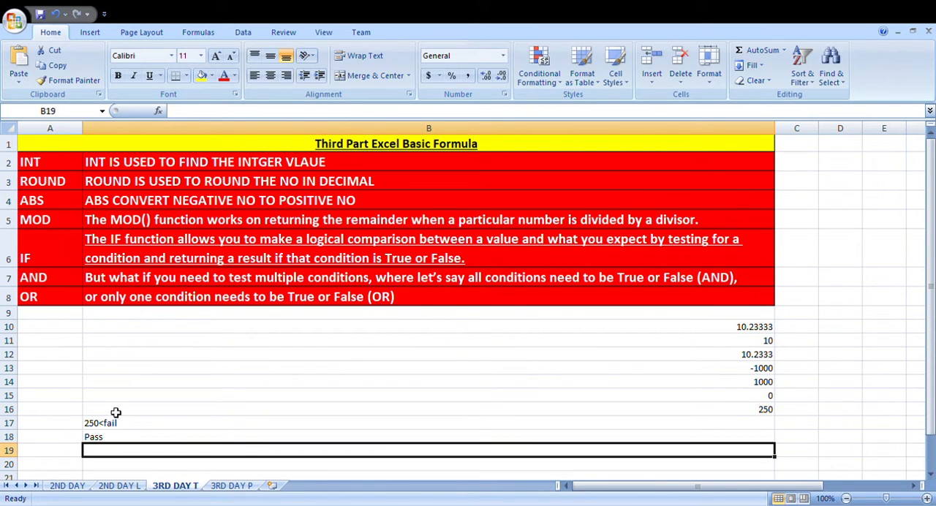
Step: Left-align the number in cell B16 and check the IF formula in B18
{"action": "left_click", "coordinate": [116, 411]}
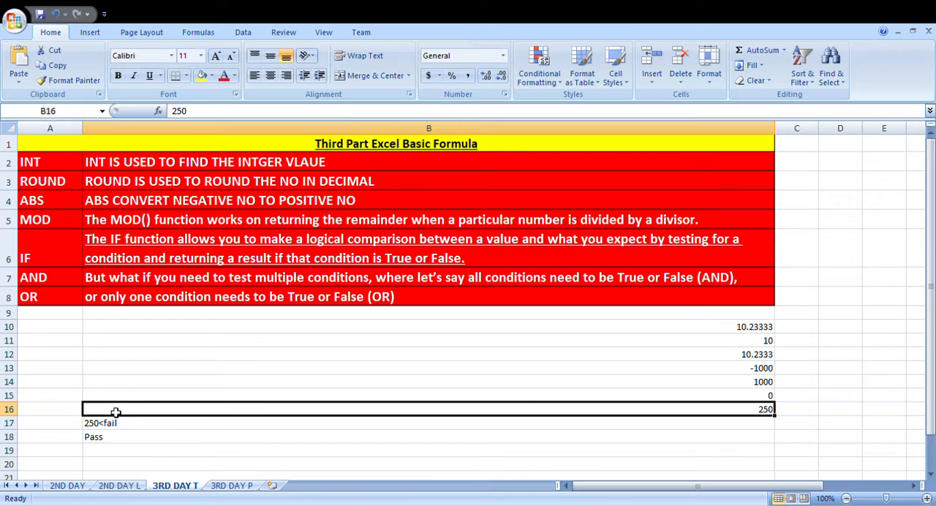
{"action": "left_click", "coordinate": [254, 76]}
{"action": "left_click", "coordinate": [107, 383]}
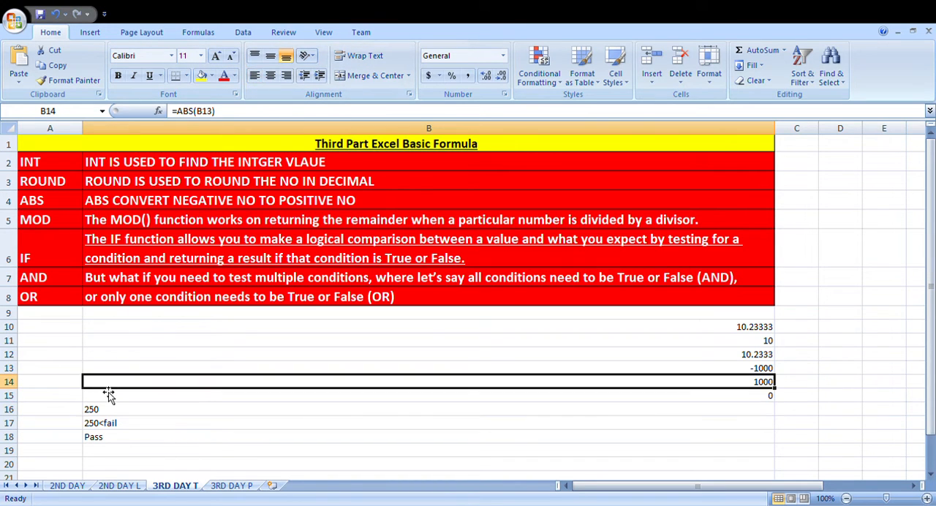
{"action": "left_click", "coordinate": [101, 441]}
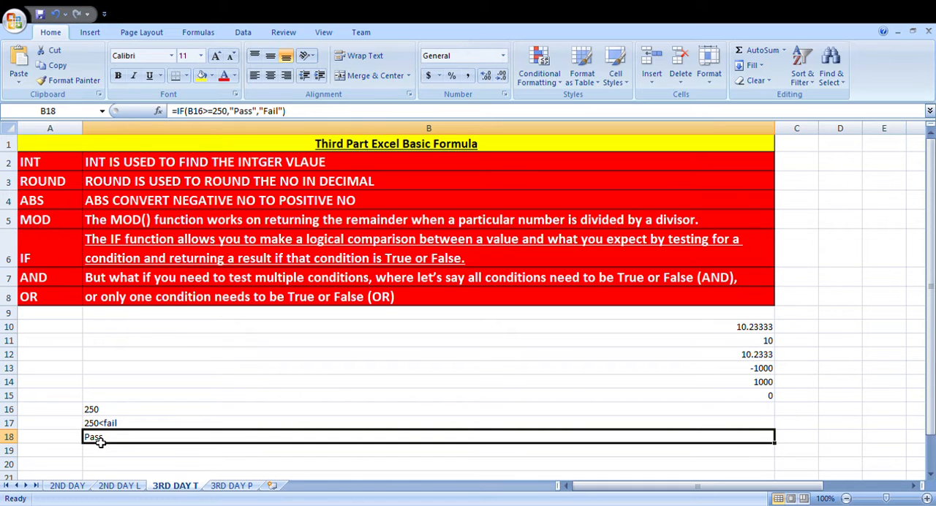
Step: Set the tested number in cell B16 to 249
{"action": "left_click", "coordinate": [100, 413]}
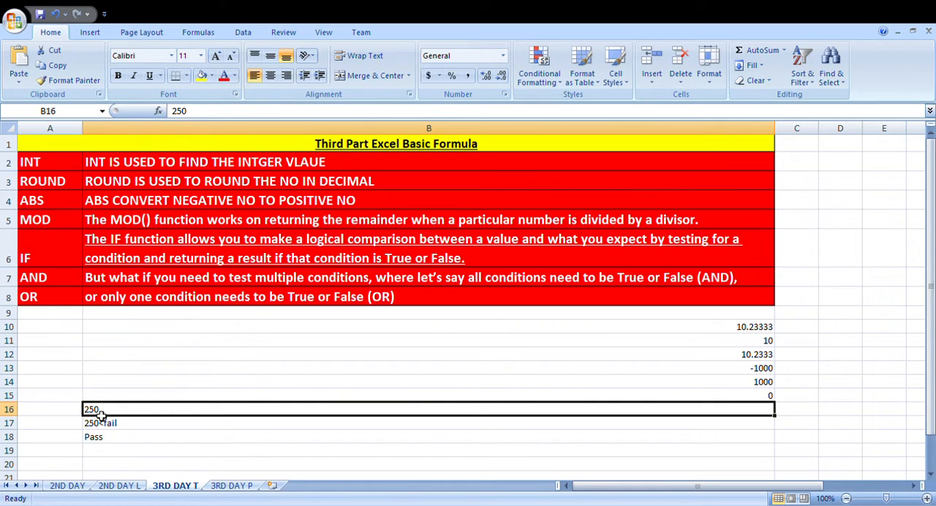
{"action": "type", "text": "249"}
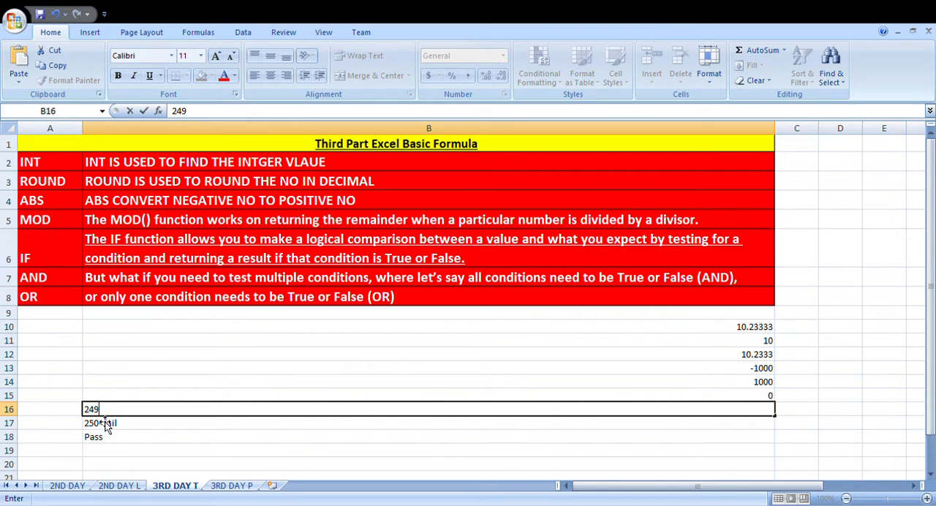
{"action": "key", "text": "Return"}
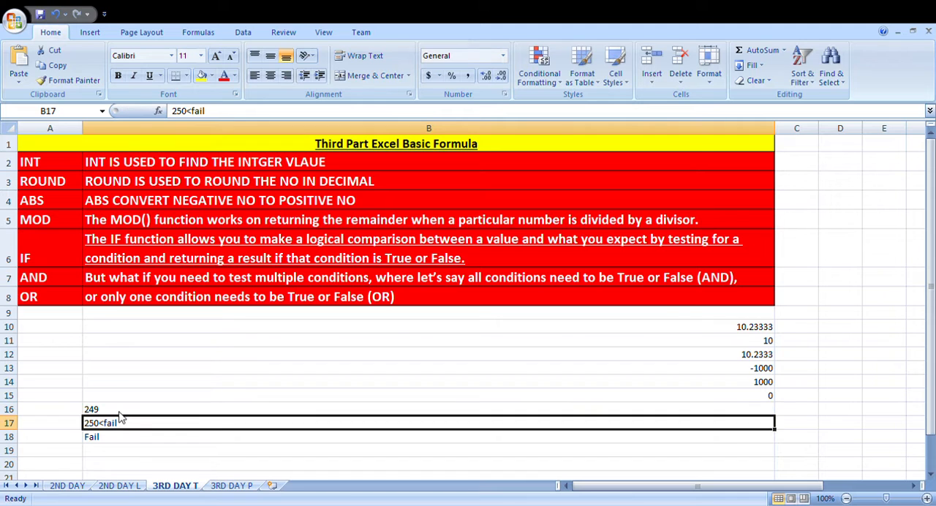
{"action": "left_click", "coordinate": [110, 411]}
{"action": "left_click_drag", "start_coordinate": [110, 411], "coordinate": [111, 427]}
Step: Enter the example numbers 10, 20 and 30 in cells B19 to B21
{"action": "left_click", "coordinate": [114, 455]}
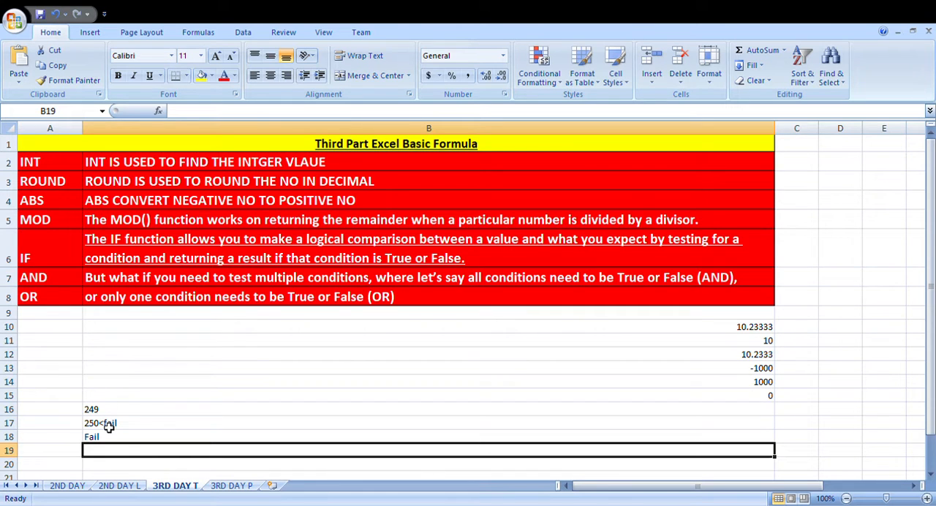
{"action": "type", "text": "10"}
{"action": "key", "text": "Return"}
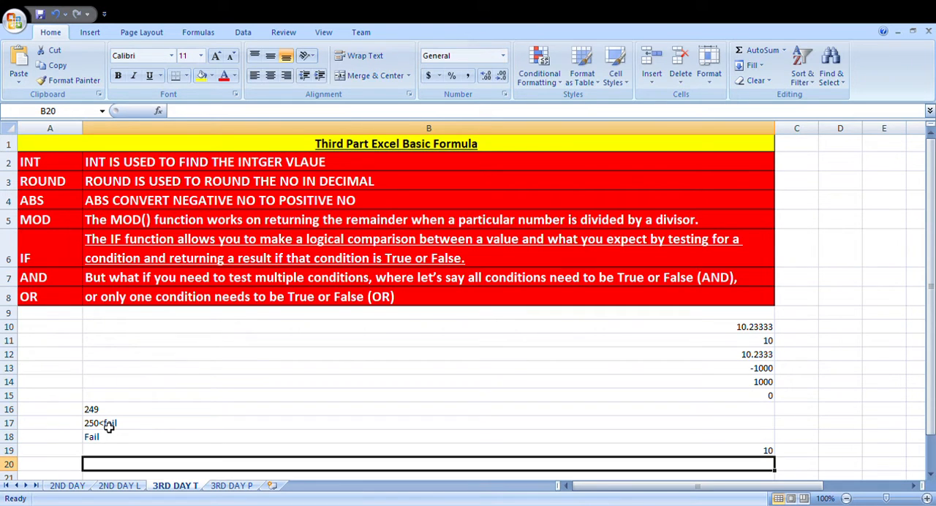
{"action": "type", "text": "20"}
{"action": "key", "text": "Return"}
{"action": "type", "text": "30"}
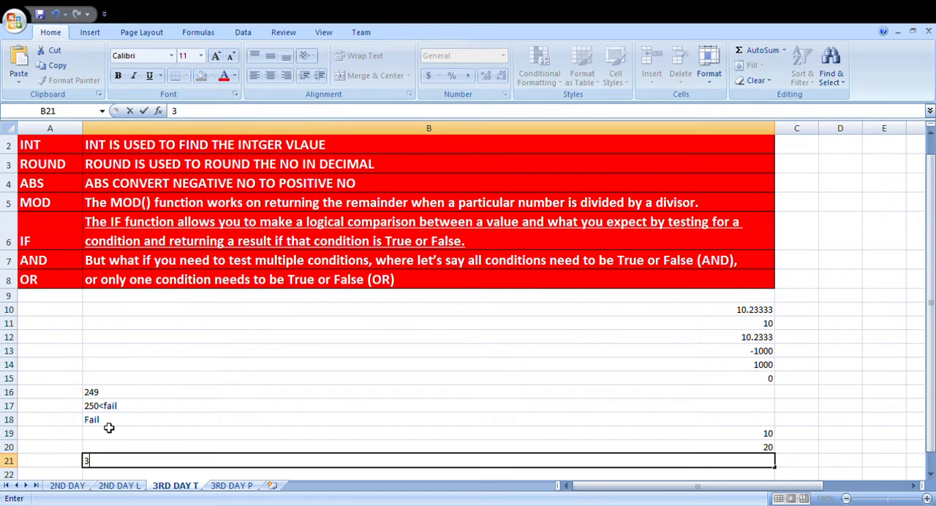
{"action": "key", "text": "Return"}
Step: Left-align the numbers in B19 to B21, and clear these three cells
{"action": "left_click_drag", "start_coordinate": [124, 416], "coordinate": [136, 454]}
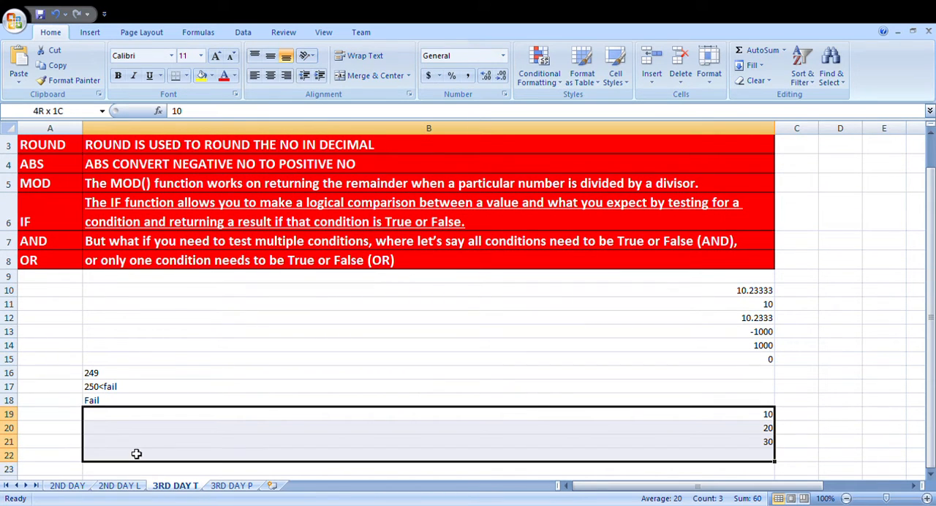
{"action": "left_click", "coordinate": [254, 77]}
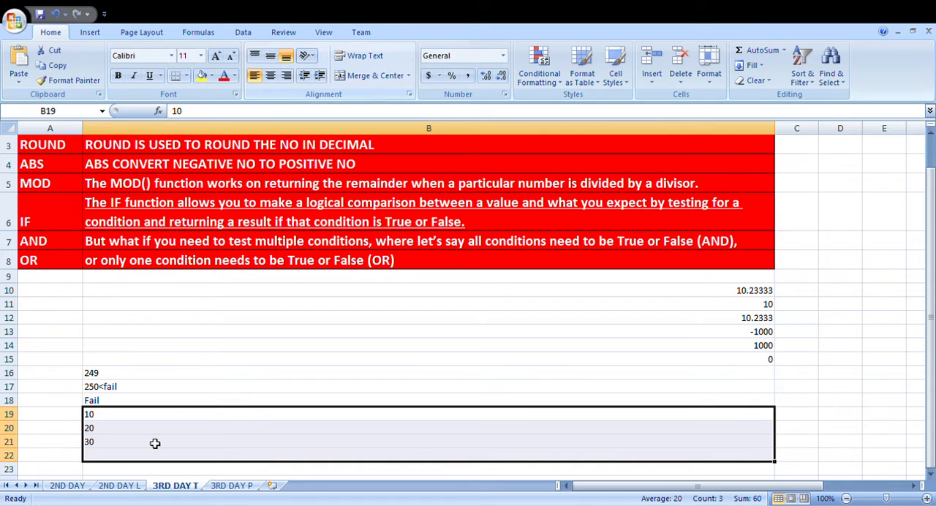
{"action": "left_click", "coordinate": [122, 420]}
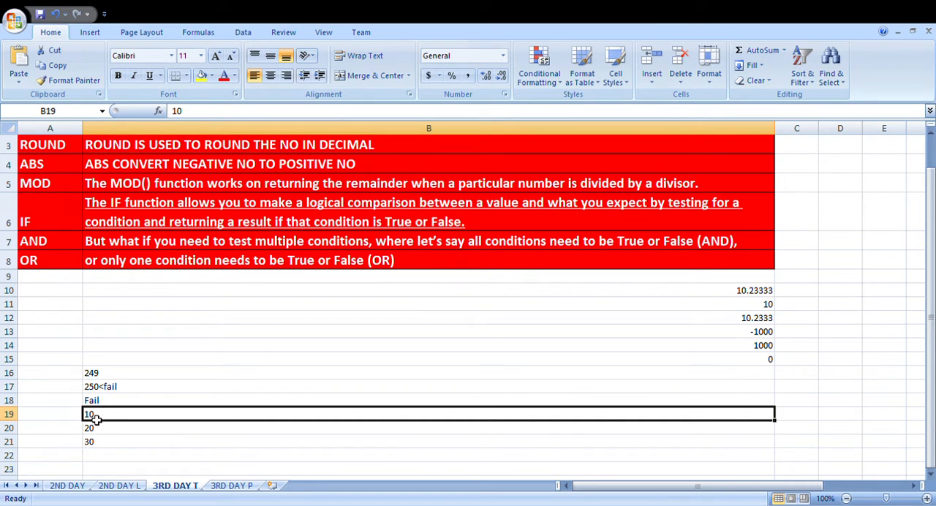
{"action": "left_click_drag", "start_coordinate": [93, 415], "coordinate": [109, 444]}
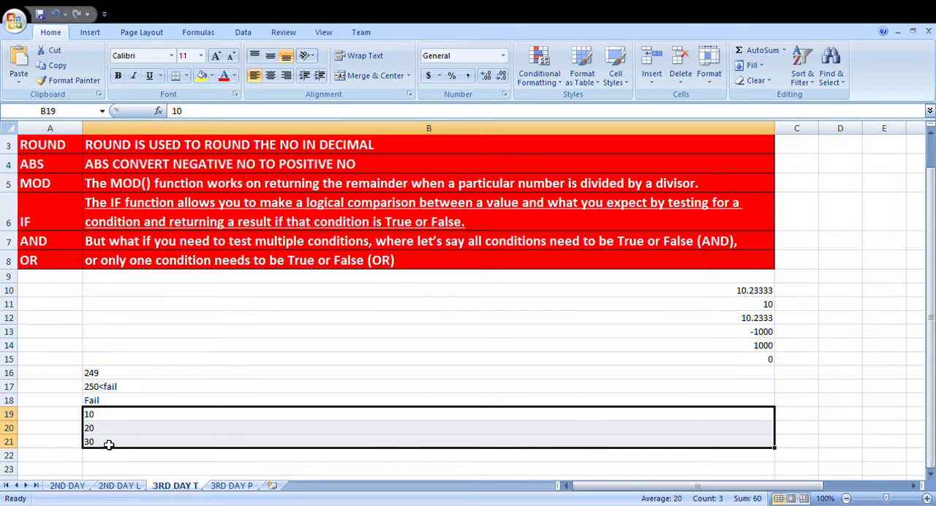
Step: Enter the heading "name" in cell A1 of the 3RD DAY P sheet
{"action": "left_click", "coordinate": [228, 486]}
{"action": "type", "text": "nam"}
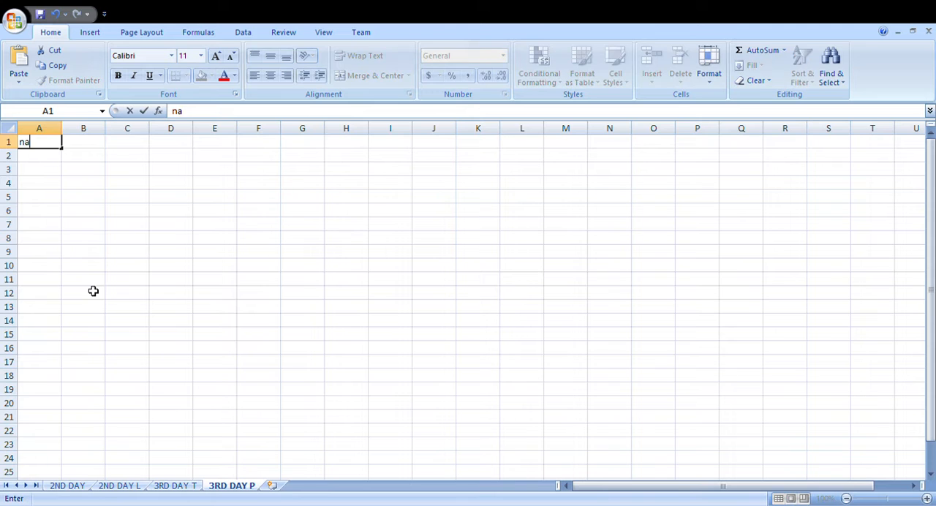
{"action": "key", "text": "BackSpace"}
{"action": "key", "text": "BackSpace"}
{"action": "key", "text": "BackSpace"}
{"action": "type", "text": "name"}
{"action": "key", "text": "Tab"}
{"action": "key", "text": "Left"}
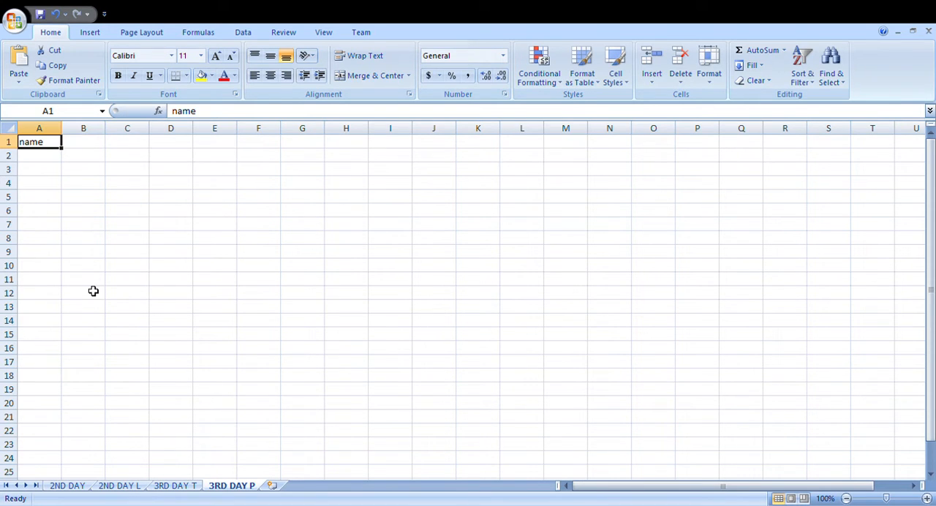
Step: Return to the 3RD DAY T sheet and enter 30 in cell B19
{"action": "left_click", "coordinate": [170, 488]}
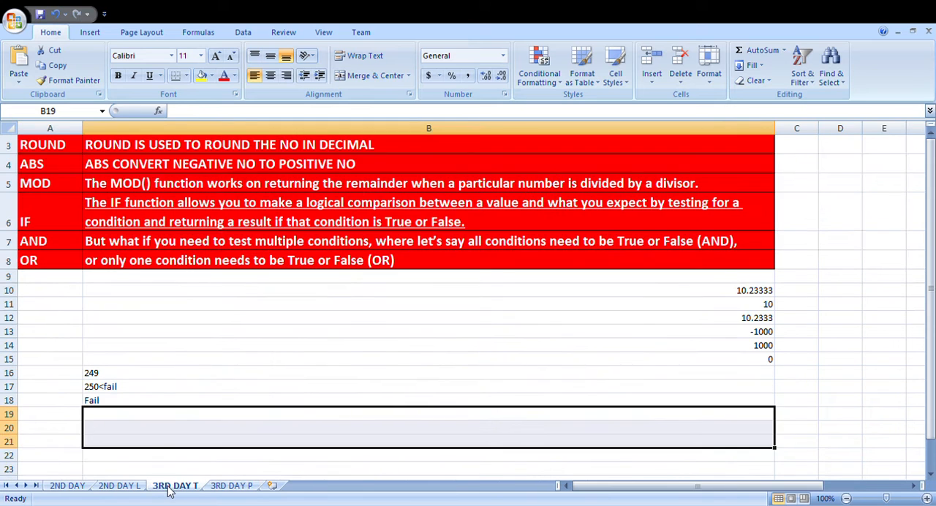
{"action": "left_click", "coordinate": [136, 419]}
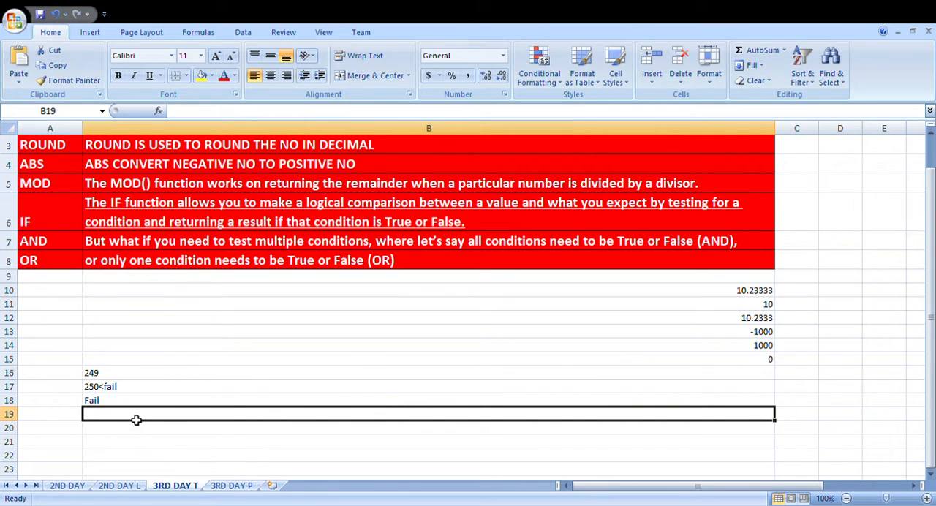
{"action": "type", "text": "30"}
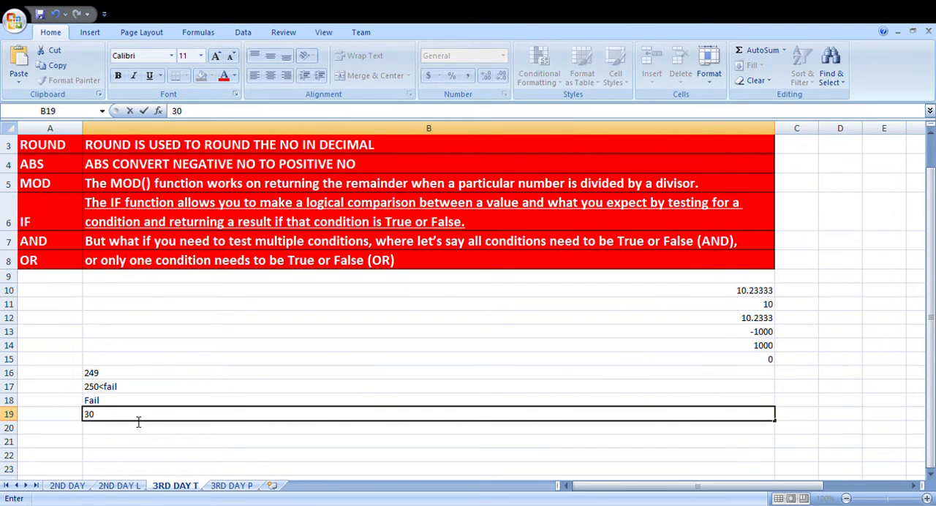
Step: On the 3RD DAY P sheet, clear cell A1 and enter 30 in A1 and 40 in A2
{"action": "left_click", "coordinate": [213, 486]}
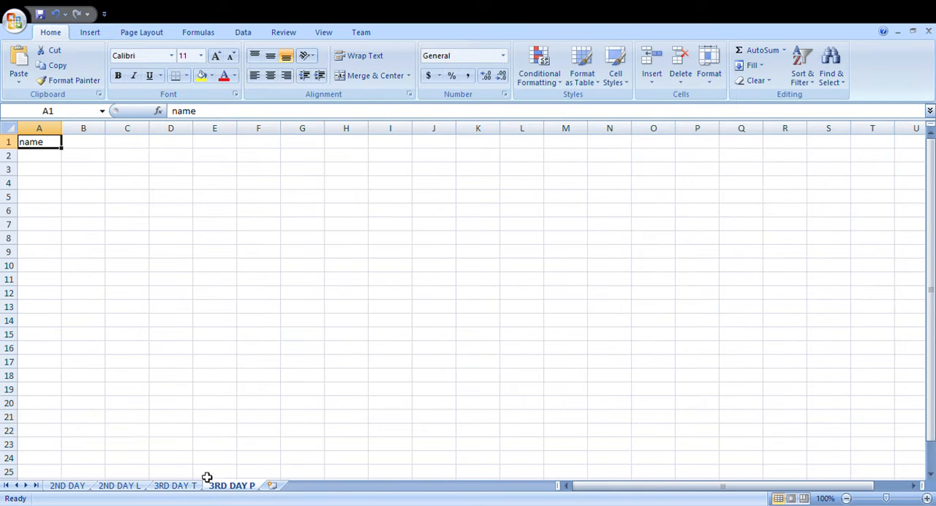
{"action": "key", "text": "Delete"}
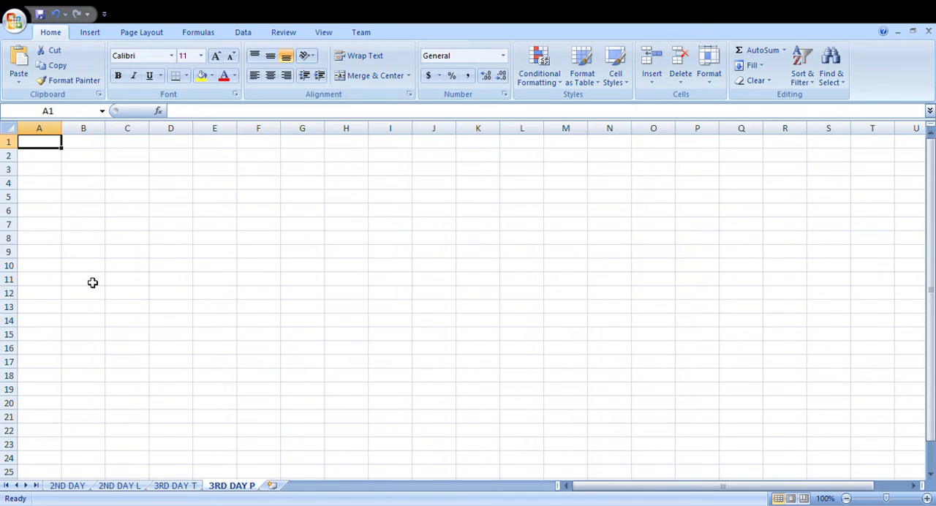
{"action": "type", "text": "30"}
{"action": "key", "text": "Return"}
{"action": "type", "text": "40"}
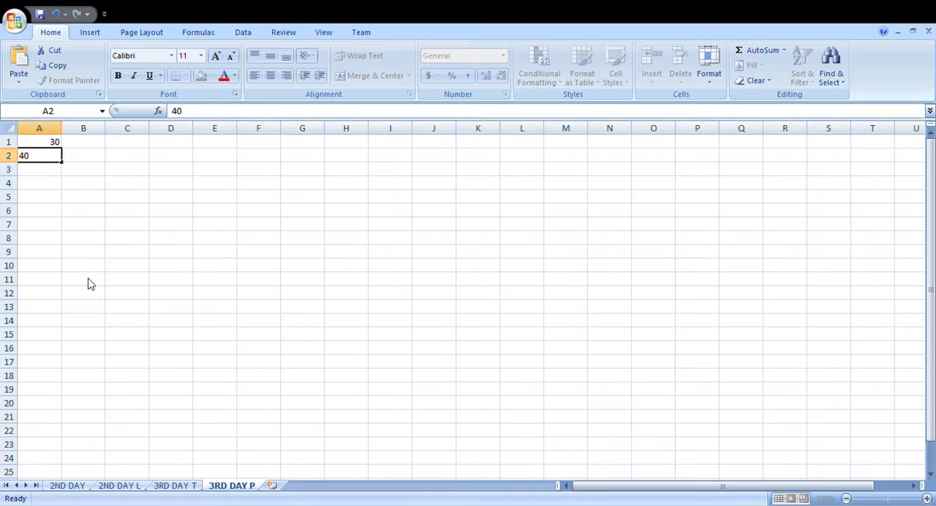
{"action": "key", "text": "Return"}
Step: Enter the comparison numbers 20 in cell B1 and 30 in cell B2
{"action": "key", "text": "Up"}
{"action": "key", "text": "Up"}
{"action": "key", "text": "Right"}
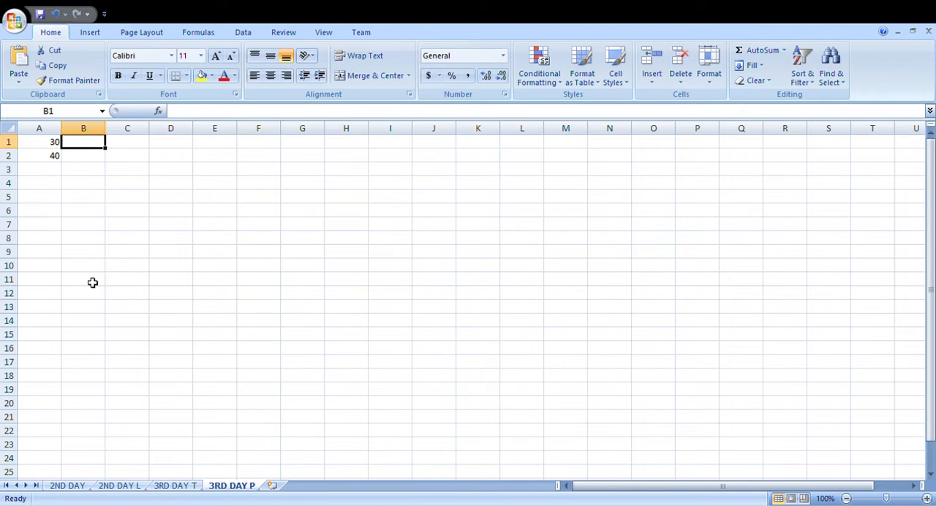
{"action": "type", "text": "20"}
{"action": "key", "text": "Return"}
{"action": "type", "text": "30"}
{"action": "key", "text": "Return"}
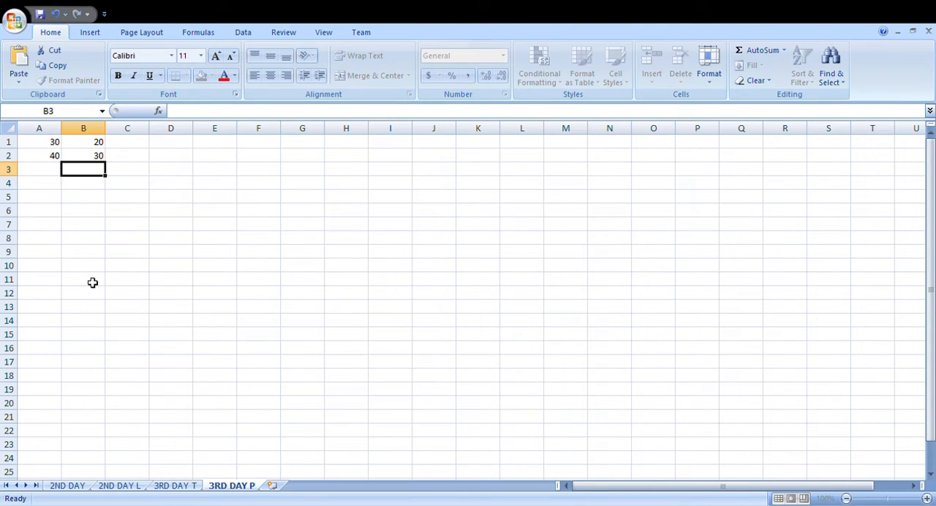
Step: Enter an AND formula in cell C1 that tests whether A1 is greater than B1
{"action": "left_click", "coordinate": [138, 145]}
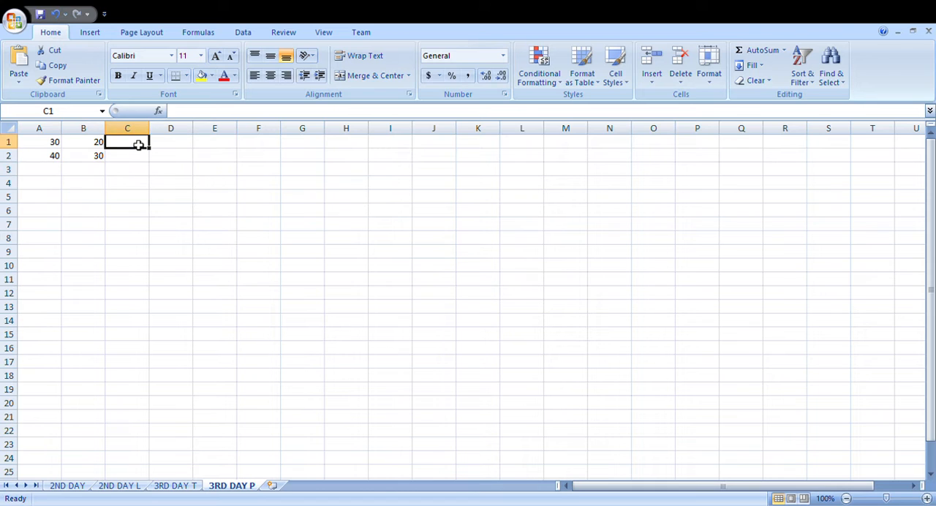
{"action": "type", "text": "=an"}
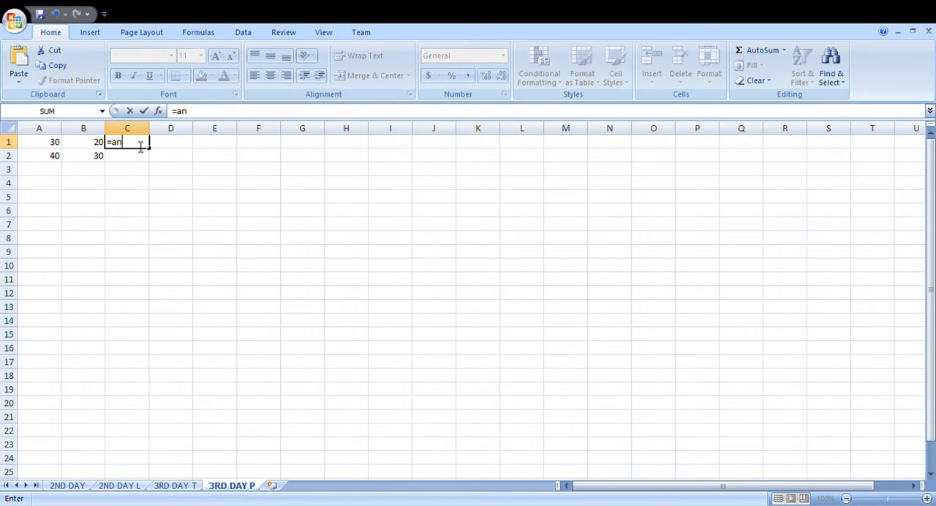
{"action": "type", "text": "d("}
{"action": "left_click", "coordinate": [55, 143]}
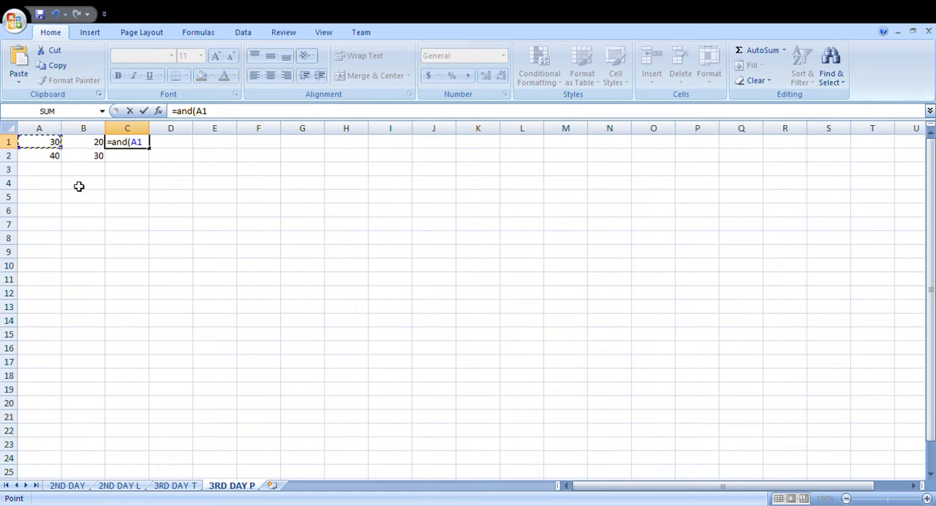
{"action": "type", "text": ">"}
{"action": "left_click", "coordinate": [95, 144]}
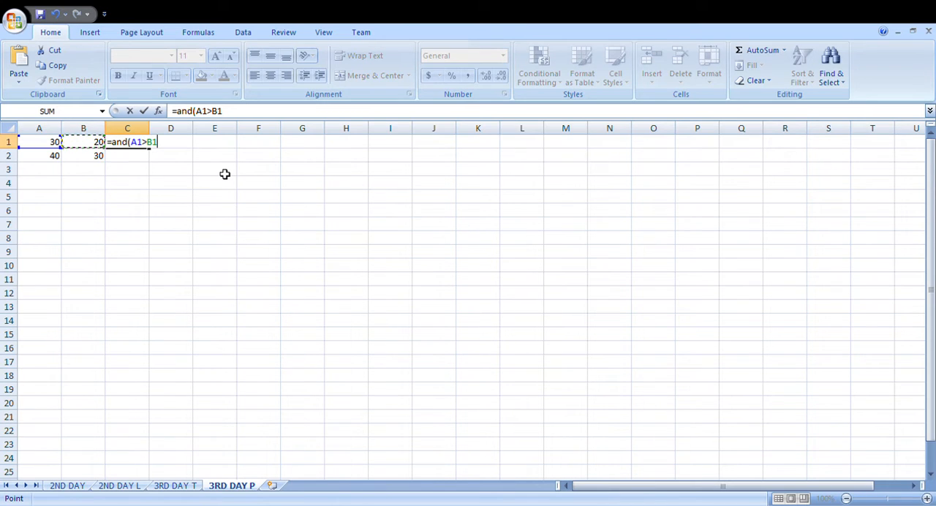
{"action": "type", "text": ")"}
{"action": "key", "text": "Return"}
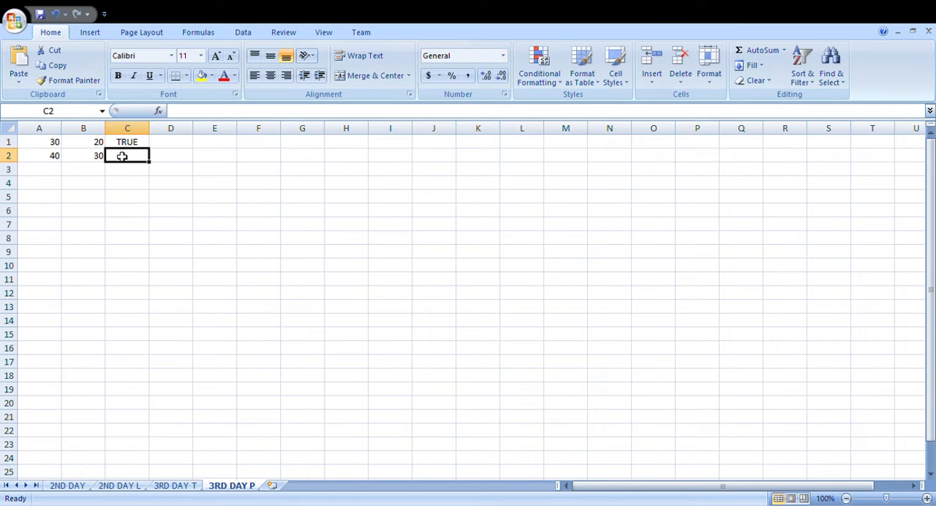
Step: Set cell A1 to 10 to test the AND formula and review the compared values in A1 to B2
{"action": "left_click", "coordinate": [57, 146]}
{"action": "type", "text": "10"}
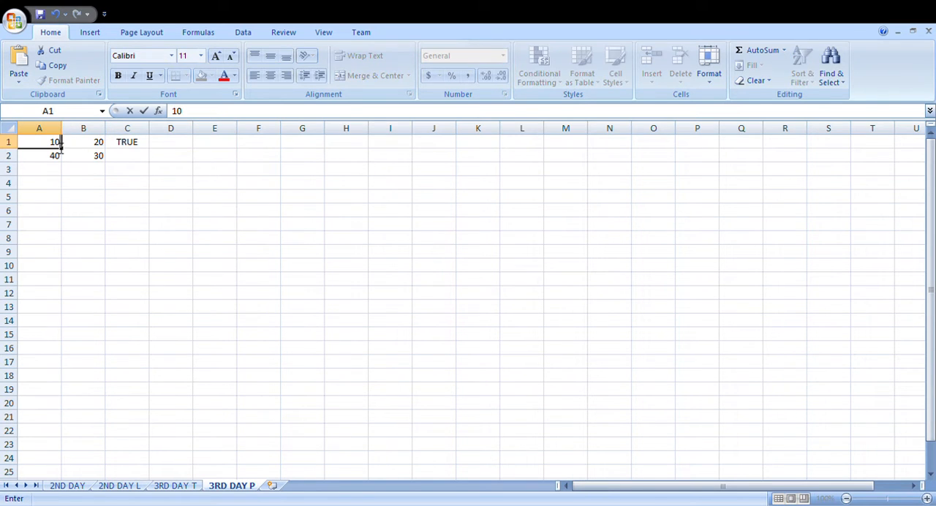
{"action": "key", "text": "Return"}
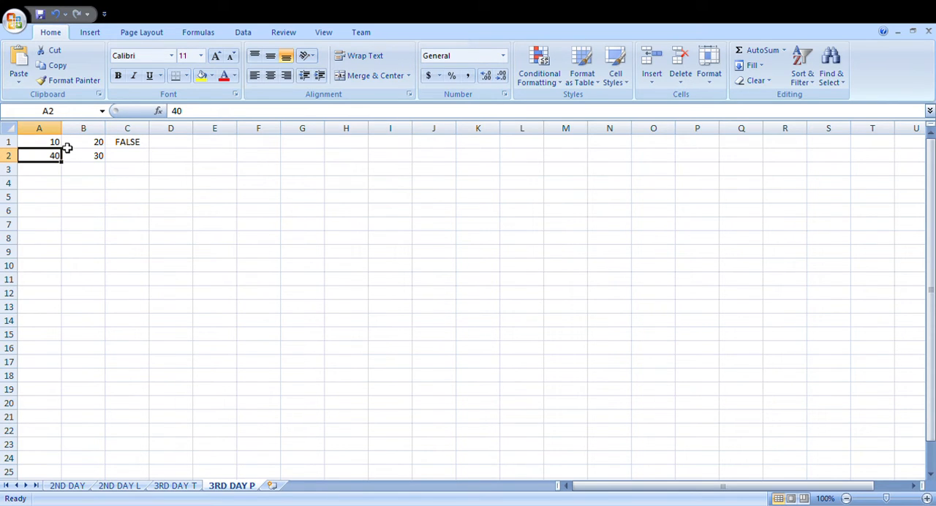
{"action": "left_click_drag", "start_coordinate": [50, 142], "coordinate": [80, 156]}
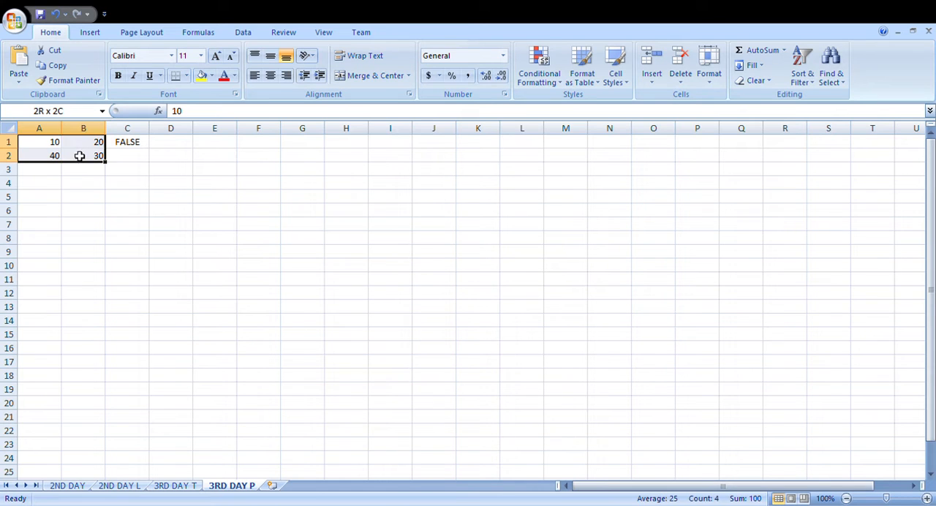
{"action": "left_click", "coordinate": [55, 146]}
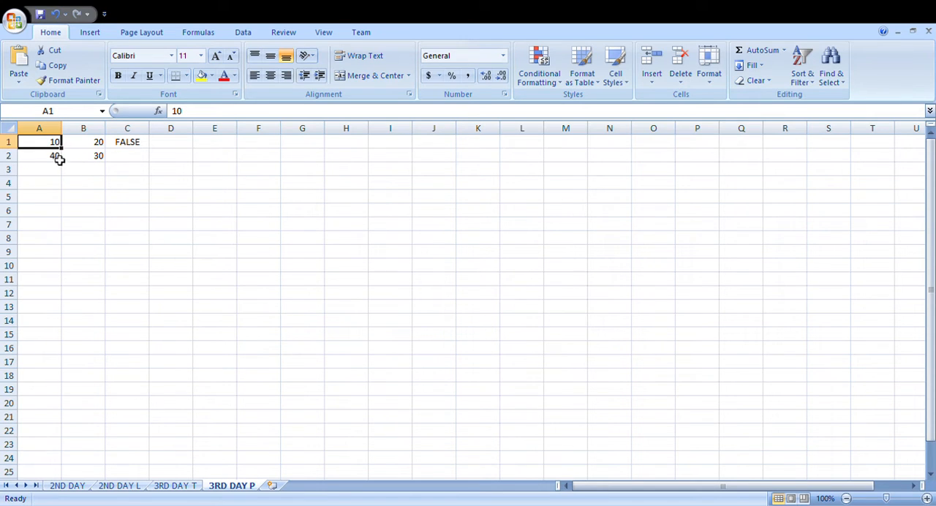
Step: Extend the AND formula in C1 with a second condition, A2>B2
{"action": "double_click", "coordinate": [125, 148]}
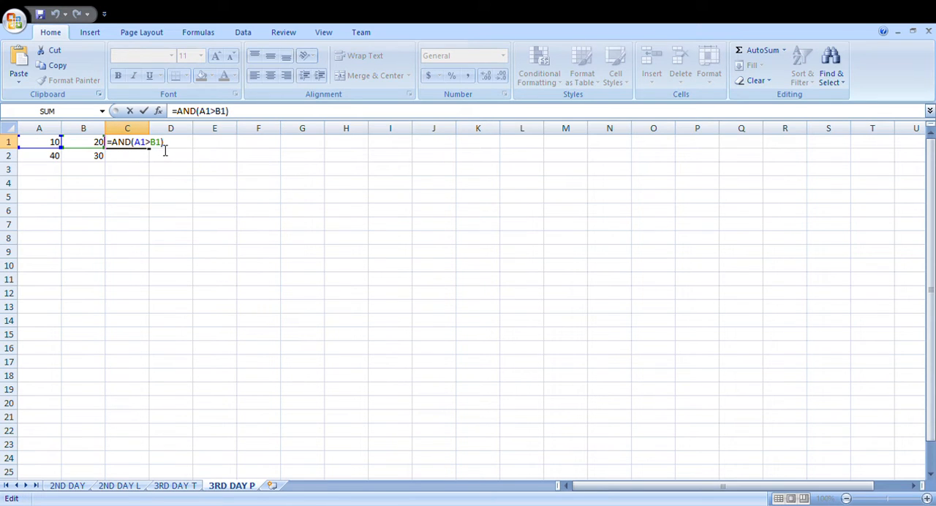
{"action": "type", "text": ","}
{"action": "left_click", "coordinate": [59, 160]}
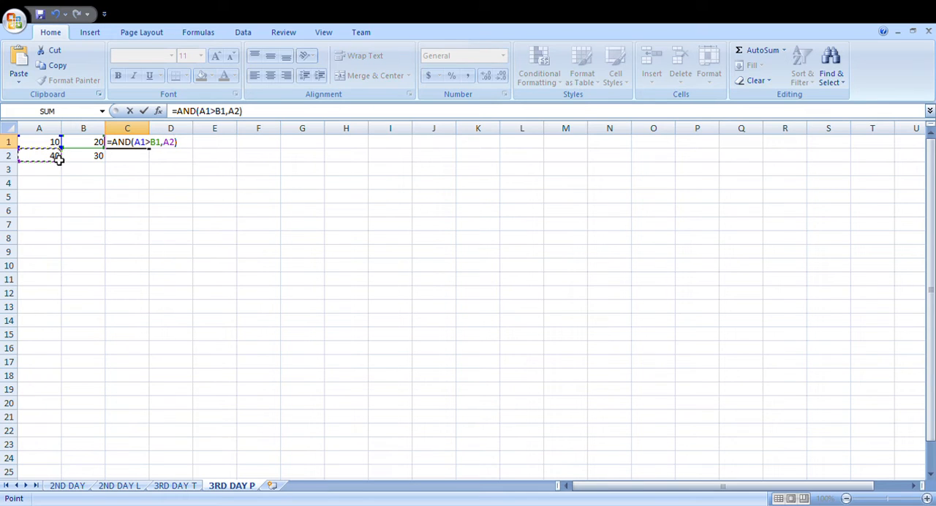
{"action": "type", "text": ">"}
{"action": "left_click", "coordinate": [94, 169]}
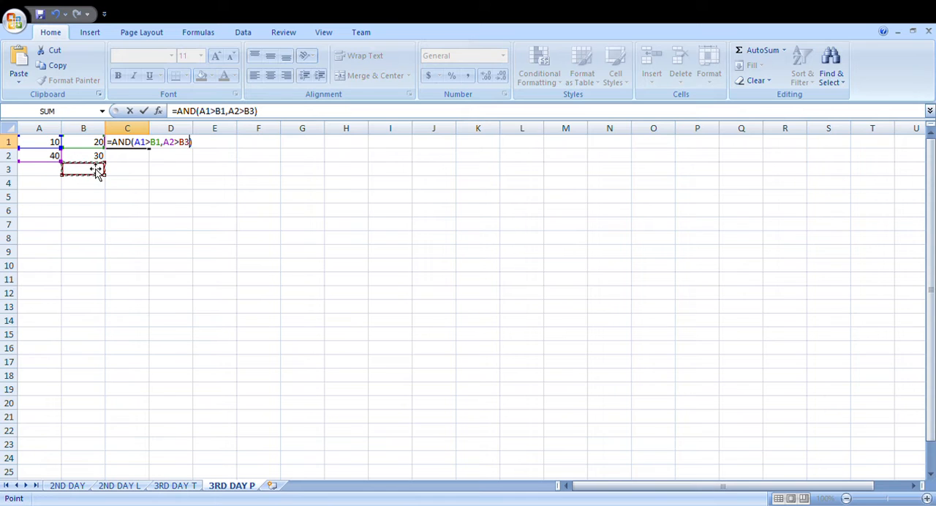
{"action": "left_click", "coordinate": [94, 156]}
{"action": "key", "text": "Return"}
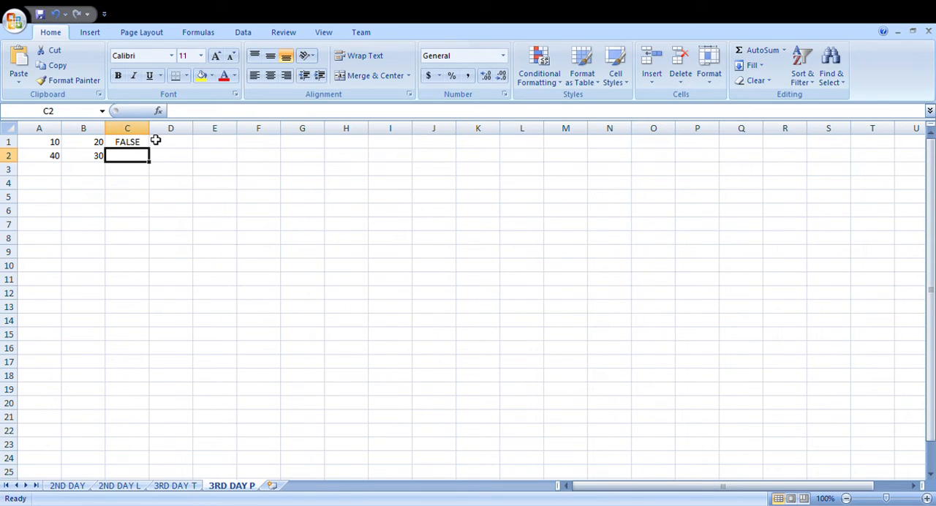
Step: Set cell A1 to 30 and check the two-condition AND formula in C1 against the values in A1 to B2
{"action": "left_click", "coordinate": [61, 146]}
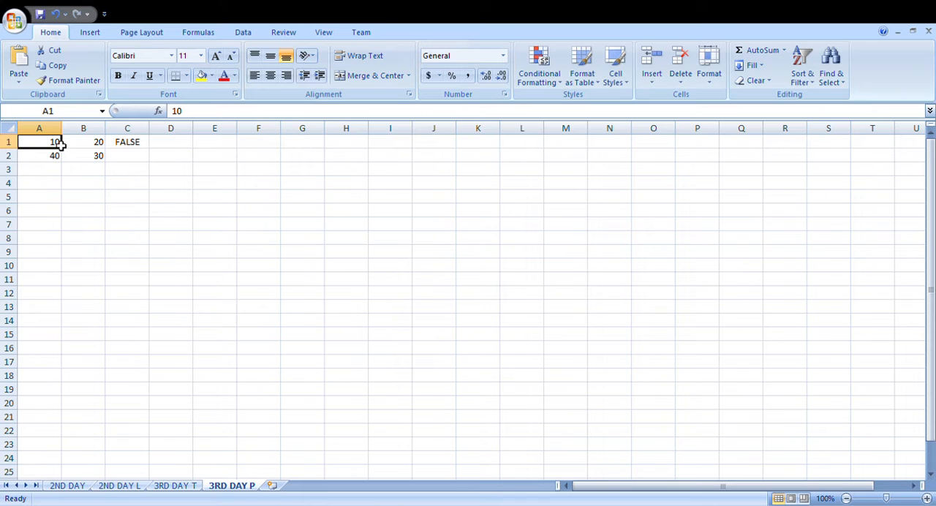
{"action": "type", "text": "30"}
{"action": "key", "text": "Return"}
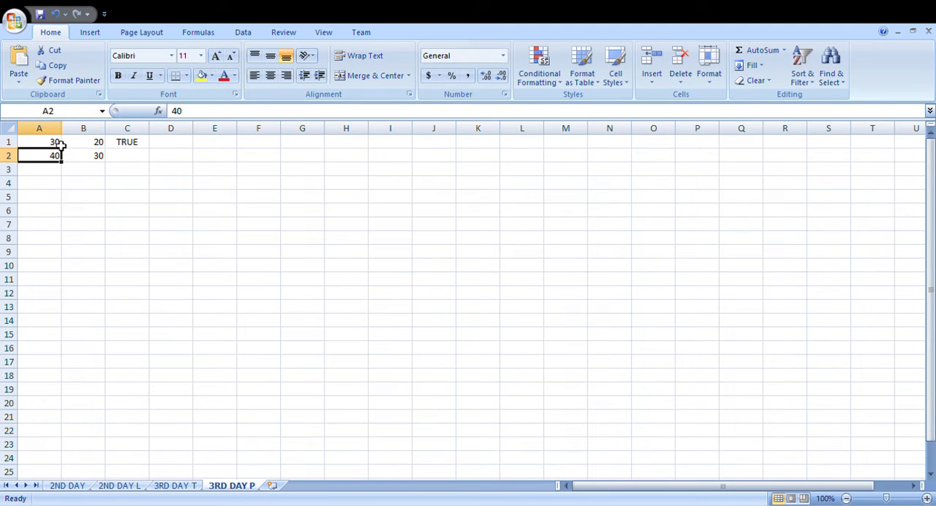
{"action": "left_click", "coordinate": [127, 145]}
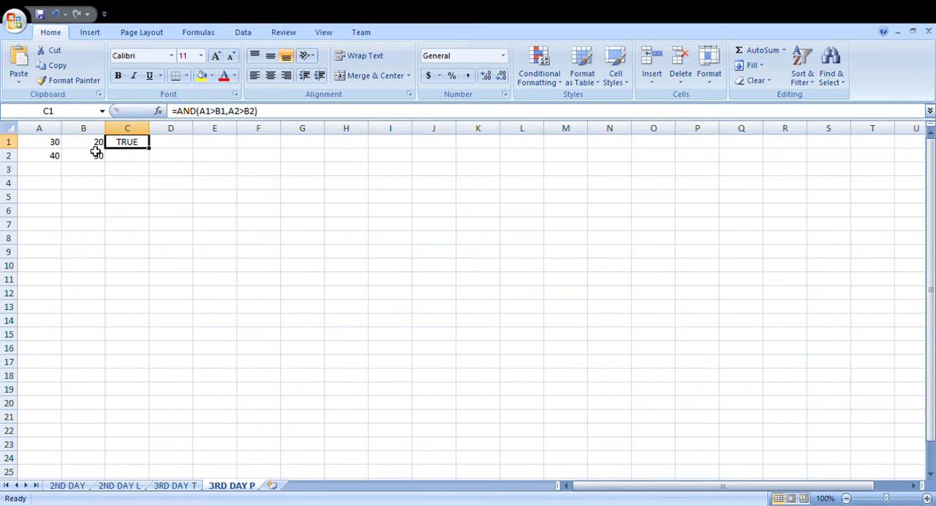
{"action": "left_click_drag", "start_coordinate": [50, 144], "coordinate": [72, 157]}
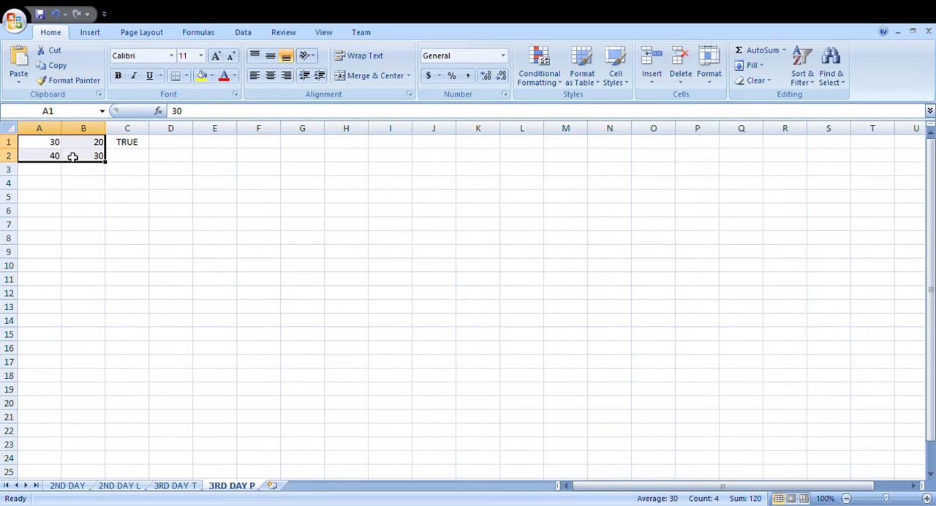
{"action": "left_click", "coordinate": [125, 143]}
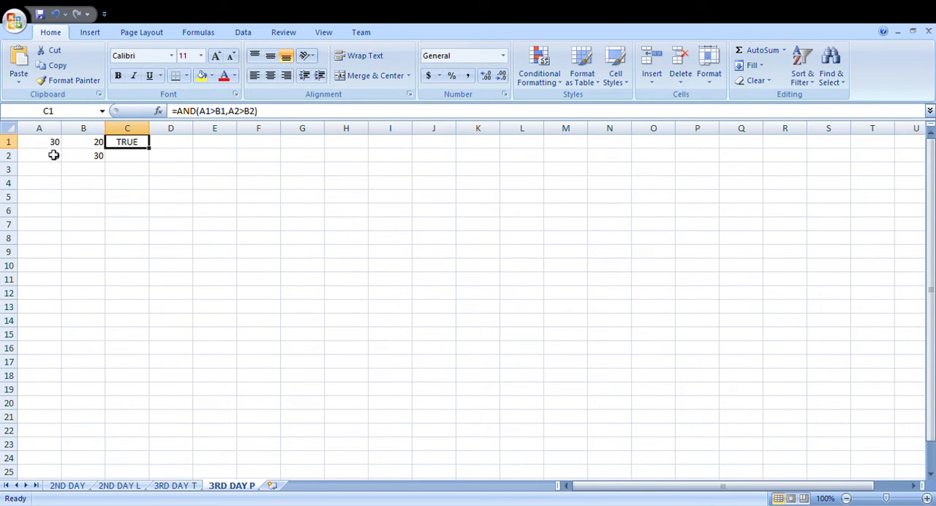
Step: Change the function in C1 from AND to OR, keeping the conditions A1>B1 and A2>B2, and review the formula
{"action": "double_click", "coordinate": [124, 146]}
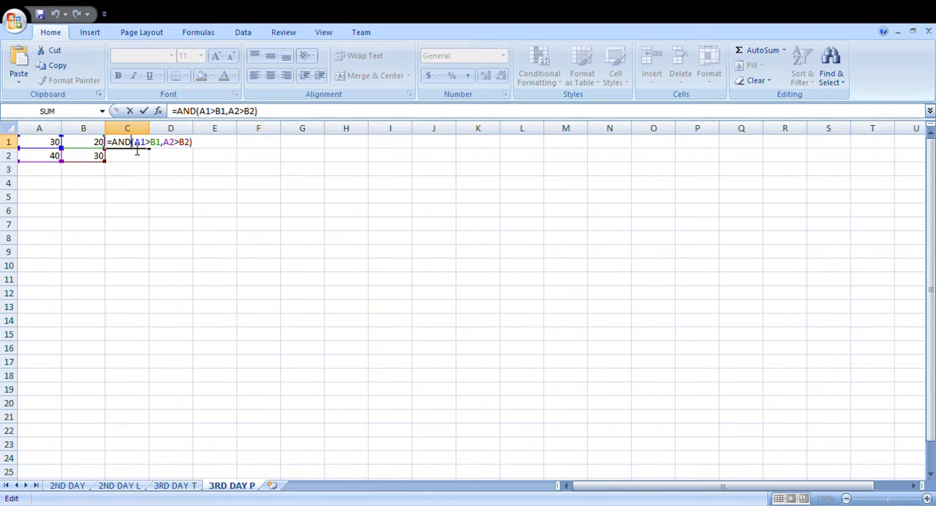
{"action": "key", "text": "BackSpace"}
{"action": "key", "text": "BackSpace"}
{"action": "key", "text": "BackSpace"}
{"action": "type", "text": "or"}
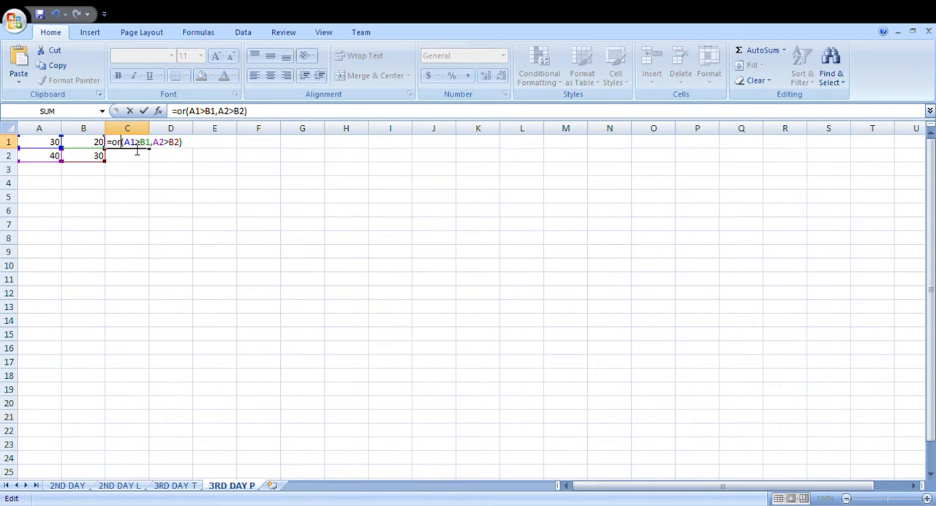
{"action": "key", "text": "Return"}
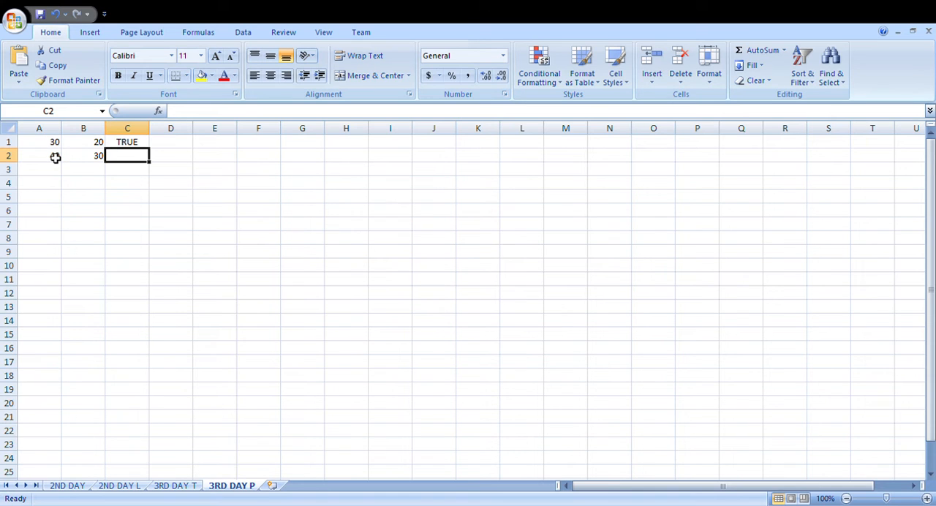
{"action": "left_click", "coordinate": [117, 148]}
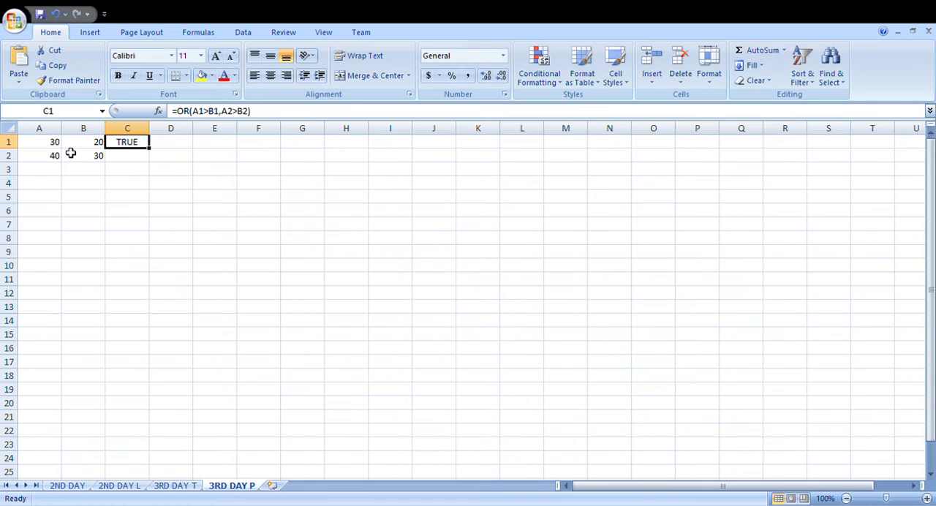
Step: Replace the contents of A1:C2 with the headers Name in A1 and Name of Student in B1
{"action": "left_click_drag", "start_coordinate": [56, 144], "coordinate": [124, 169]}
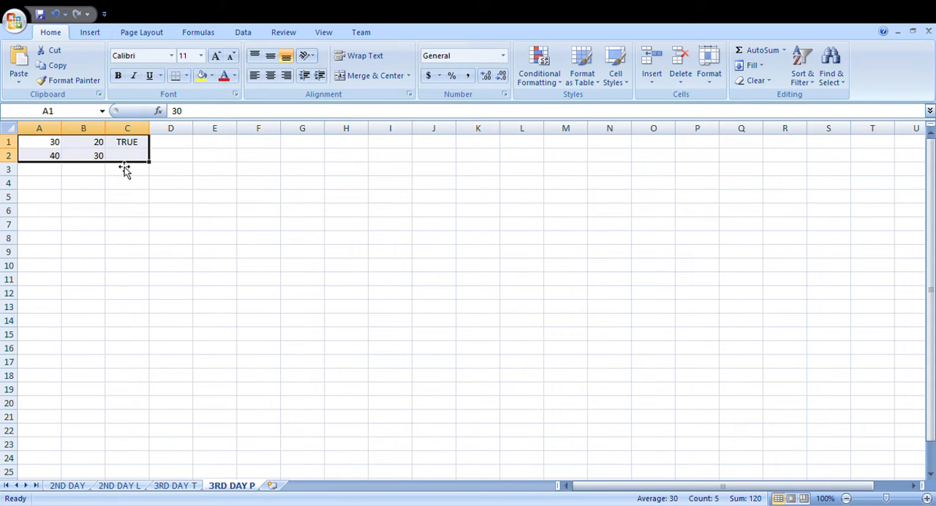
{"action": "key", "text": "Delete"}
{"action": "left_click", "coordinate": [54, 148]}
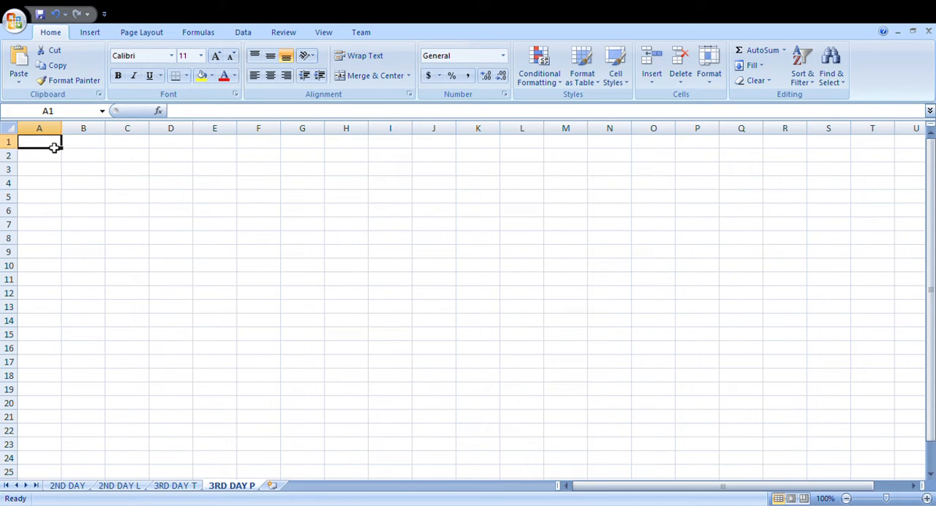
{"action": "type", "text": "Nam"}
{"action": "key", "text": "BackSpace"}
{"action": "key", "text": "BackSpace"}
{"action": "key", "text": "BackSpace"}
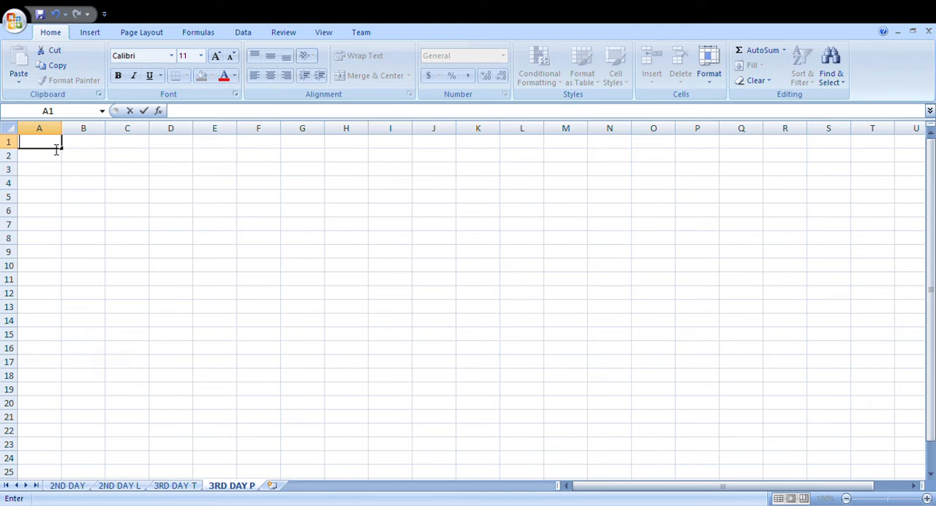
{"action": "type", "text": "Name"}
{"action": "key", "text": "Tab"}
{"action": "type", "text": "Na"}
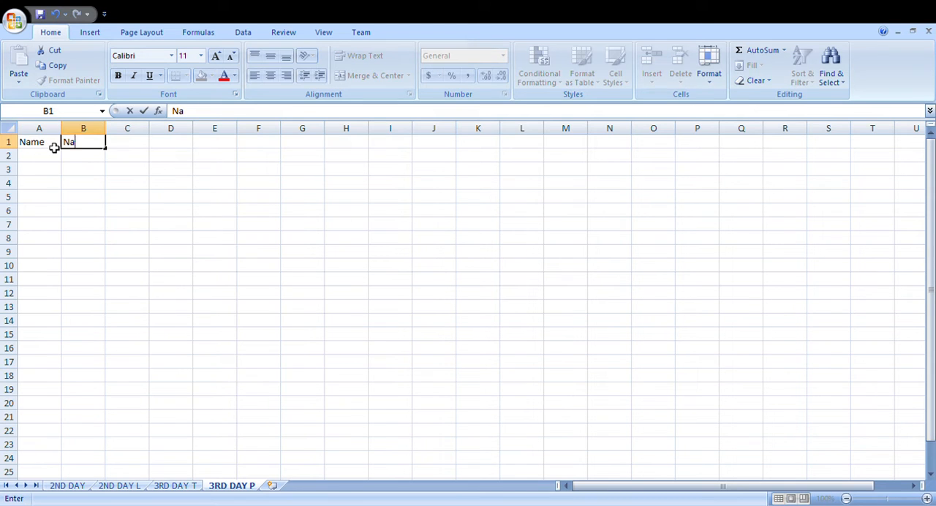
{"action": "type", "text": "me of Studnet"}
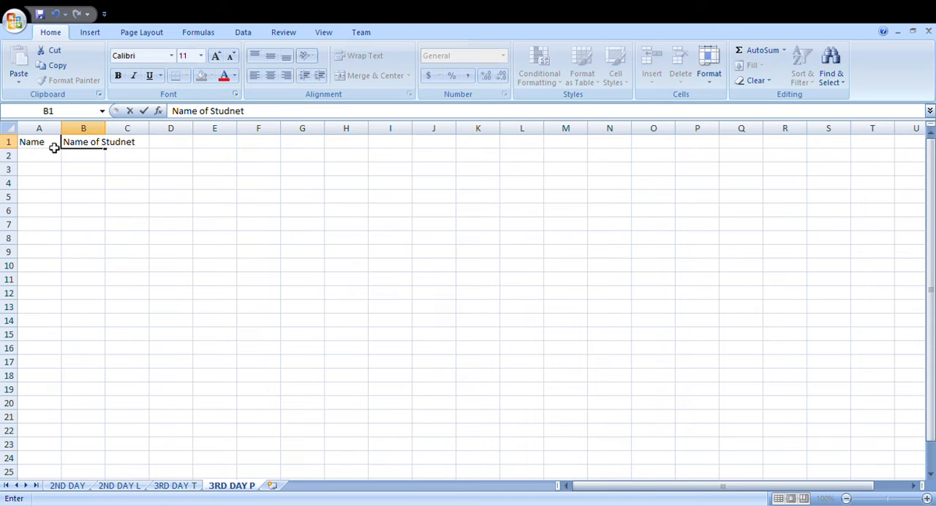
{"action": "key", "text": "Tab"}
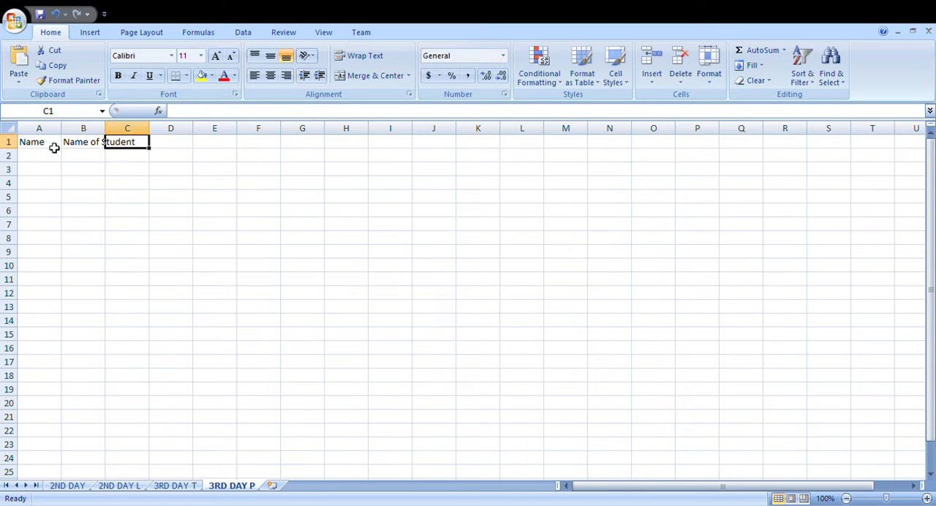
Step: Enter the subject headers Math in C1 and Science in D1
{"action": "type", "text": "Math"}
{"action": "key", "text": "Tab"}
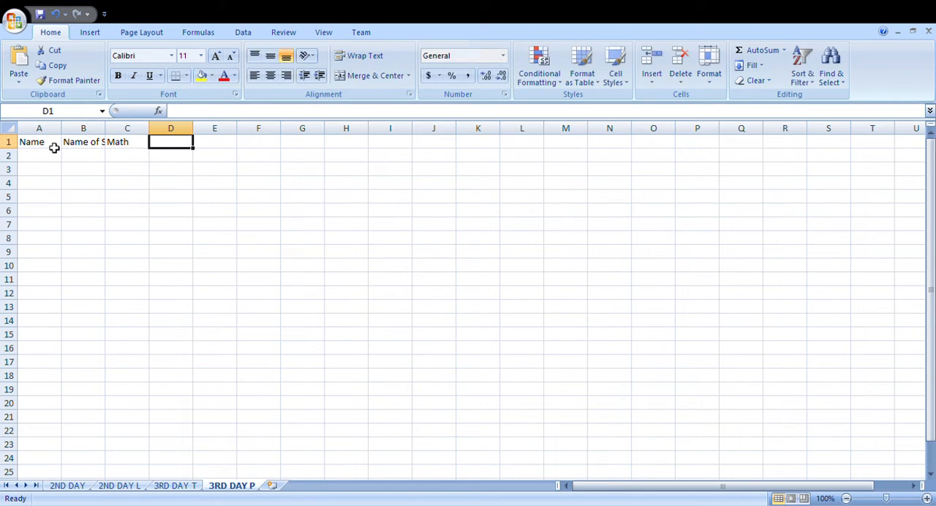
{"action": "type", "text": "s"}
{"action": "key", "text": "BackSpace"}
{"action": "type", "text": "Sc"}
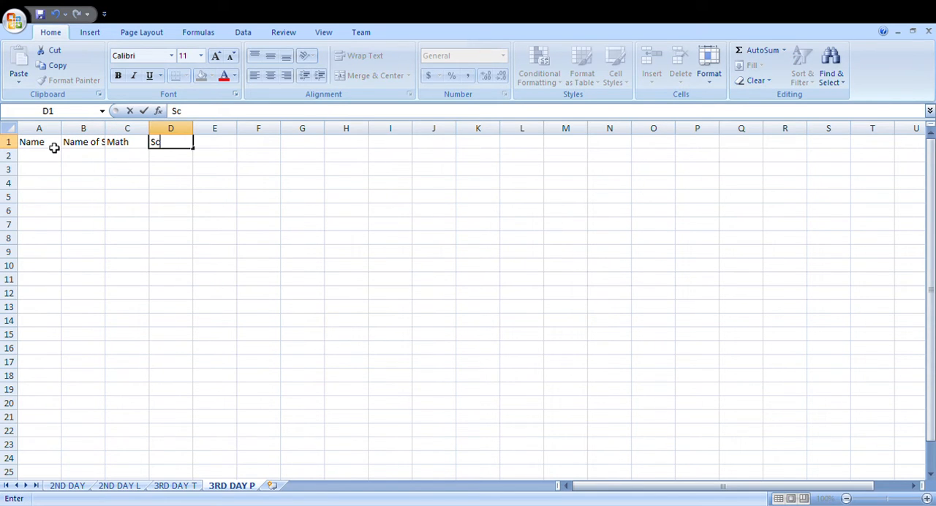
{"action": "type", "text": "ience"}
{"action": "key", "text": "Tab"}
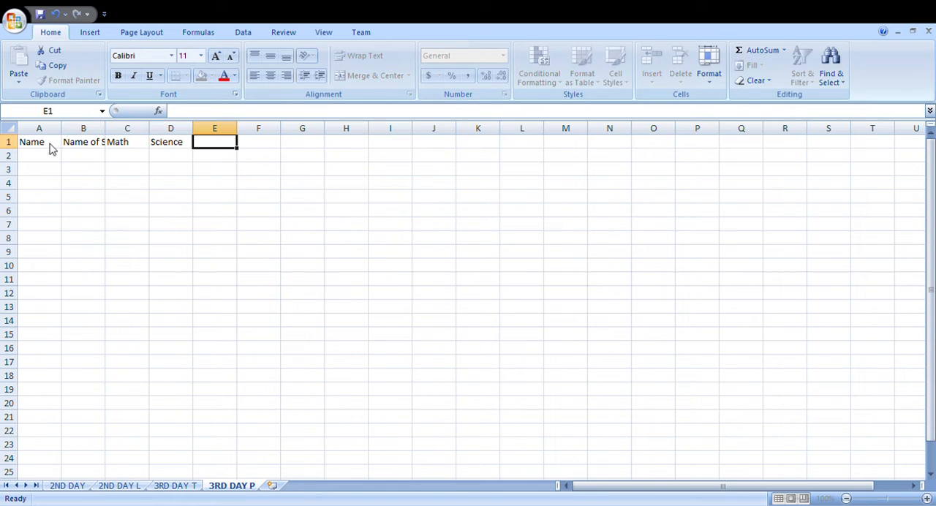
Step: Enter the subject headers Hindi in E1 and SST in F1
{"action": "type", "text": "Hidi"}
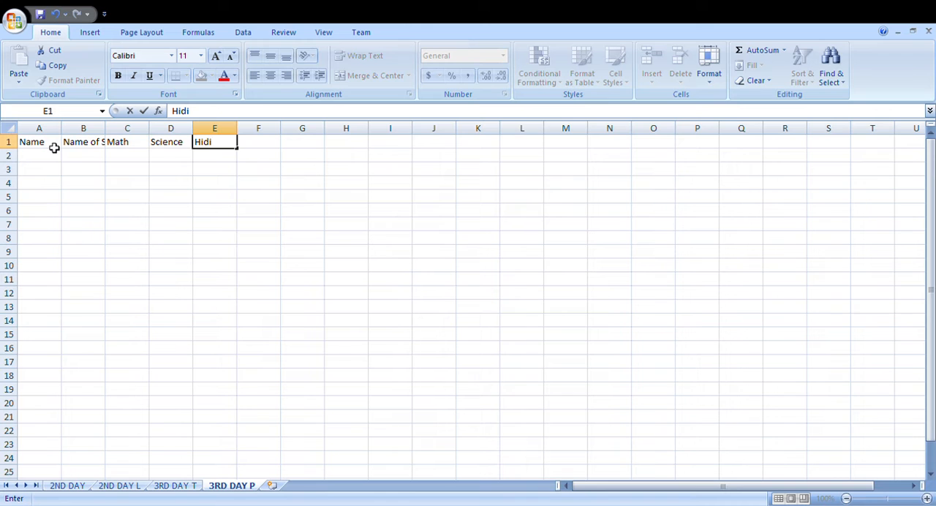
{"action": "key", "text": "BackSpace"}
{"action": "key", "text": "BackSpace"}
{"action": "type", "text": "ndo"}
{"action": "key", "text": "Tab"}
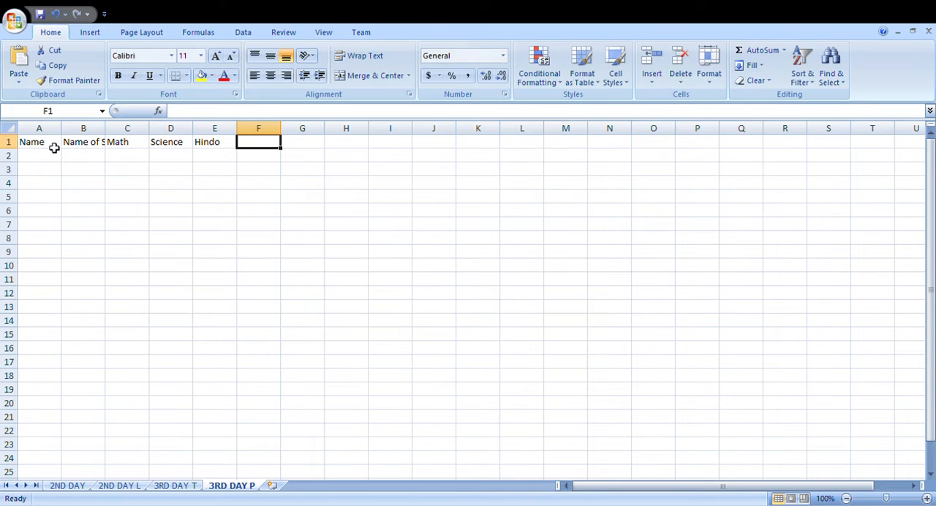
{"action": "double_click", "coordinate": [231, 151]}
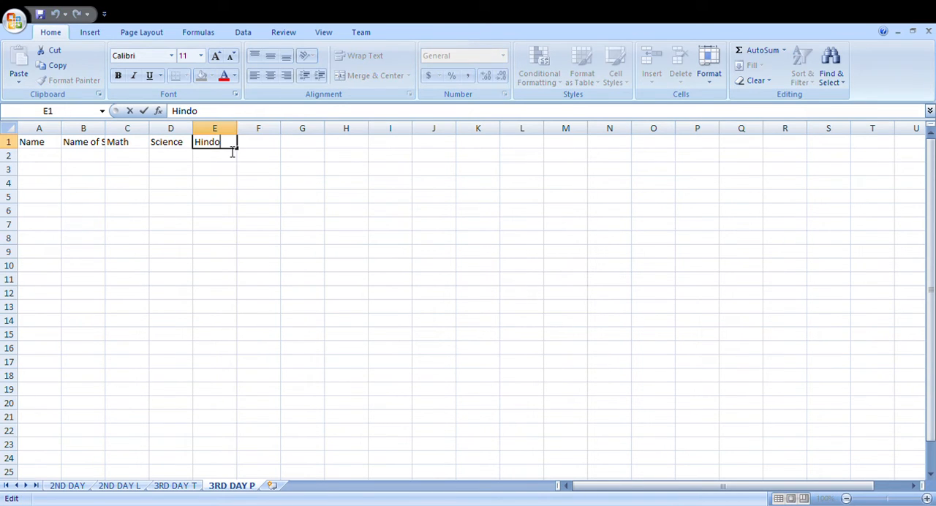
{"action": "key", "text": "BackSpace"}
{"action": "type", "text": "i"}
{"action": "key", "text": "Tab"}
{"action": "type", "text": "S"}
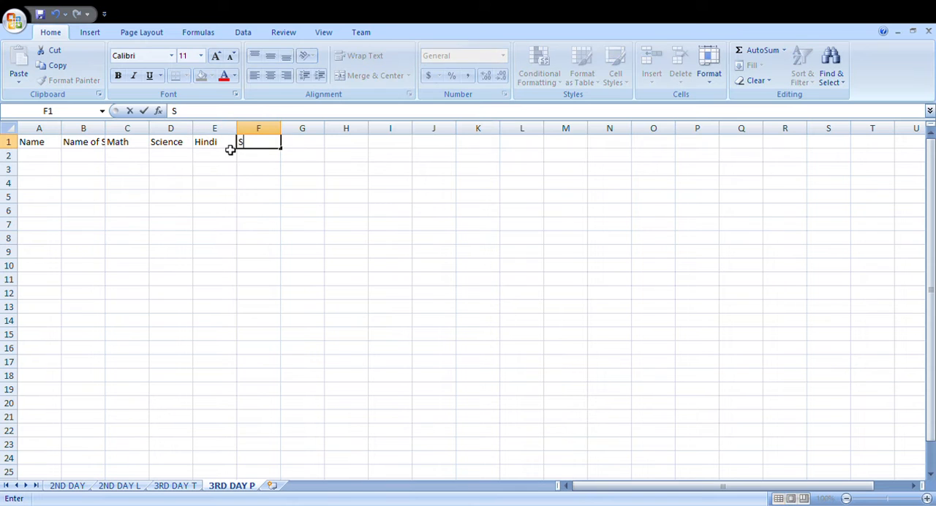
{"action": "type", "text": "ST"}
{"action": "key", "text": "Tab"}
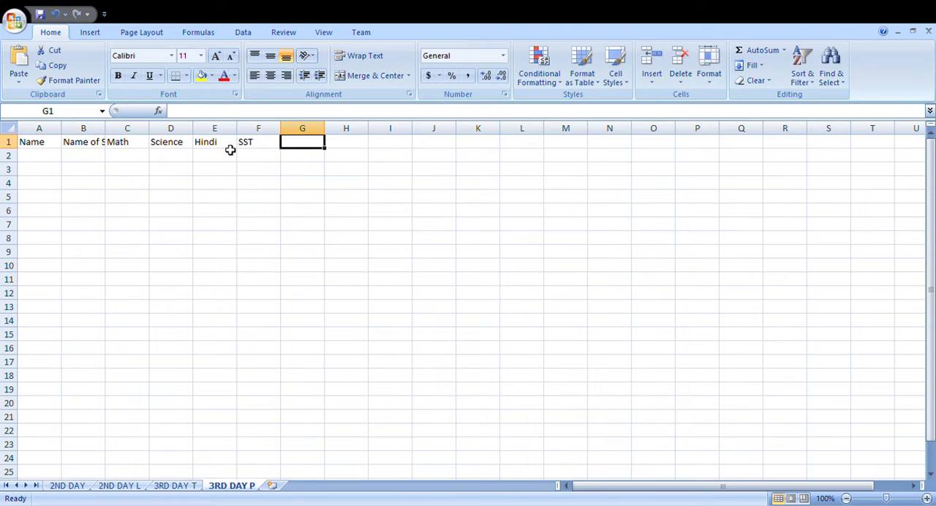
Step: Enter the result headers Total in G1 and Pass orFail in H1
{"action": "type", "text": "To"}
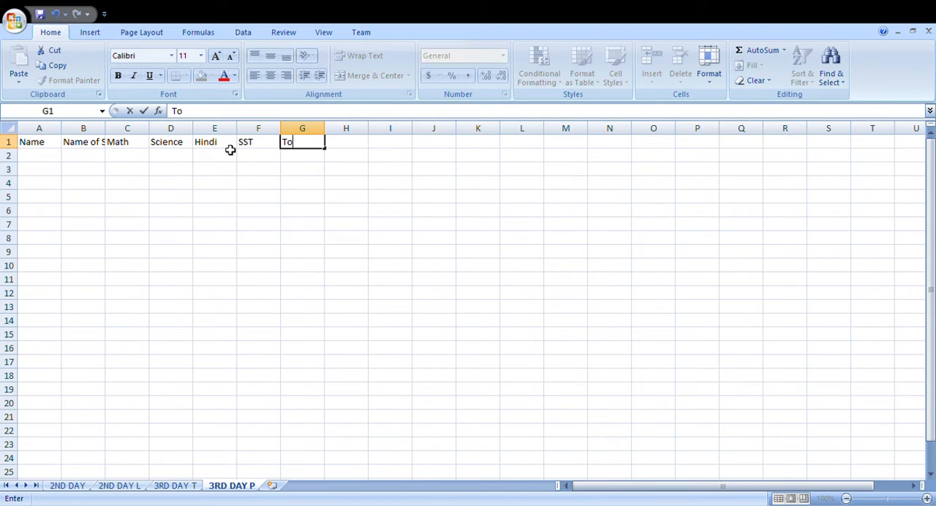
{"action": "type", "text": "tal"}
{"action": "key", "text": "Tab"}
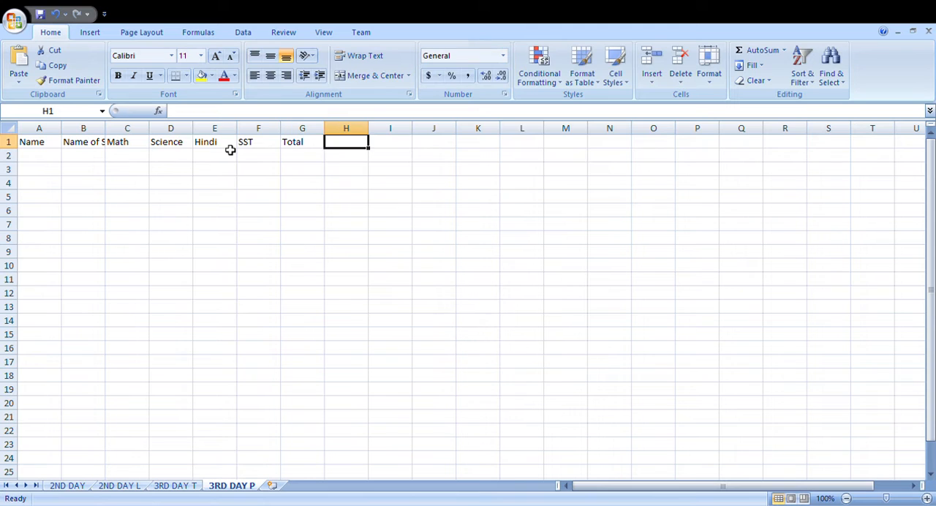
{"action": "type", "text": "Passo"}
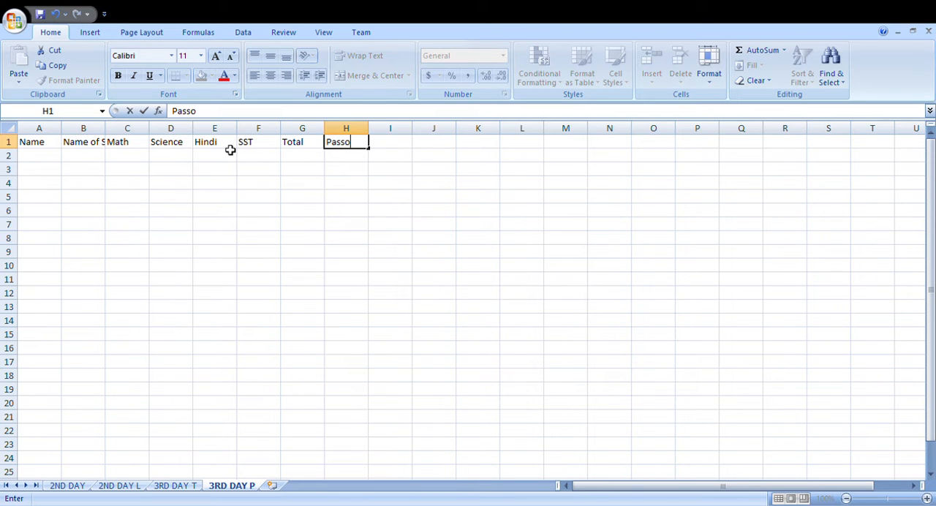
{"action": "key", "text": "BackSpace"}
{"action": "type", "text": "orFail"}
{"action": "key", "text": "Tab"}
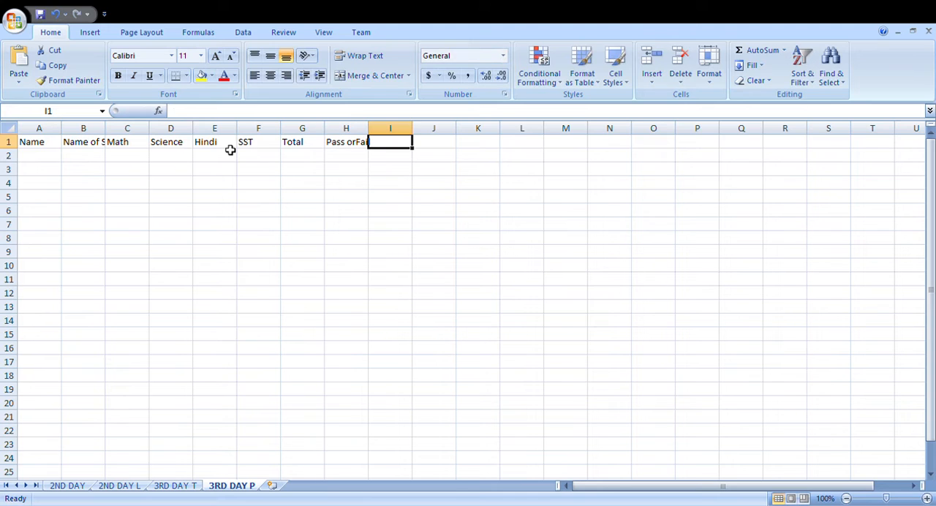
Step: Delete the redundant Name column and fit the Name of Student column's width to its header
{"action": "left_click", "coordinate": [34, 158]}
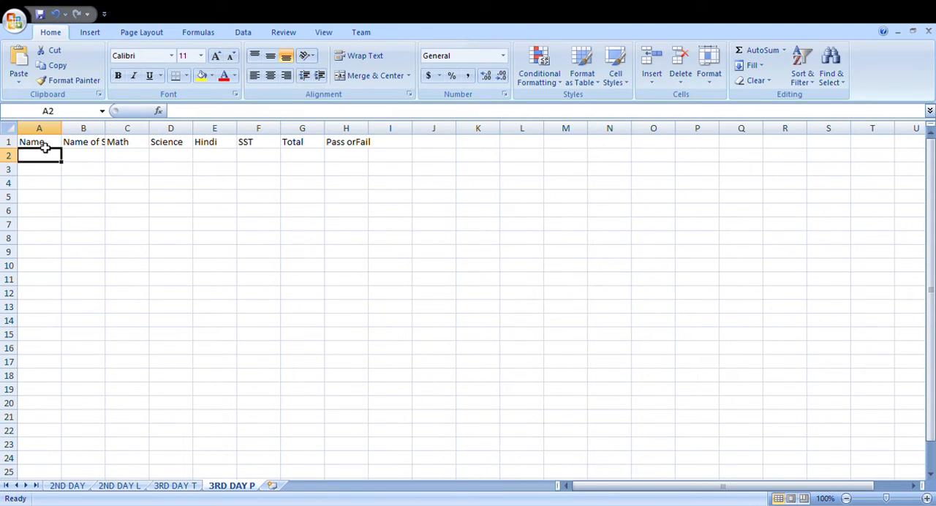
{"action": "left_click", "coordinate": [40, 129]}
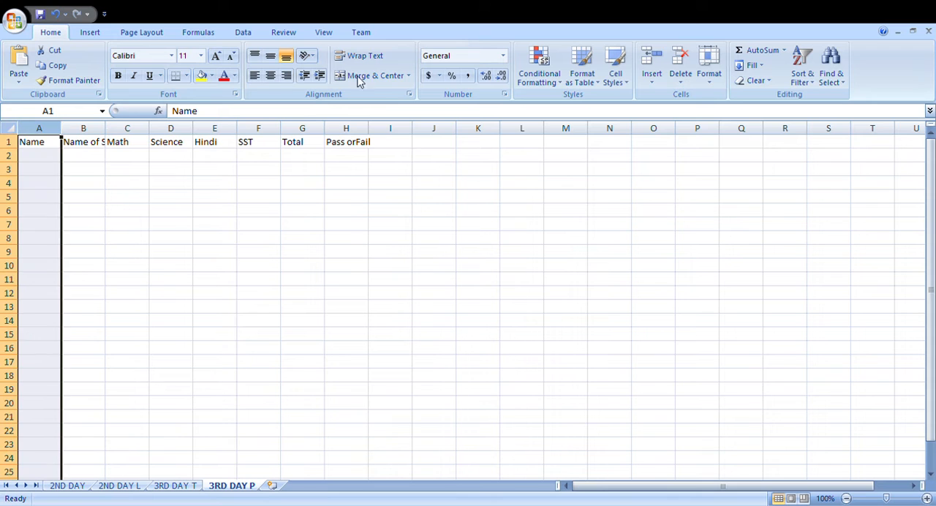
{"action": "left_click", "coordinate": [681, 63]}
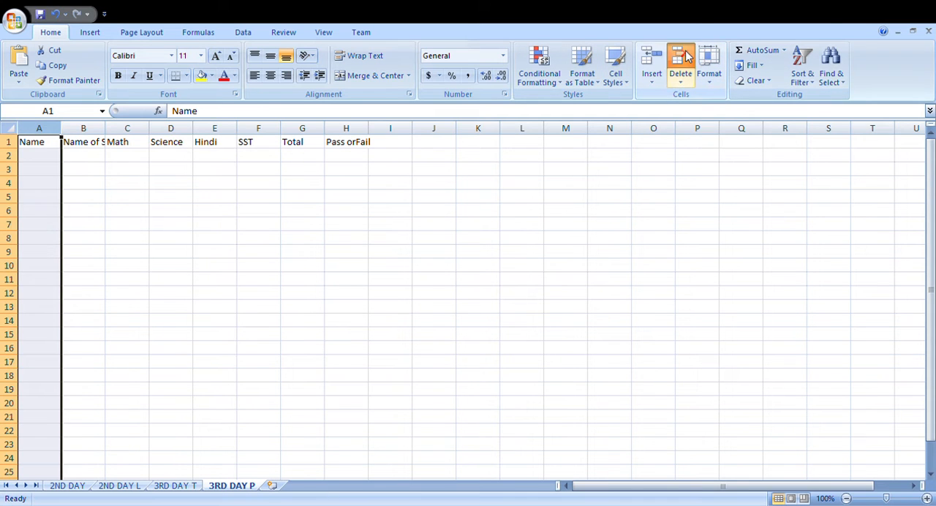
{"action": "double_click", "coordinate": [61, 130]}
{"action": "left_click", "coordinate": [64, 158]}
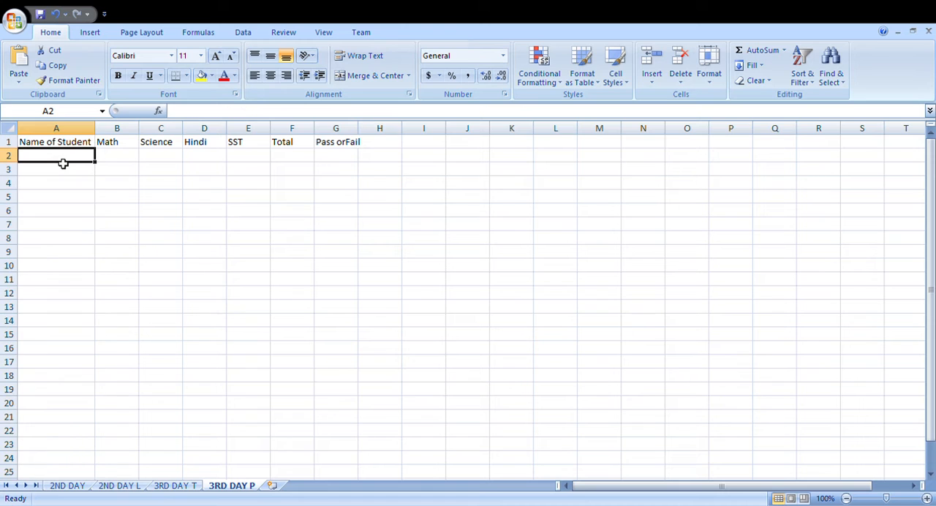
Step: Enter the student's name in A2 with the marks Math 80, Science 40, Hindi 45 and SST 67
{"action": "type", "text": "s"}
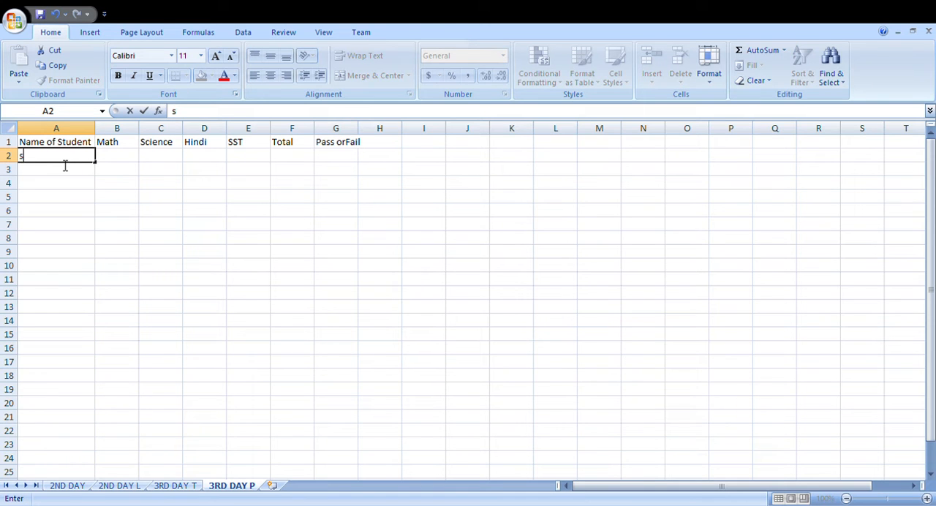
{"action": "type", "text": "onu"}
{"action": "key", "text": "Tab"}
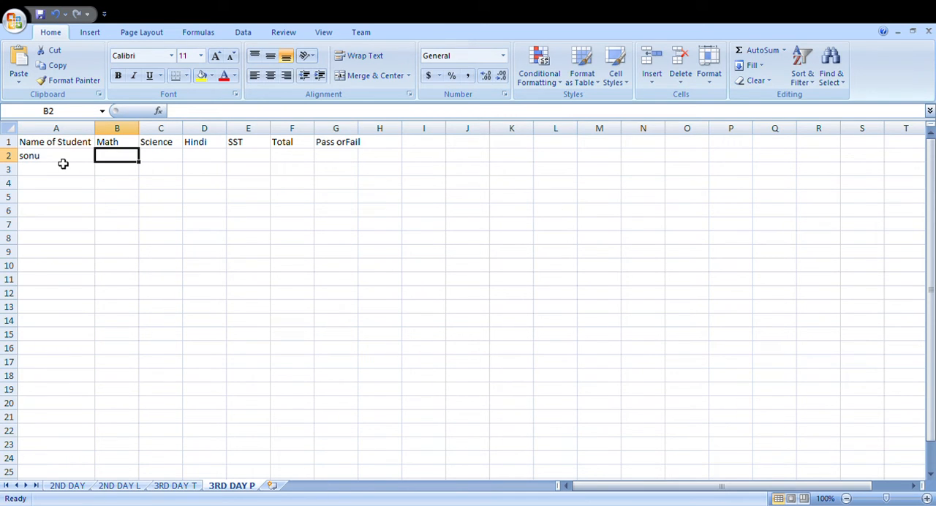
{"action": "type", "text": "80"}
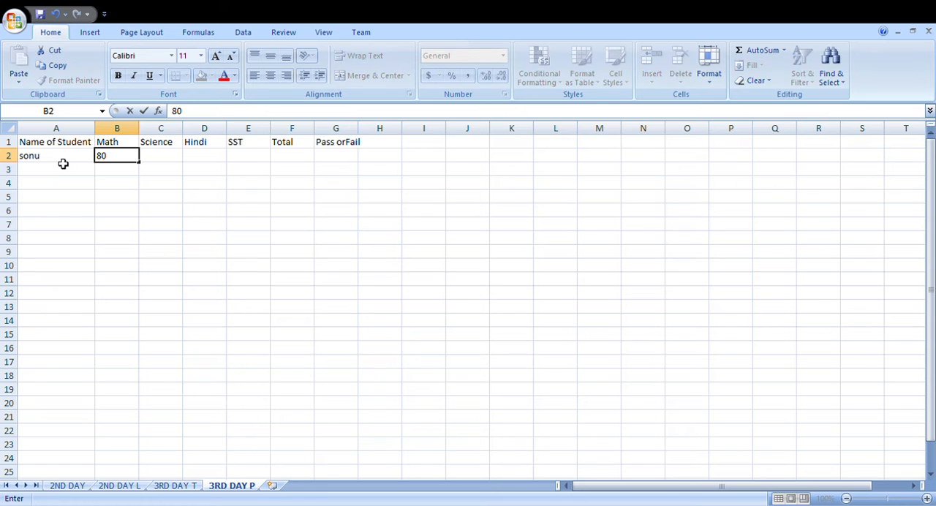
{"action": "key", "text": "Tab"}
{"action": "type", "text": "40"}
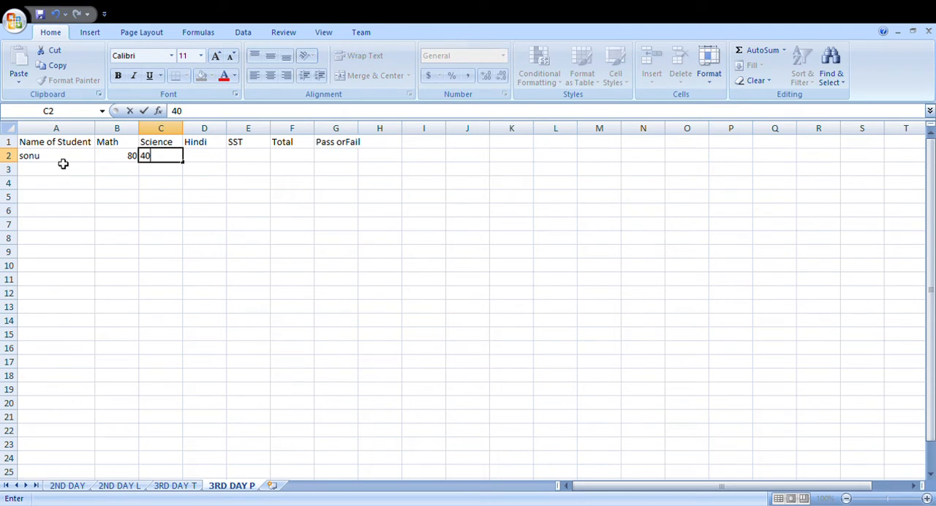
{"action": "key", "text": "Tab"}
{"action": "type", "text": "45"}
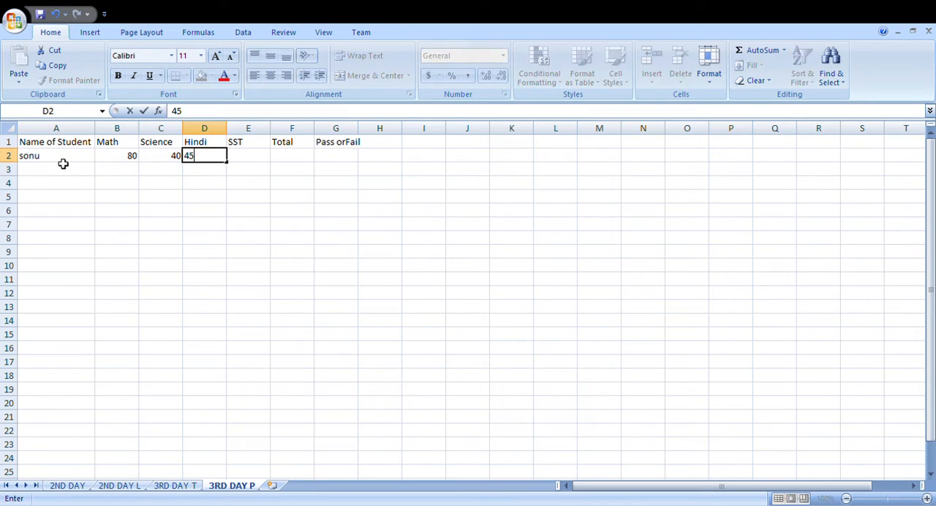
{"action": "key", "text": "Tab"}
{"action": "type", "text": "67"}
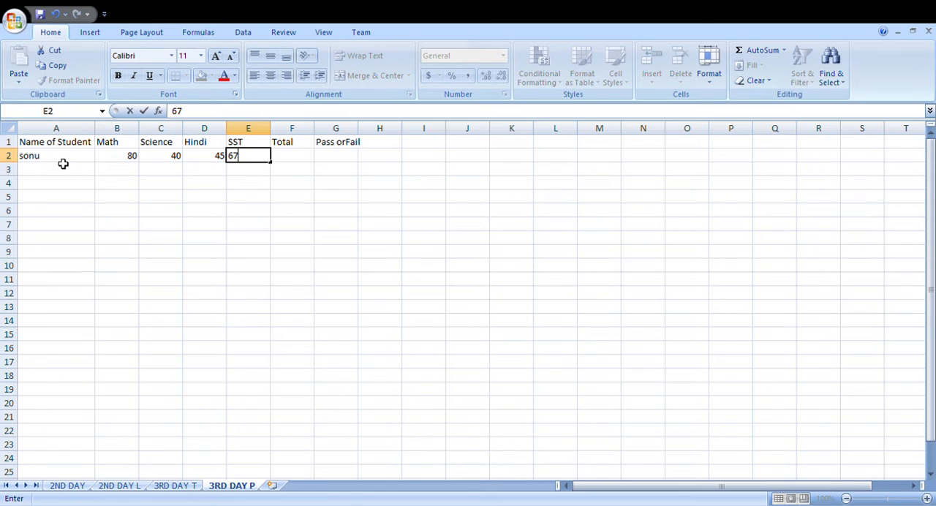
{"action": "key", "text": "Tab"}
Step: Enter a SUM formula in the Total cell F2 that adds the marks in B2:E2
{"action": "type", "text": "="}
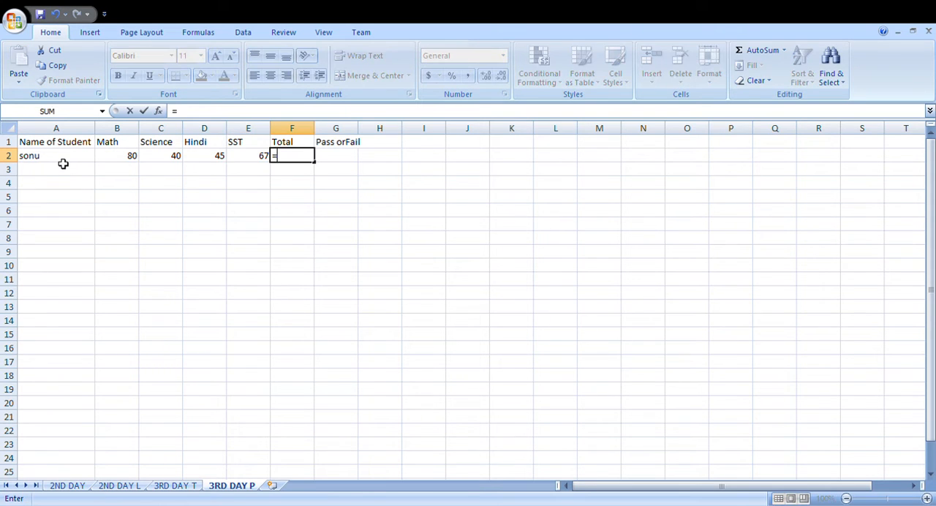
{"action": "type", "text": "sum("}
{"action": "left_click_drag", "start_coordinate": [97, 156], "coordinate": [270, 160]}
{"action": "type", "text": ")"}
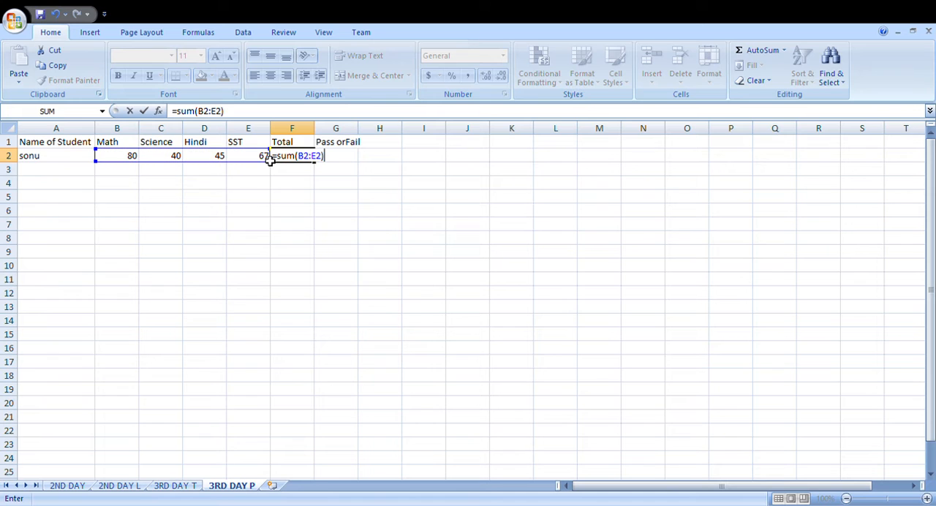
{"action": "key", "text": "Return"}
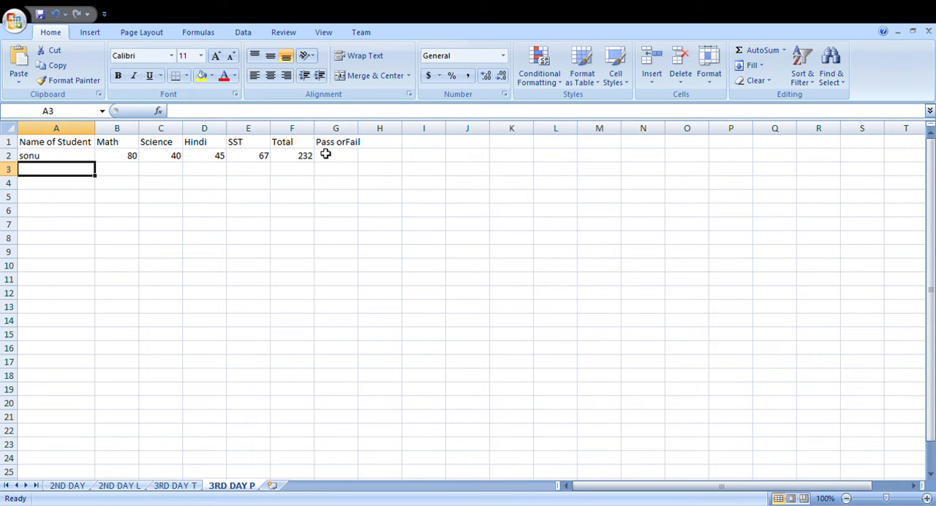
Step: Merge and center cells B11:E11 and enter the heading conditon in the merged cell
{"action": "left_click_drag", "start_coordinate": [125, 282], "coordinate": [263, 287]}
{"action": "left_click", "coordinate": [375, 76]}
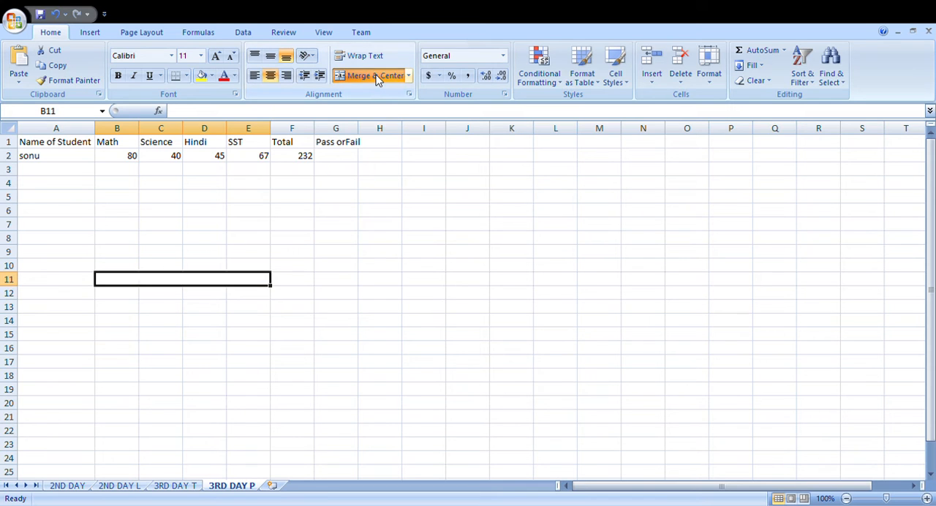
{"action": "type", "text": "conditon"}
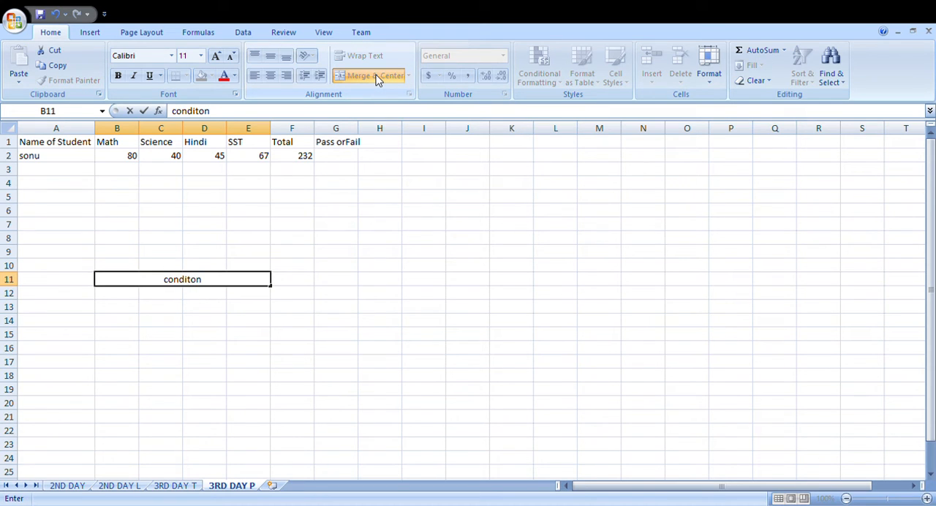
{"action": "key", "text": "Return"}
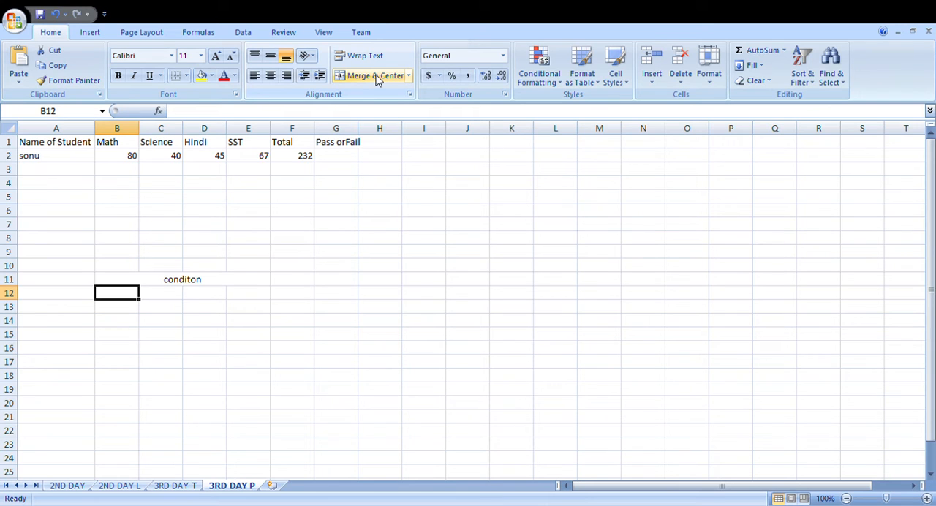
Step: Enter the condition text MATH ,SCIENCE,SST,HIDNID>40 in B12 and make the conditon heading above it bold
{"action": "type", "text": "M"}
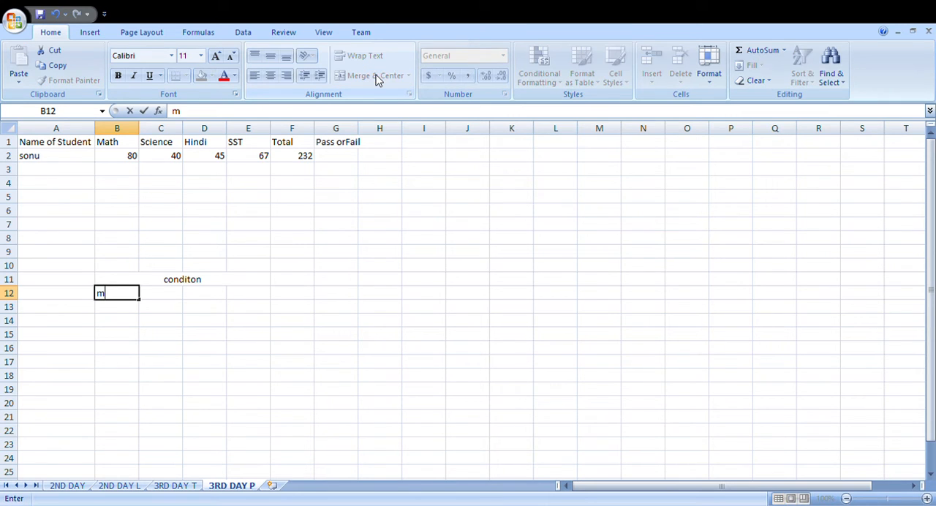
{"action": "key", "text": "BackSpace"}
{"action": "type", "text": "MATH"}
{"action": "type", "text": " >"}
{"action": "type", "text": "2"}
{"action": "key", "text": "BackSpace"}
{"action": "type", "text": "40"}
{"action": "key", "text": "BackSpace"}
{"action": "key", "text": "BackSpace"}
{"action": "key", "text": "BackSpace"}
{"action": "type", "text": ",SCIE"}
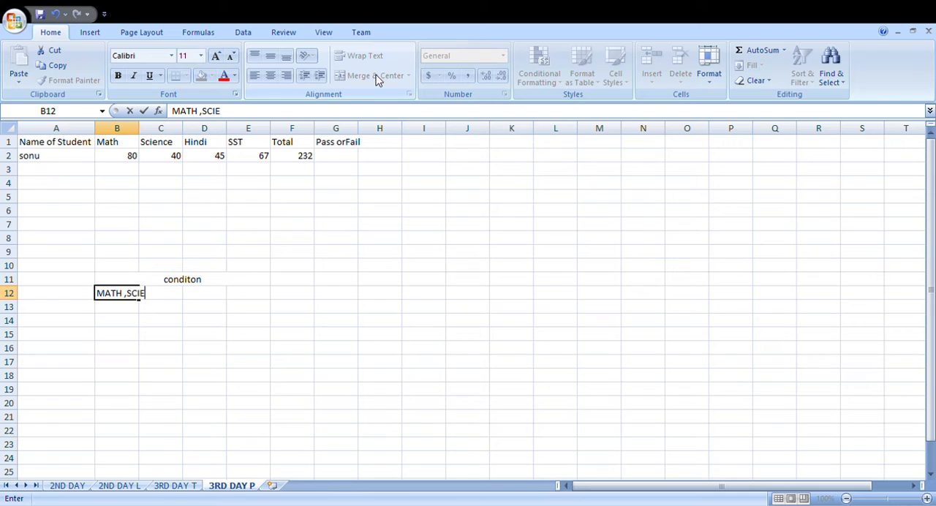
{"action": "key", "text": "BackSpace"}
{"action": "key", "text": "BackSpace"}
{"action": "key", "text": "BackSpace"}
{"action": "type", "text": "CINE"}
{"action": "key", "text": "BackSpace"}
{"action": "key", "text": "BackSpace"}
{"action": "type", "text": "ENCE SST"}
{"action": "key", "text": "BackSpace"}
{"action": "key", "text": "BackSpace"}
{"action": "key", "text": "BackSpace"}
{"action": "key", "text": "BackSpace"}
{"action": "type", "text": ",SST,"}
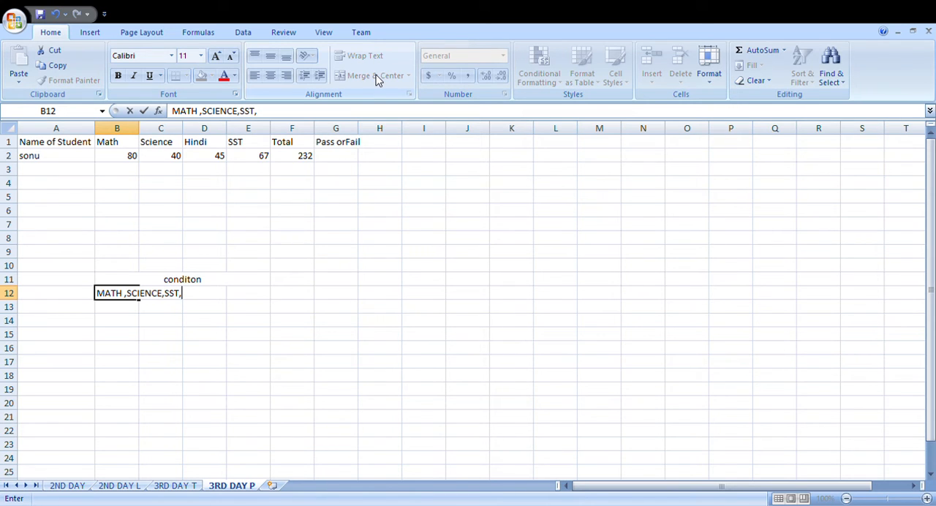
{"action": "type", "text": "HIDNID>40"}
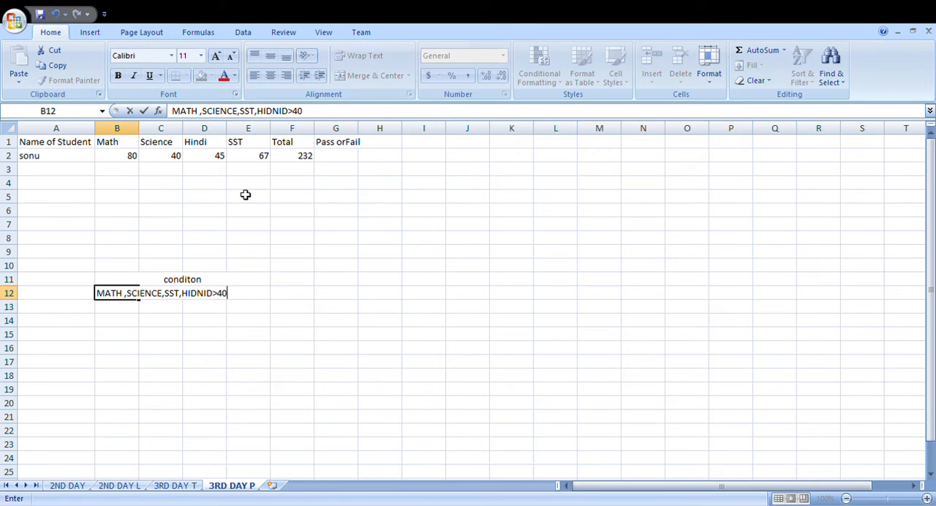
{"action": "key", "text": "Return"}
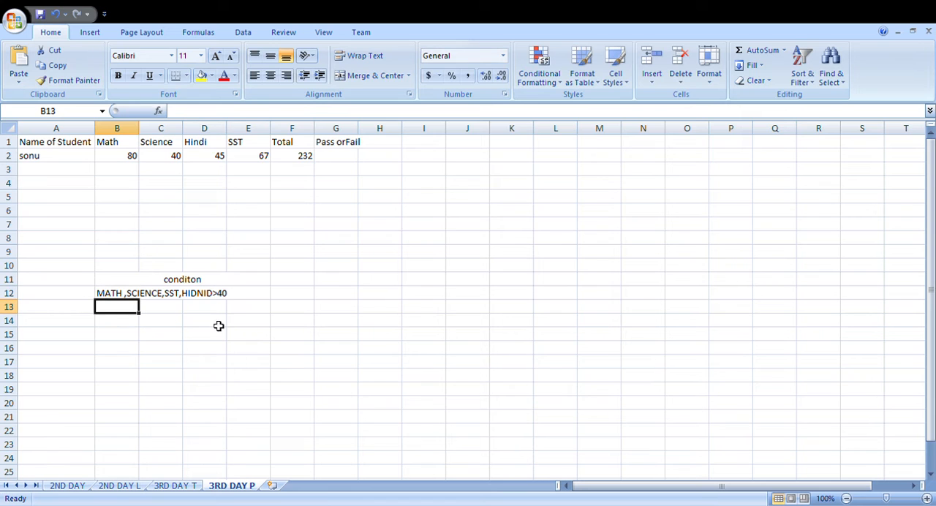
{"action": "left_click", "coordinate": [176, 281]}
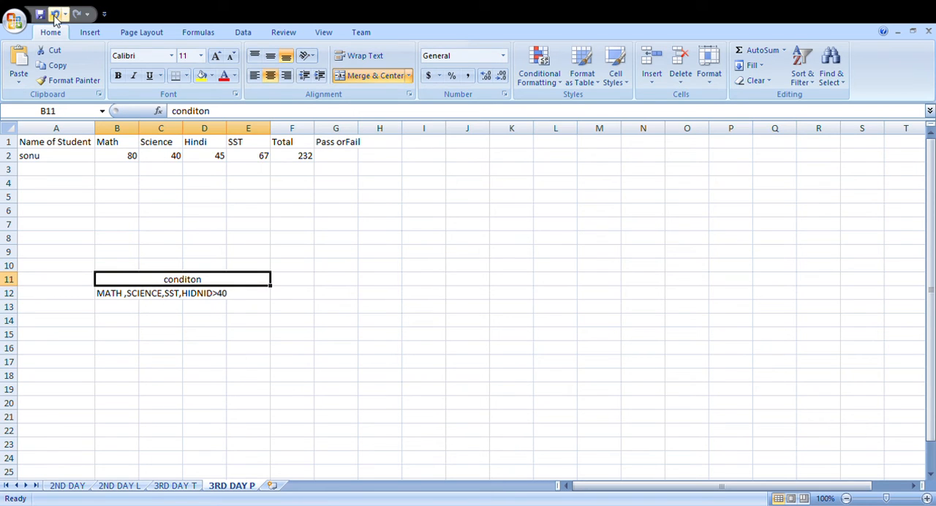
{"action": "left_click", "coordinate": [118, 77]}
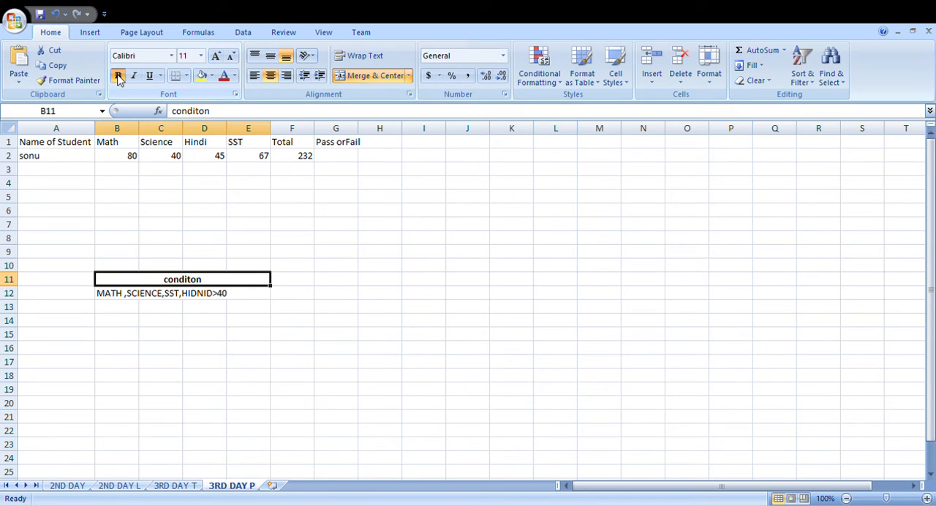
Step: Start an IF formula in G2 with a nested AND test whose first condition is B2>=40
{"action": "left_click", "coordinate": [354, 159]}
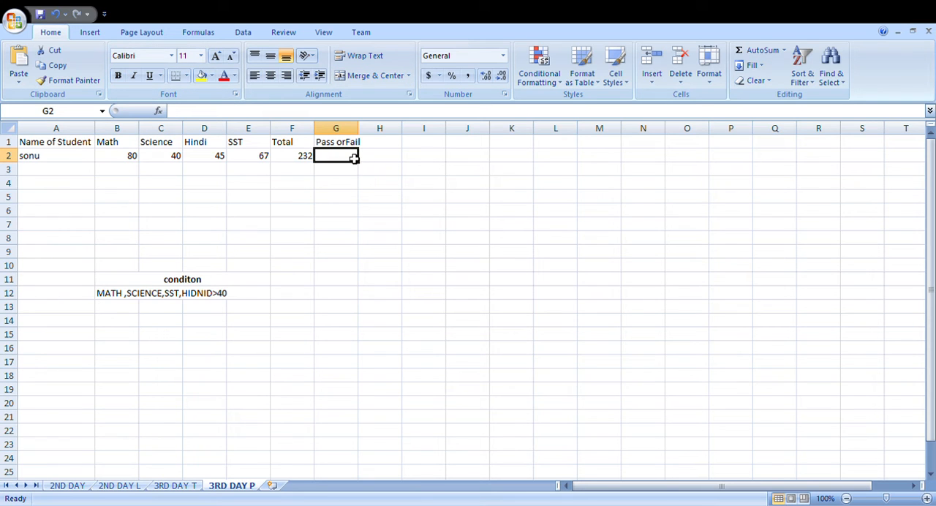
{"action": "type", "text": "=IF"}
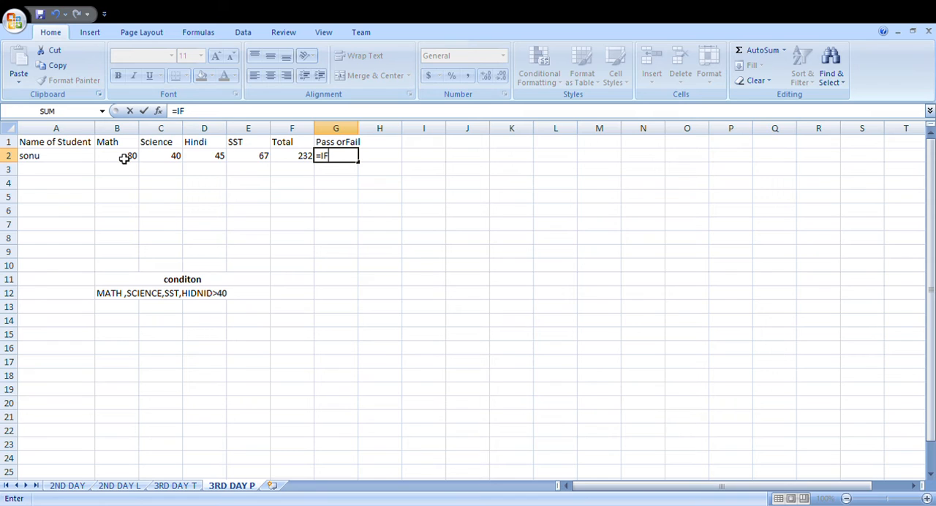
{"action": "type", "text": "(and("}
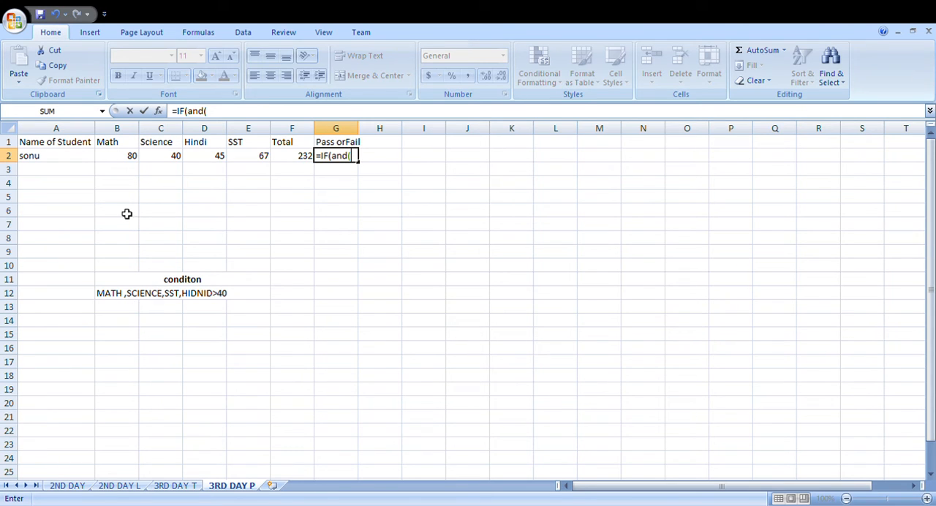
{"action": "left_click", "coordinate": [127, 162]}
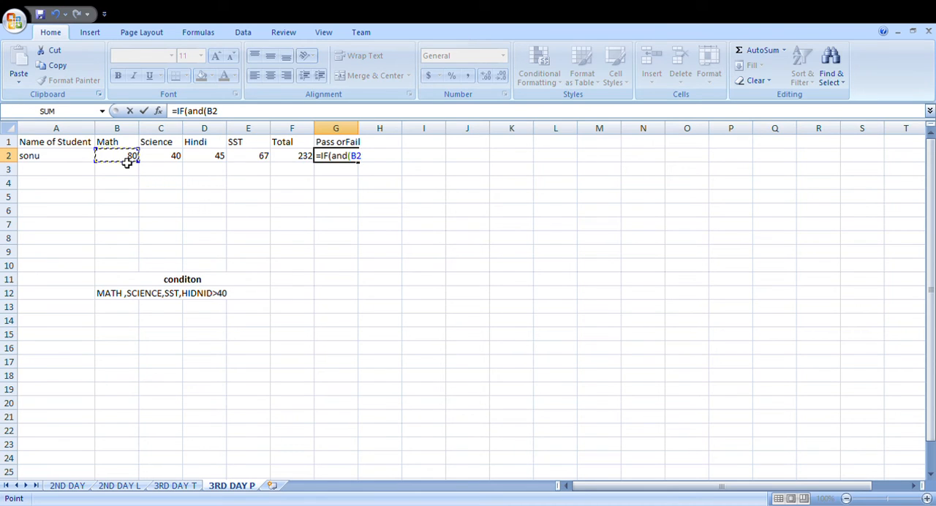
{"action": "type", "text": ">40"}
{"action": "key", "text": "BackSpace"}
{"action": "key", "text": "BackSpace"}
{"action": "type", "text": "-"}
{"action": "key", "text": "BackSpace"}
{"action": "type", "text": "="}
{"action": "type", "text": "0"}
{"action": "key", "text": "BackSpace"}
{"action": "type", "text": "40,"}
Step: Add the conditions C2>=40, D2>=40 and E2>=40 to the AND test in the G2 formula
{"action": "left_click", "coordinate": [158, 158]}
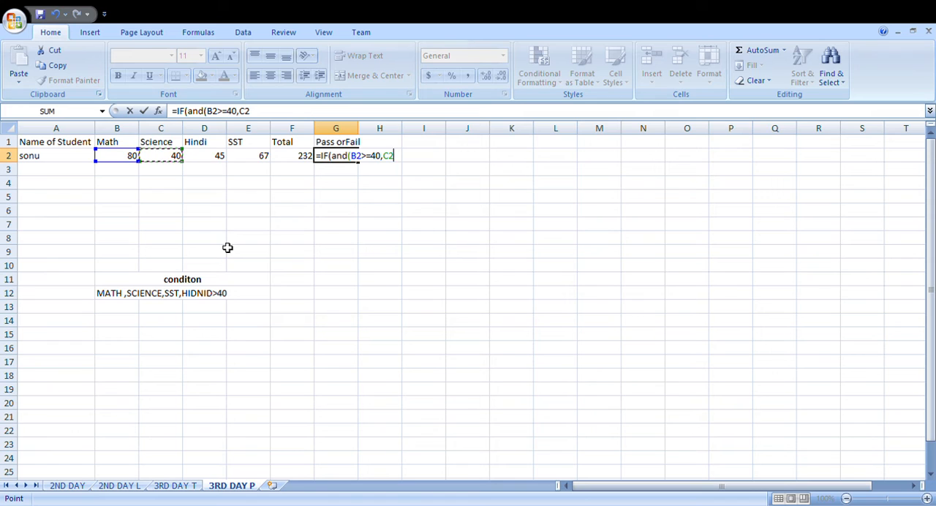
{"action": "type", "text": ">=40,"}
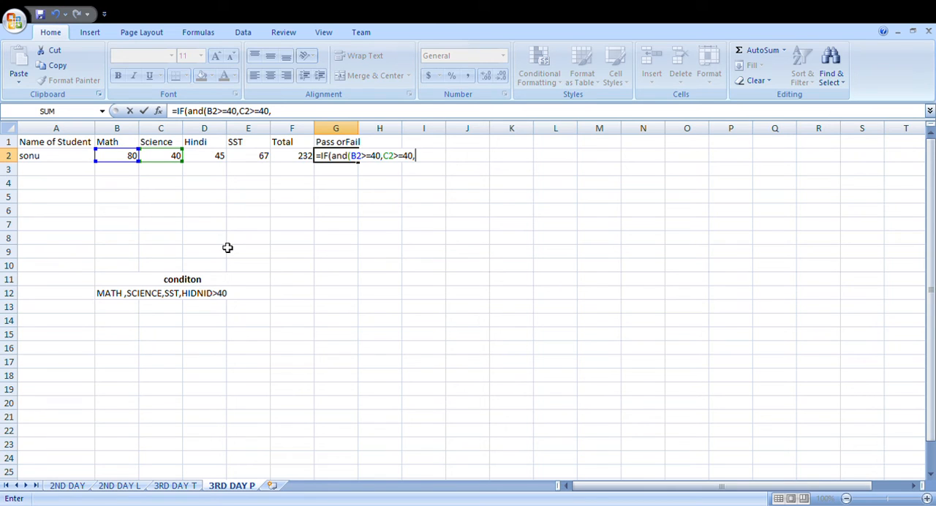
{"action": "left_click", "coordinate": [215, 158]}
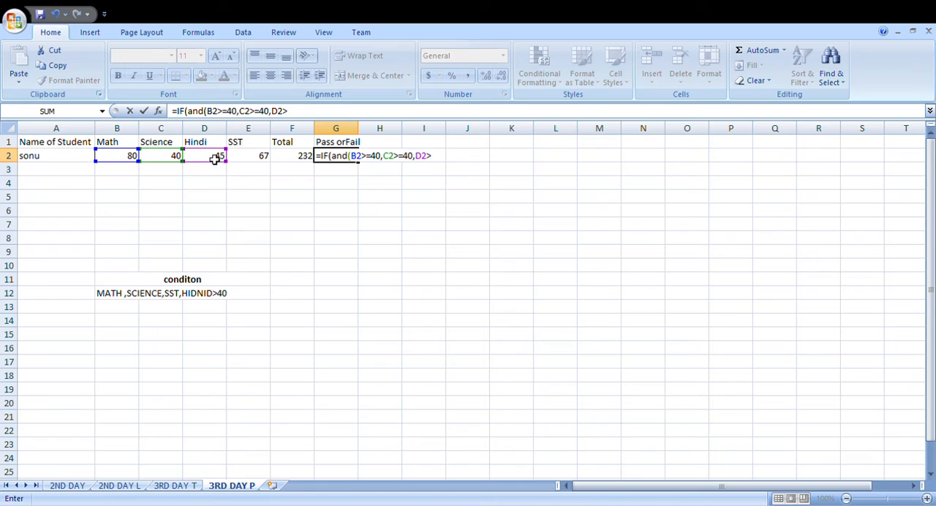
{"action": "type", "text": "40,"}
{"action": "left_click", "coordinate": [248, 158]}
{"action": "type", "text": ">"}
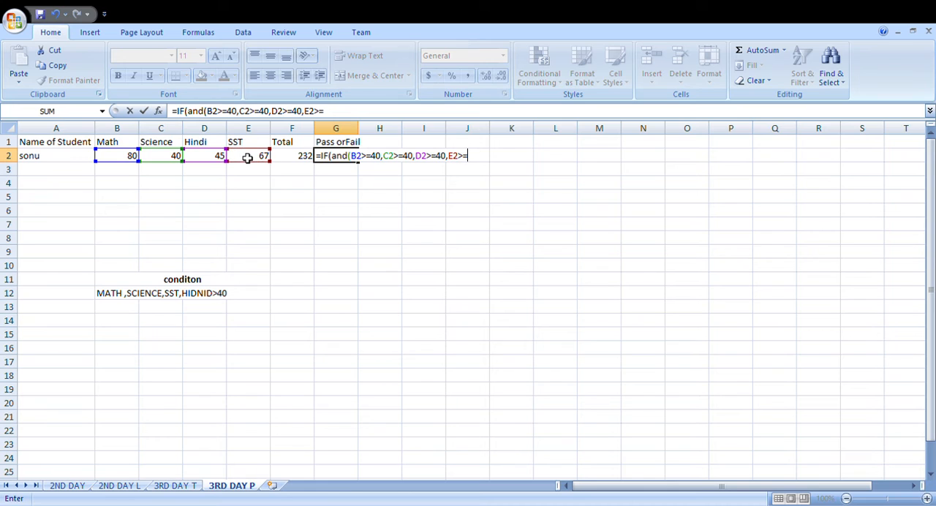
{"action": "type", "text": "=40"}
Step: Complete the IF formula in G2 so it returns "Pass" when the AND test is true and "Fail" otherwise
{"action": "left_click_drag", "start_coordinate": [351, 162], "coordinate": [380, 162]}
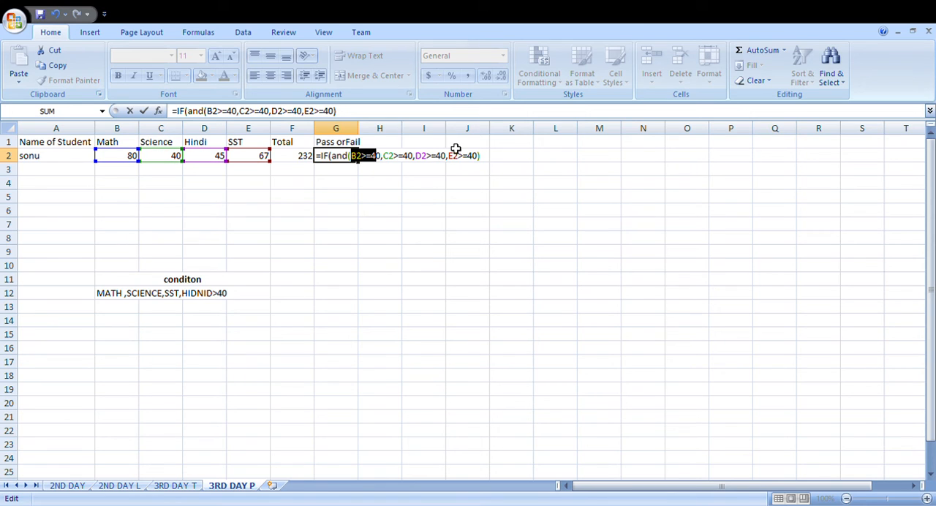
{"action": "left_click", "coordinate": [487, 164]}
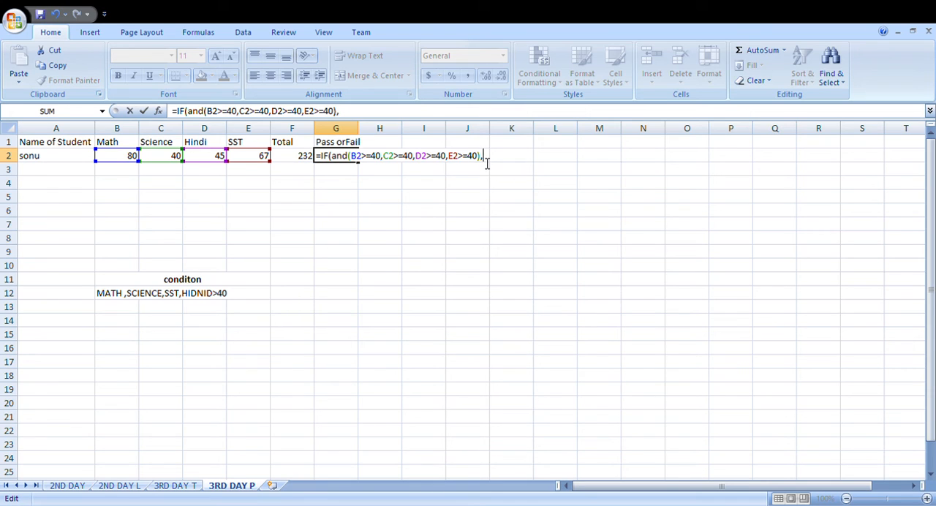
{"action": "type", "text": "Pass"}
{"action": "type", "text": "\",\"Fa"}
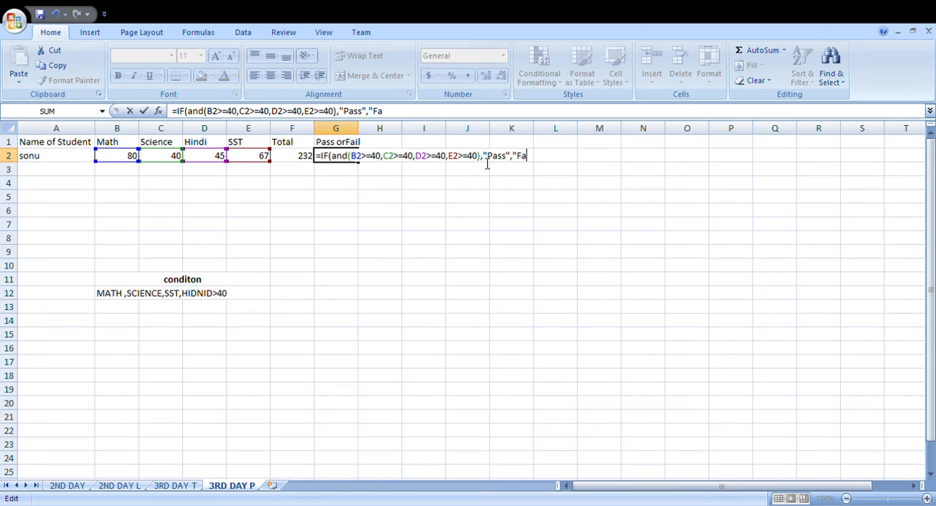
{"action": "type", "text": "io"}
{"action": "key", "text": "BackSpace"}
{"action": "key", "text": "Return"}
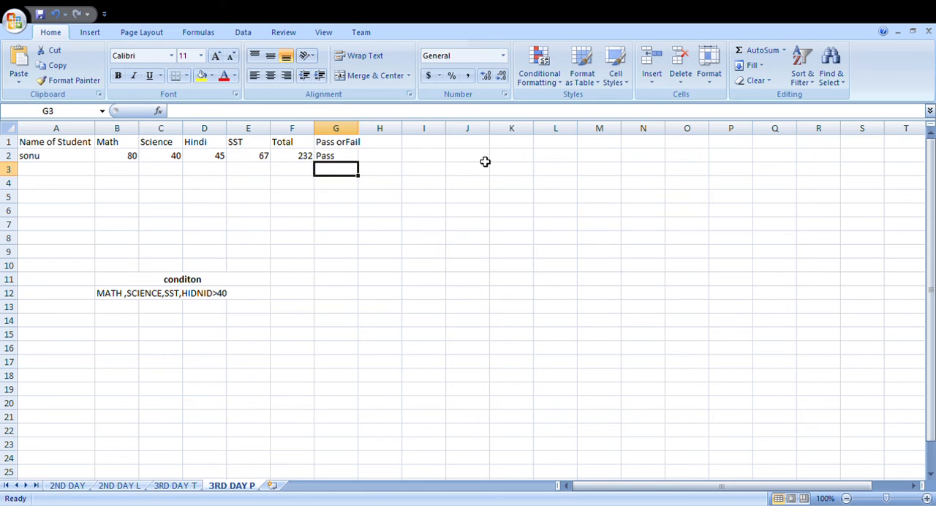
Step: Test the Pass or Fail formula by changing the Math mark in B2 to 39
{"action": "left_click", "coordinate": [138, 158]}
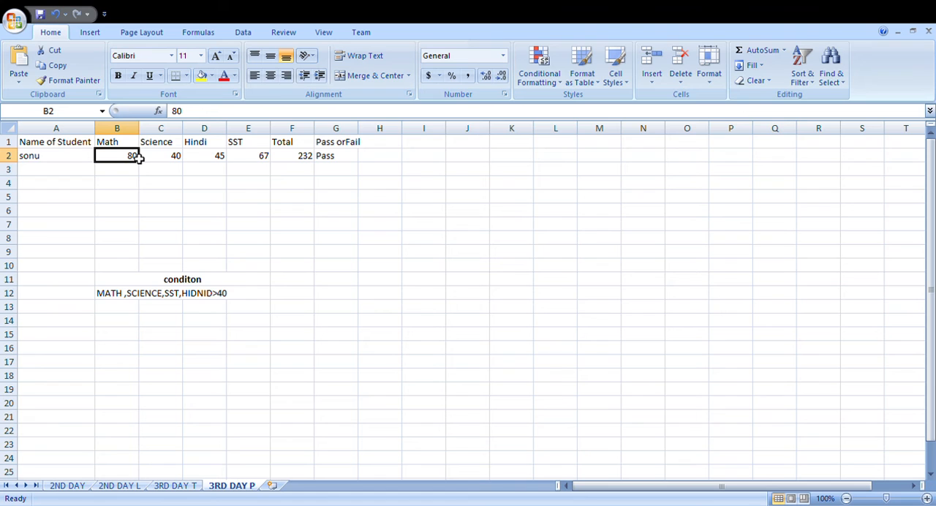
{"action": "type", "text": "39"}
{"action": "key", "text": "Return"}
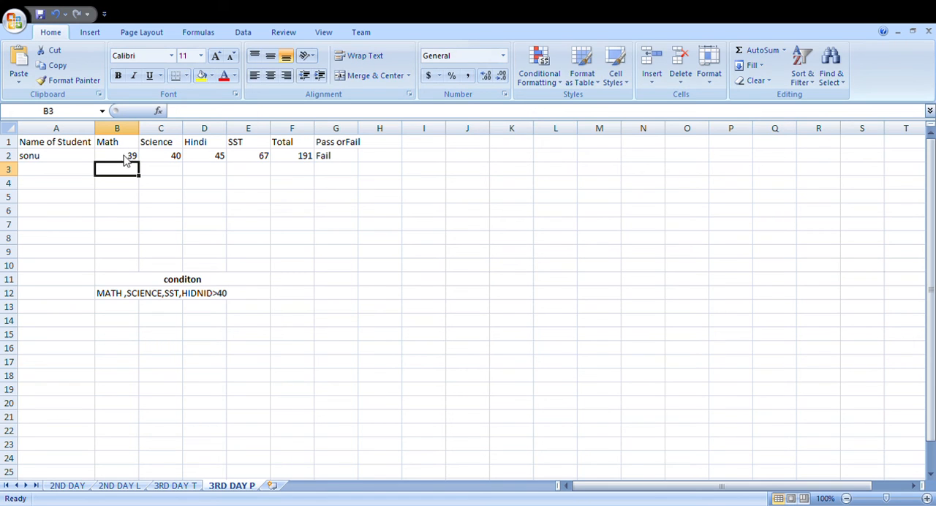
Step: Set the student's Math mark in B2 to 40
{"action": "left_click", "coordinate": [128, 159]}
{"action": "type", "text": "40"}
{"action": "key", "text": "Return"}
Step: Test the Pass or Fail formula by changing the Science mark in C2 to 39
{"action": "left_click", "coordinate": [179, 156]}
{"action": "type", "text": "39"}
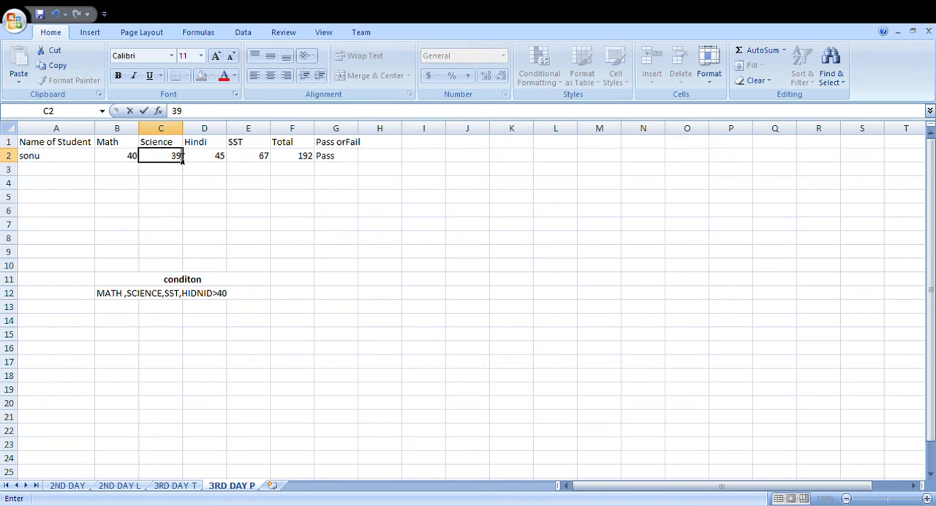
{"action": "key", "text": "Return"}
{"action": "type", "text": "40"}
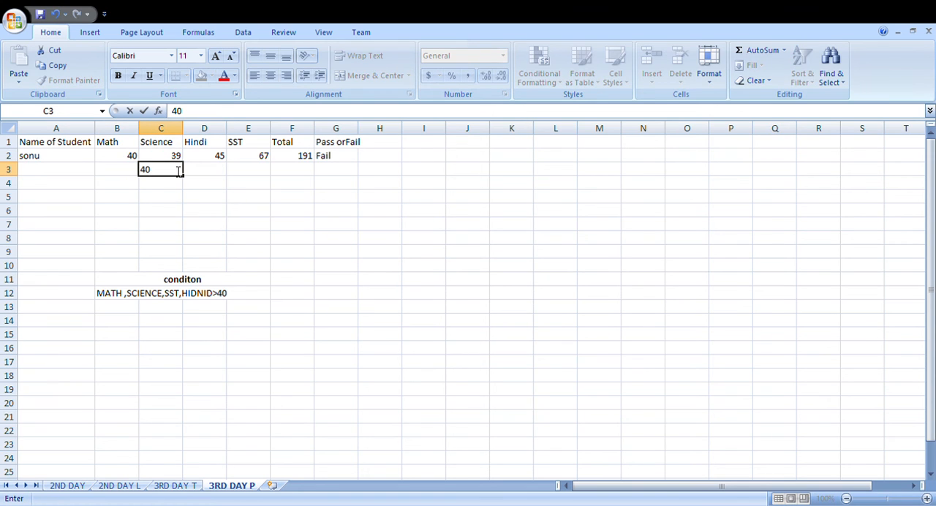
{"action": "key", "text": "BackSpace"}
{"action": "key", "text": "BackSpace"}
Step: Set the student's Science mark in C2 to 41
{"action": "left_click", "coordinate": [183, 157]}
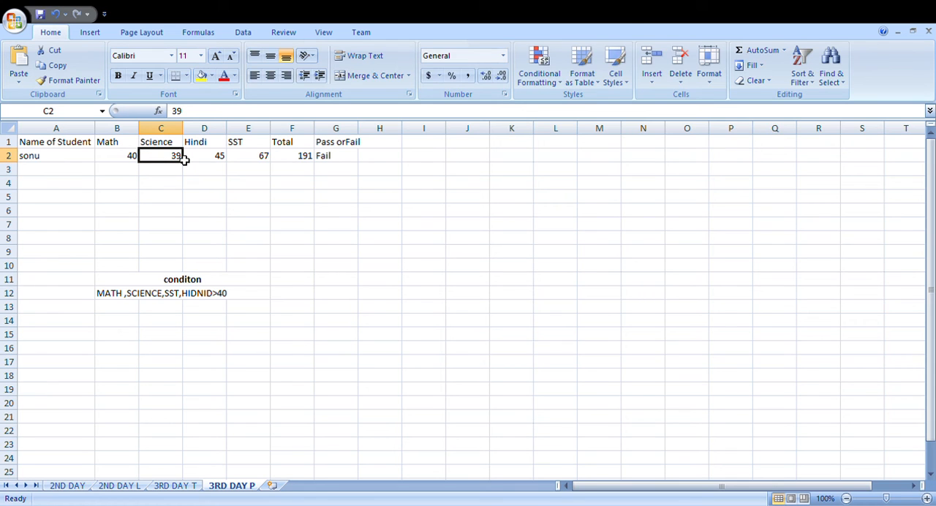
{"action": "type", "text": "41"}
{"action": "key", "text": "Return"}
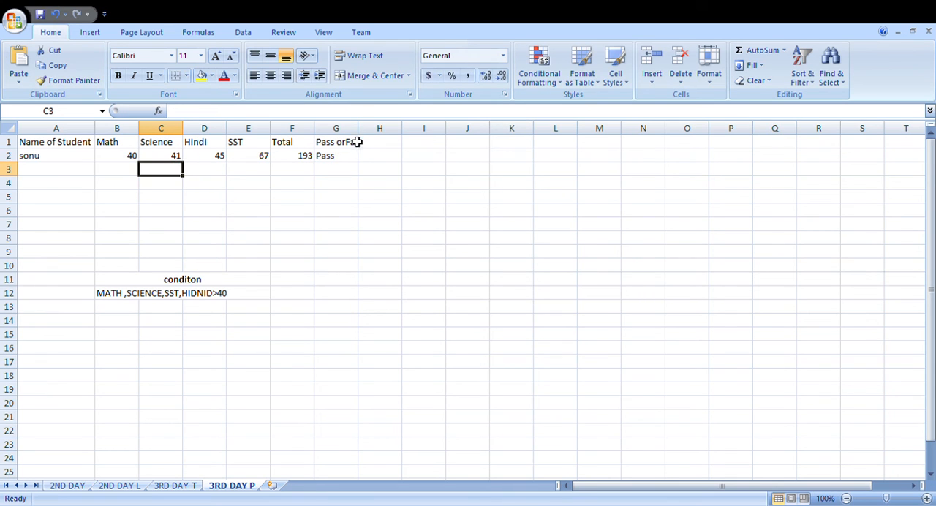
Step: Fit the width of column G to its Pass orFail header
{"action": "double_click", "coordinate": [359, 140]}
{"action": "left_click", "coordinate": [384, 159]}
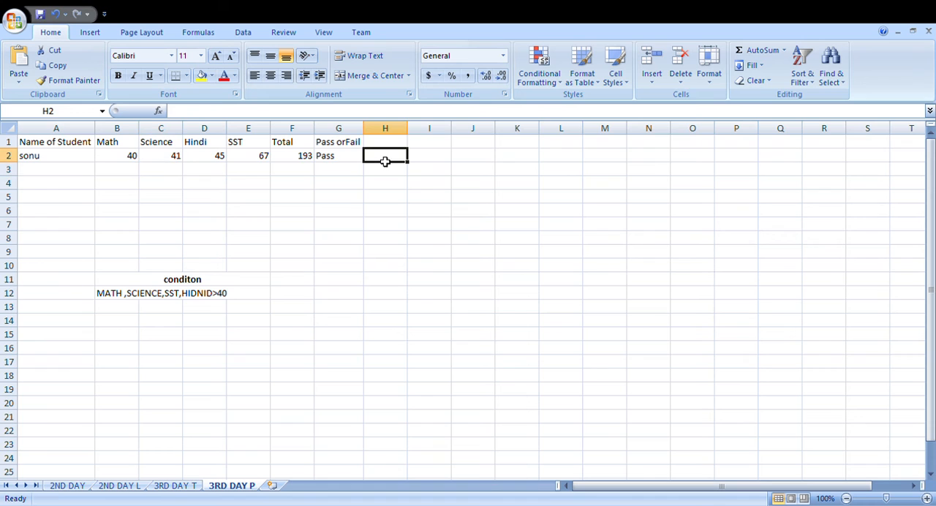
{"action": "left_click", "coordinate": [130, 163]}
{"action": "left_click_drag", "start_coordinate": [130, 163], "coordinate": [158, 161]}
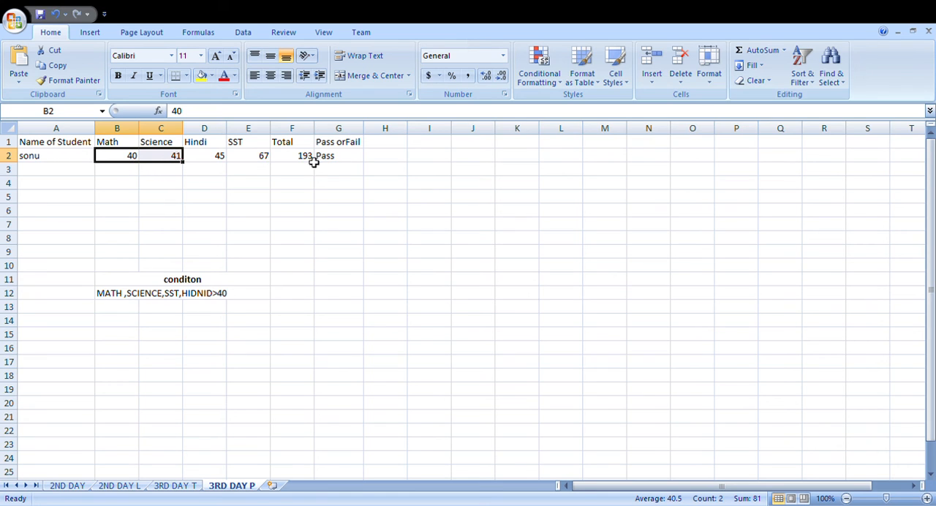
{"action": "double_click", "coordinate": [339, 160]}
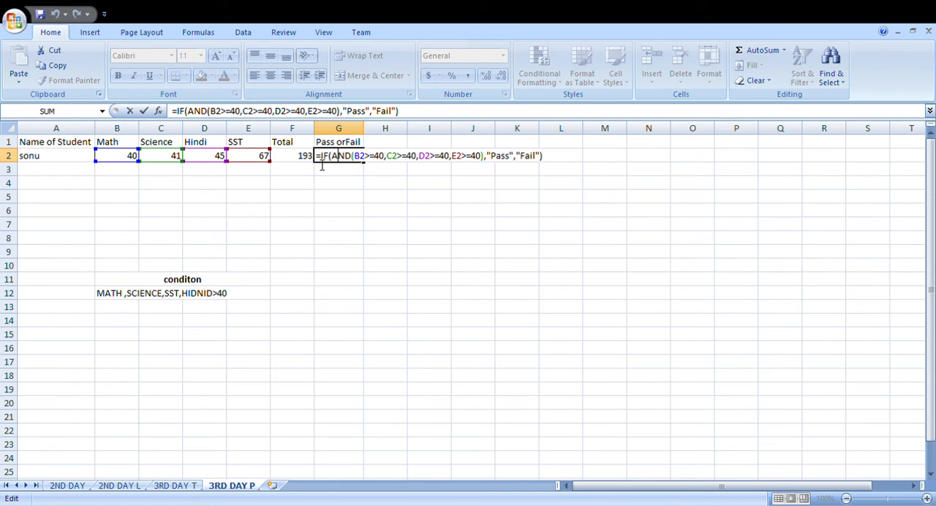
{"action": "left_click_drag", "start_coordinate": [554, 153], "coordinate": [560, 164]}
{"action": "key", "text": "ctrl+c"}
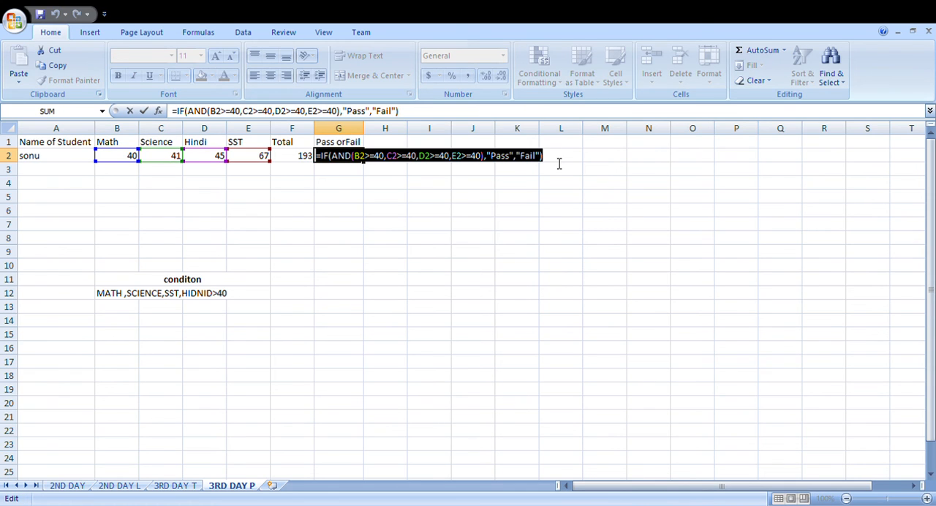
{"action": "type", "text": "="}
{"action": "left_click", "coordinate": [246, 292]}
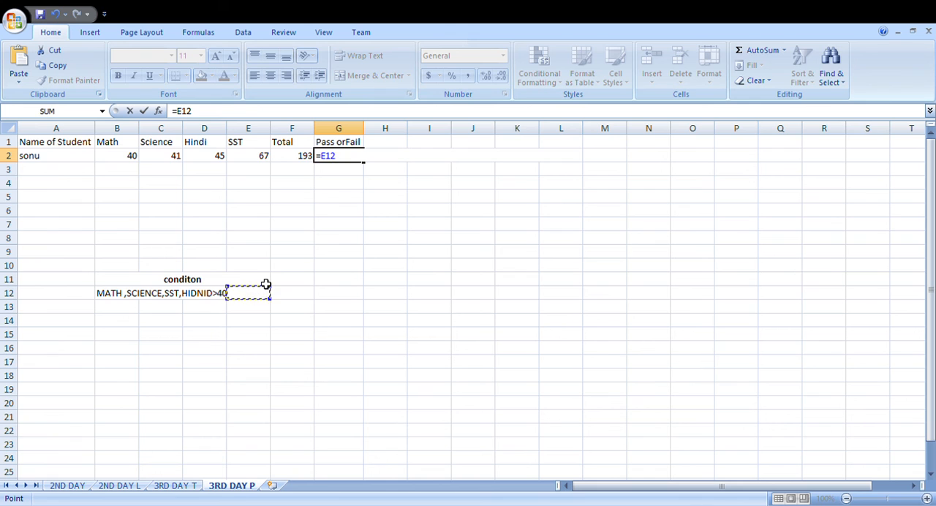
{"action": "key", "text": "Escape"}
Step: Paste a copy of the IF/AND Pass or Fail formula from G2 into cell H2
{"action": "left_click", "coordinate": [413, 157]}
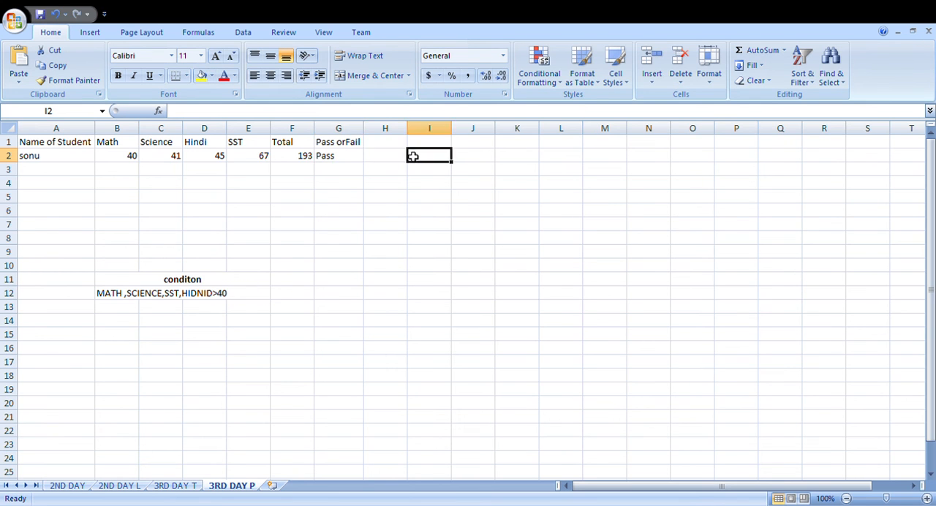
{"action": "left_click", "coordinate": [395, 156]}
{"action": "double_click", "coordinate": [398, 158]}
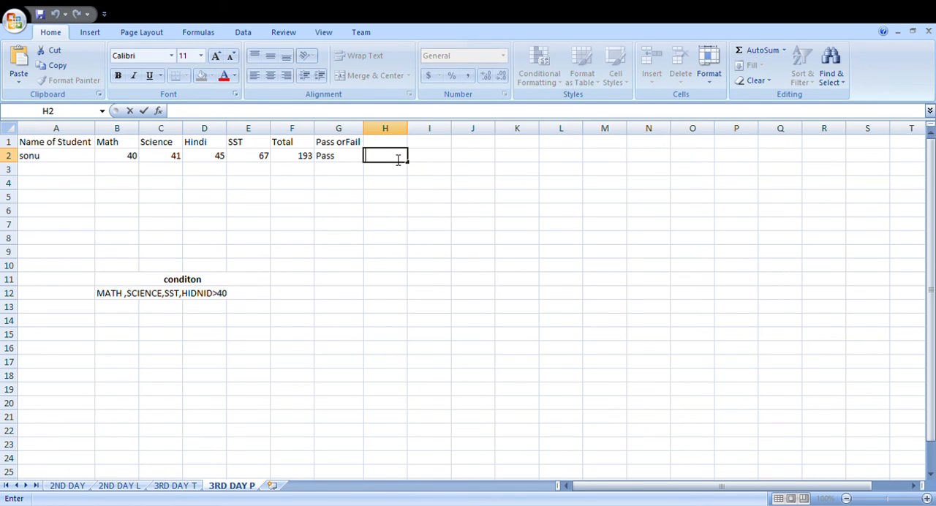
{"action": "key", "text": "ctrl+v"}
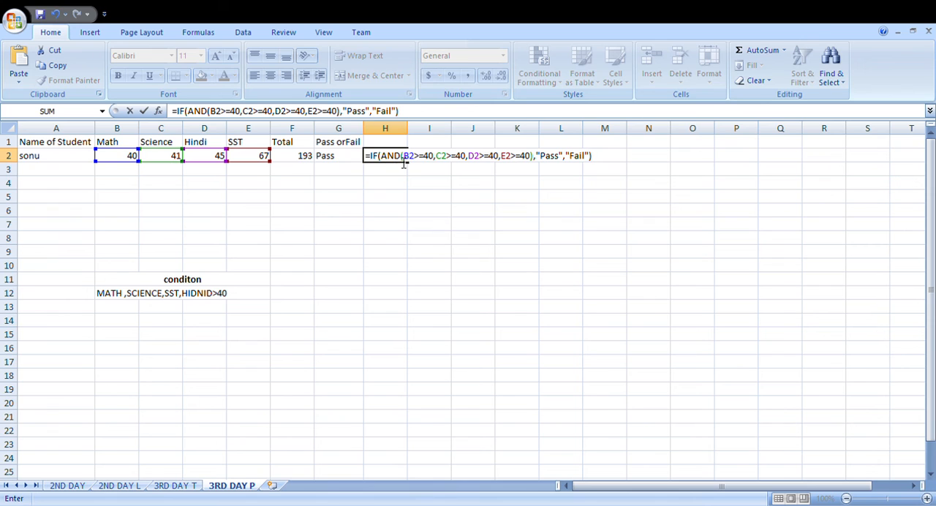
Step: Replace AND with OR in the H2 formula, giving =IF(OR(B2>=40,C2>=40,D2>=40,E2>=40),"Pass","Fail")
{"action": "left_click", "coordinate": [402, 159]}
{"action": "key", "text": "BackSpace"}
{"action": "key", "text": "BackSpace"}
{"action": "key", "text": "BackSpace"}
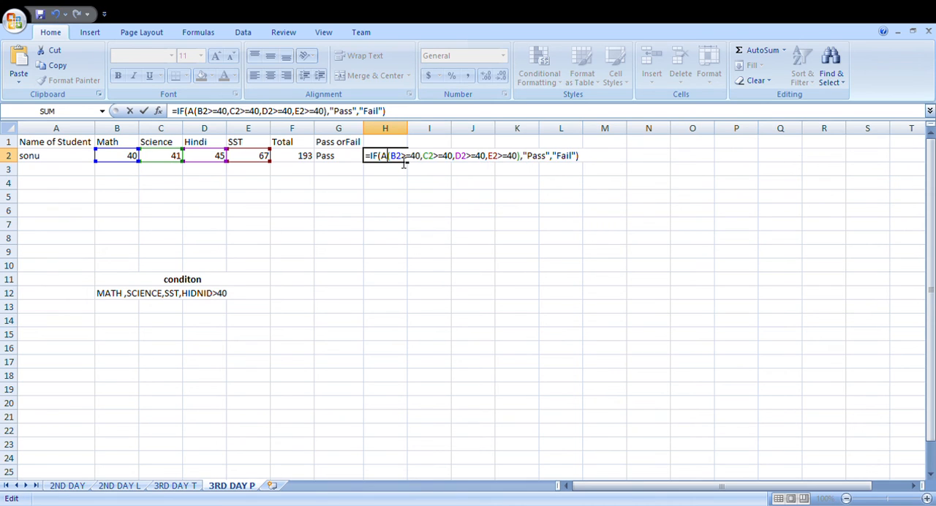
{"action": "type", "text": "or"}
{"action": "key", "text": "Return"}
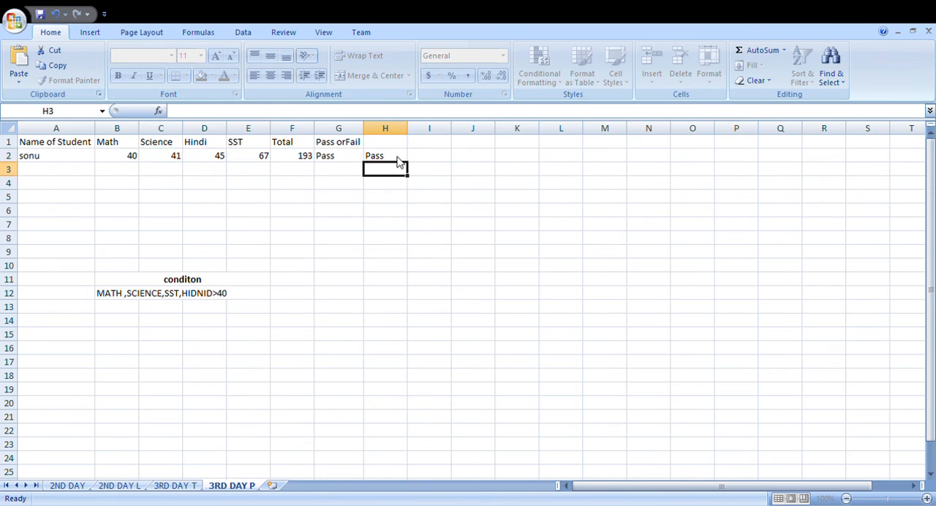
Step: Test the AND and OR formulas by changing the Math mark in B2 to 39 and reviewing the marks in B2:E2
{"action": "left_click", "coordinate": [104, 160]}
{"action": "type", "text": "39"}
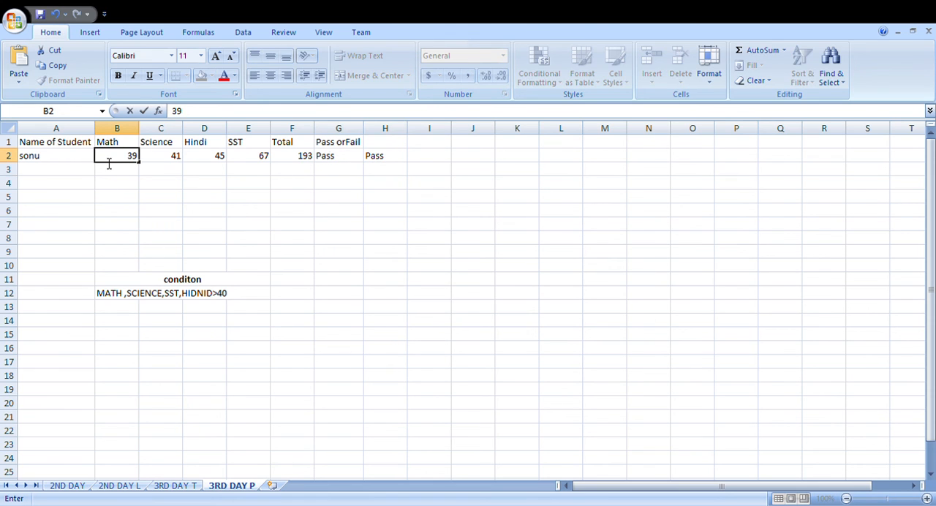
{"action": "key", "text": "Return"}
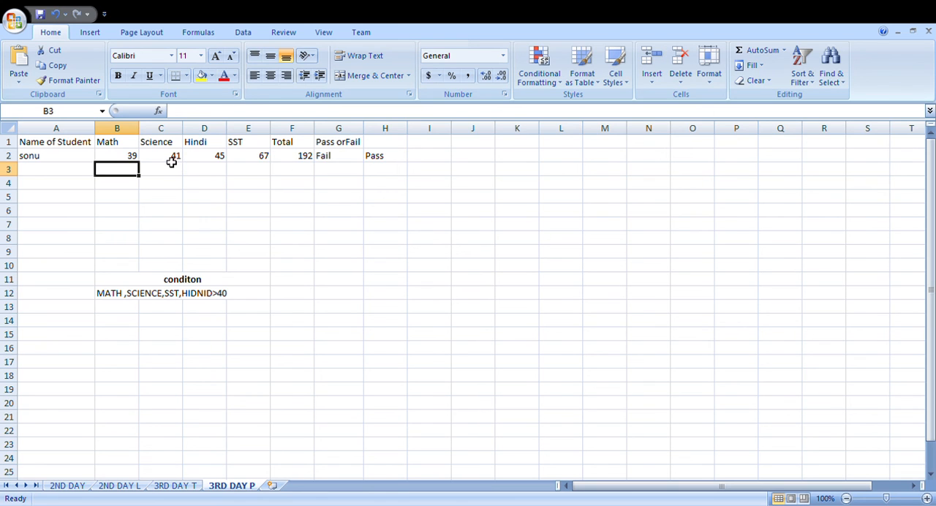
{"action": "left_click_drag", "start_coordinate": [171, 161], "coordinate": [263, 159]}
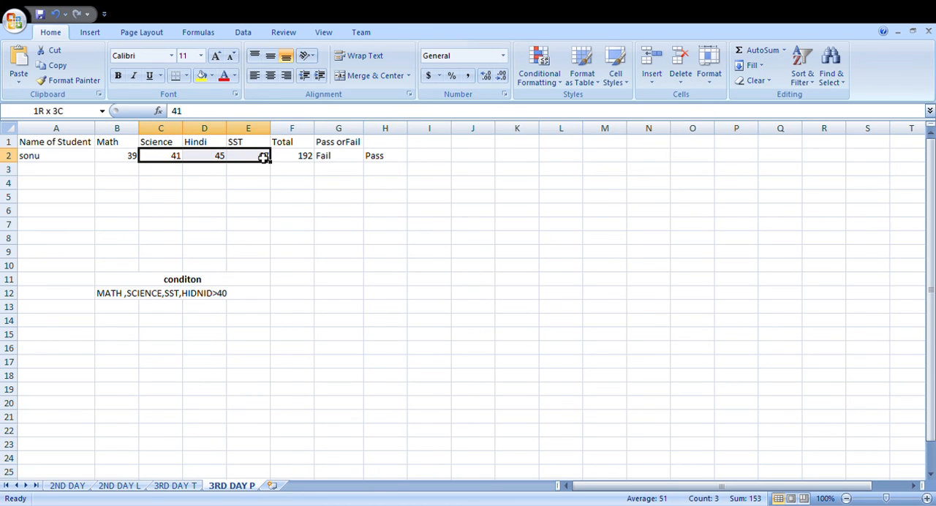
{"action": "left_click_drag", "start_coordinate": [169, 159], "coordinate": [246, 161]}
{"action": "left_click", "coordinate": [133, 161]}
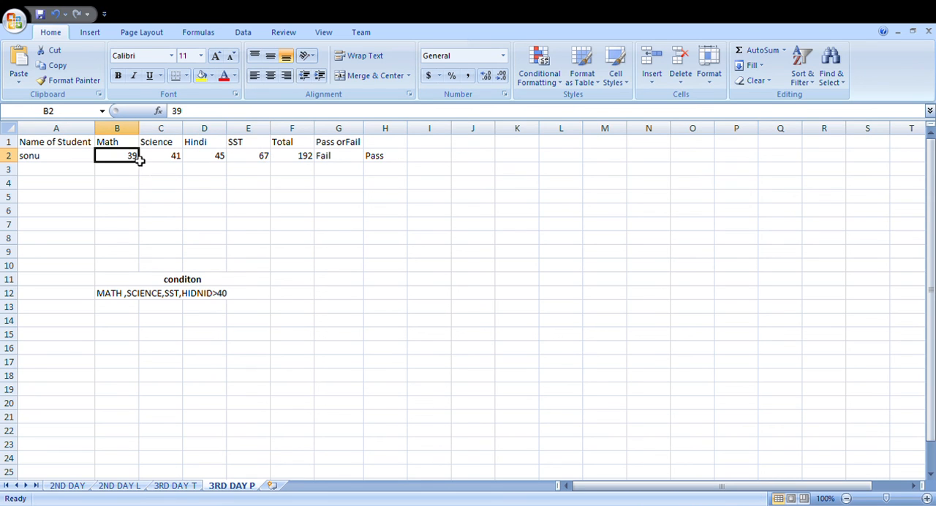
{"action": "left_click_drag", "start_coordinate": [236, 162], "coordinate": [121, 165]}
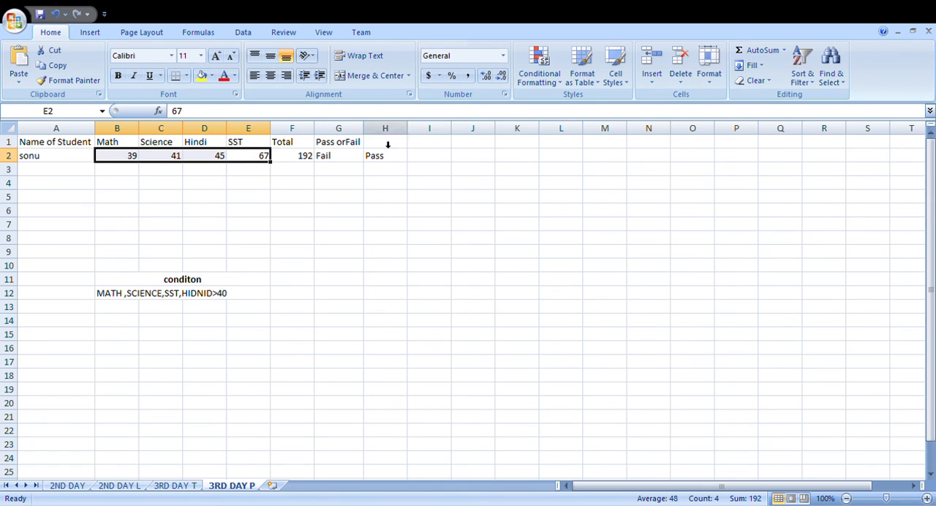
{"action": "left_click", "coordinate": [136, 156]}
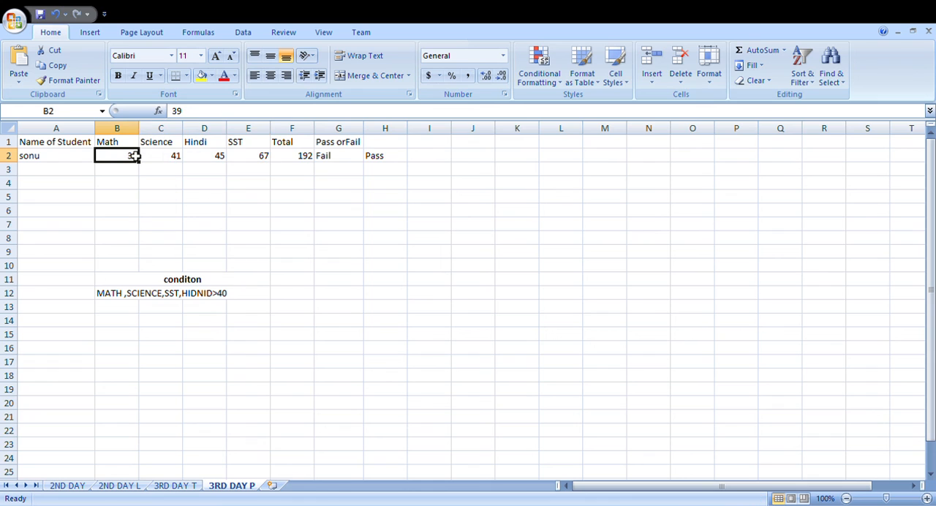
{"action": "left_click_drag", "start_coordinate": [136, 156], "coordinate": [246, 159]}
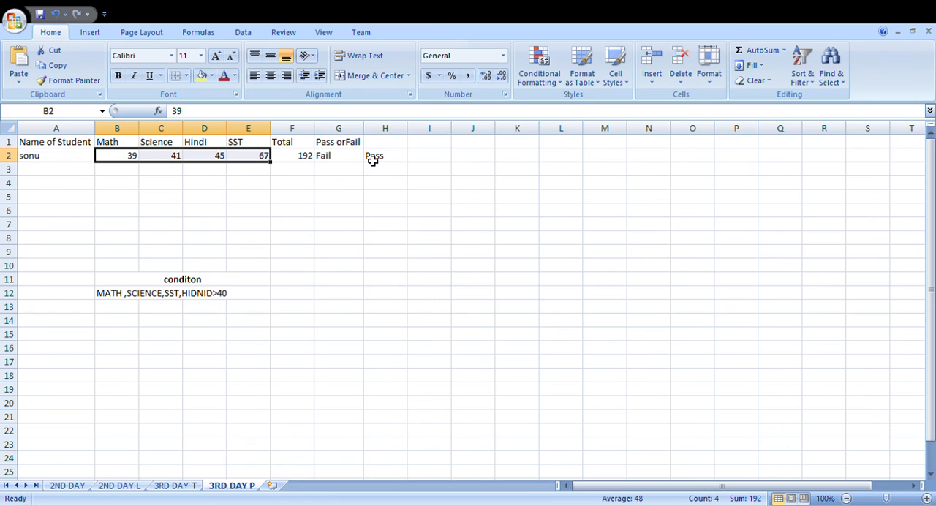
Step: Set the student's Math mark in B2 back to 40
{"action": "left_click", "coordinate": [131, 158]}
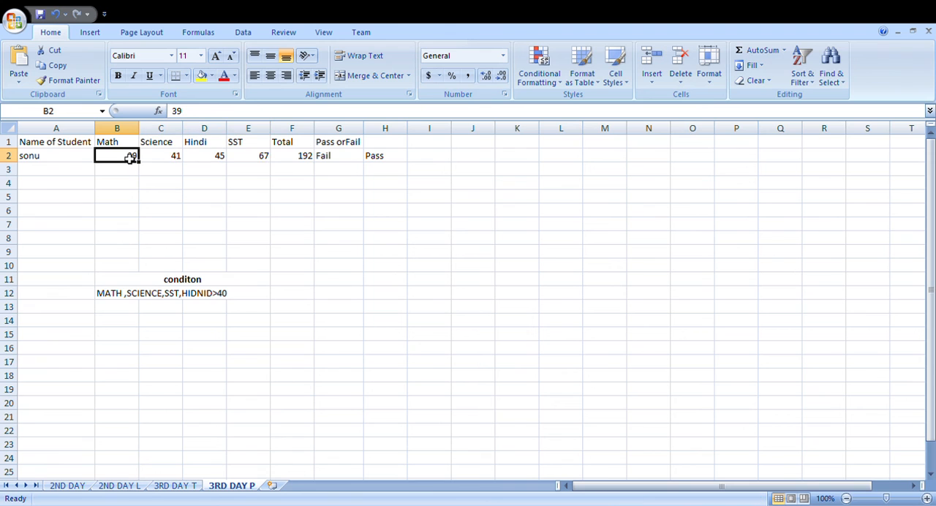
{"action": "type", "text": "40"}
{"action": "key", "text": "Return"}
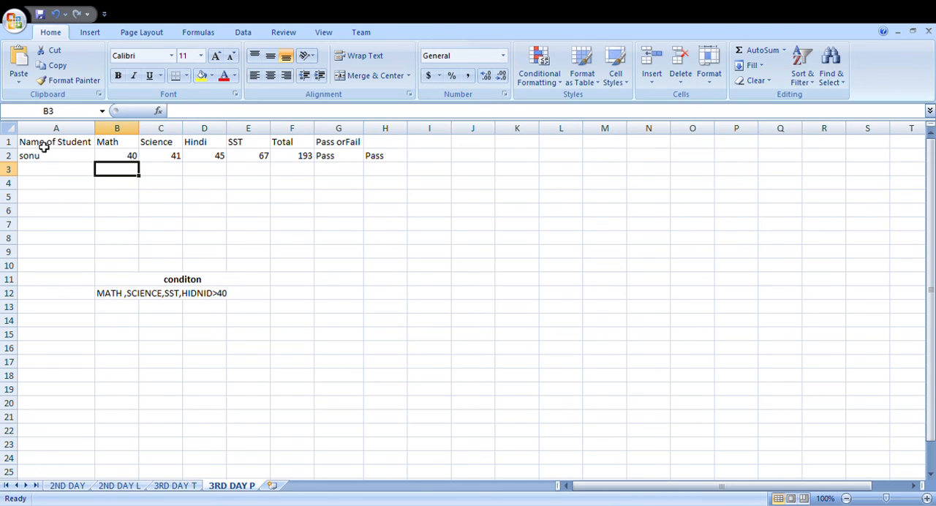
Step: Apply all borders and bold formatting to the student marks table in A1:H2
{"action": "left_click", "coordinate": [47, 169]}
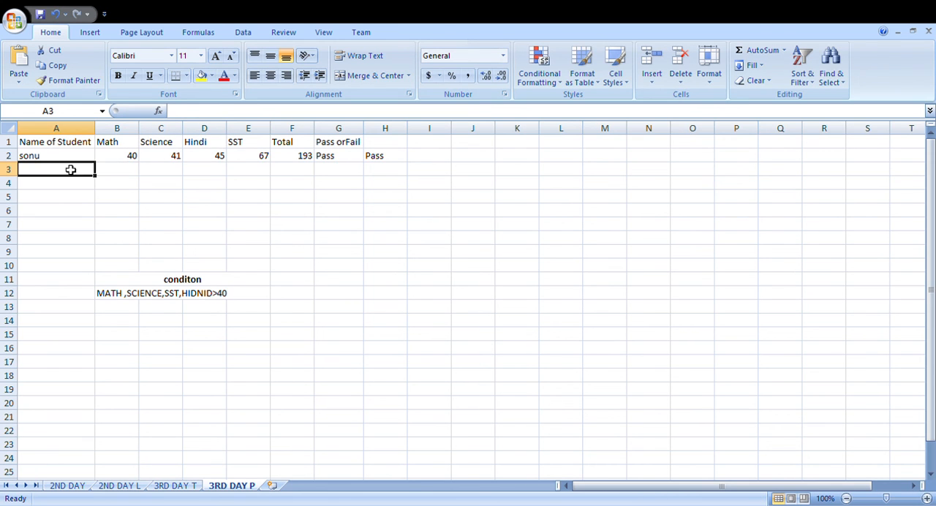
{"action": "left_click", "coordinate": [389, 148]}
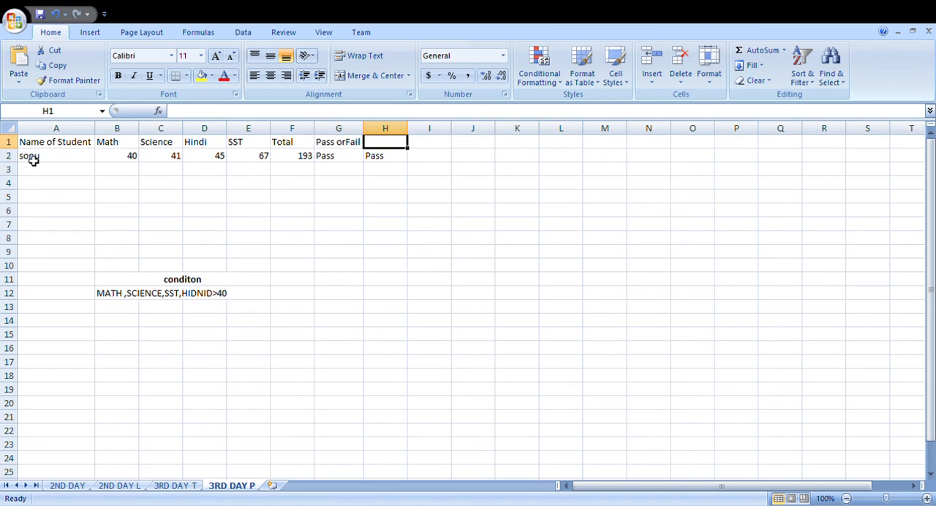
{"action": "left_click_drag", "start_coordinate": [42, 142], "coordinate": [376, 154]}
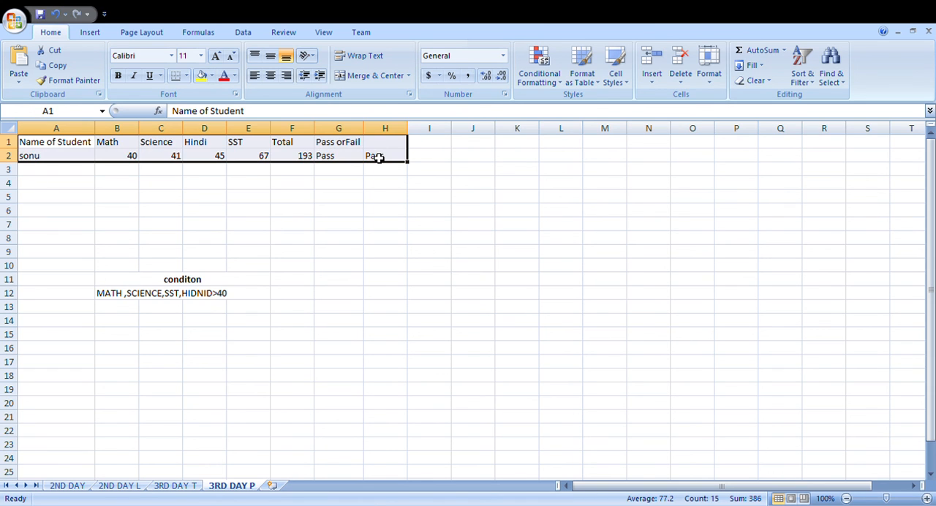
{"action": "left_click", "coordinate": [189, 77]}
{"action": "left_click", "coordinate": [199, 187]}
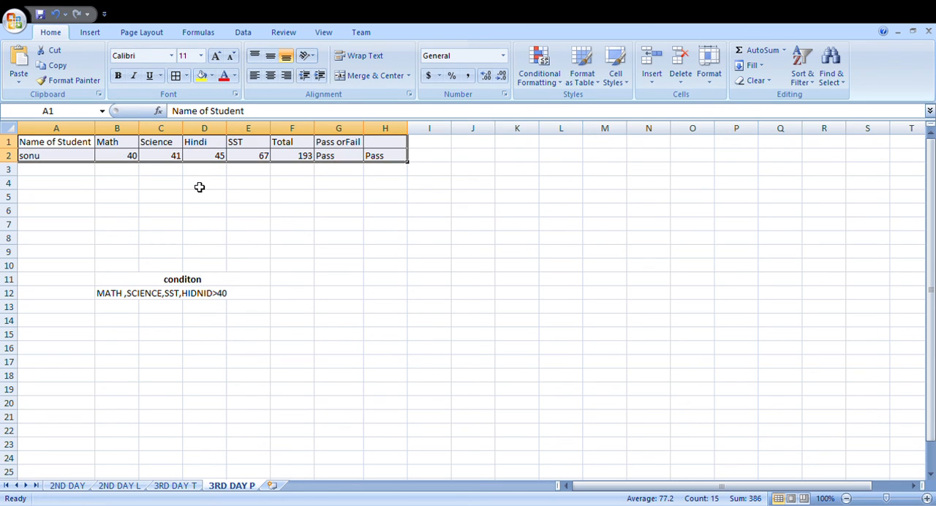
{"action": "left_click", "coordinate": [119, 78]}
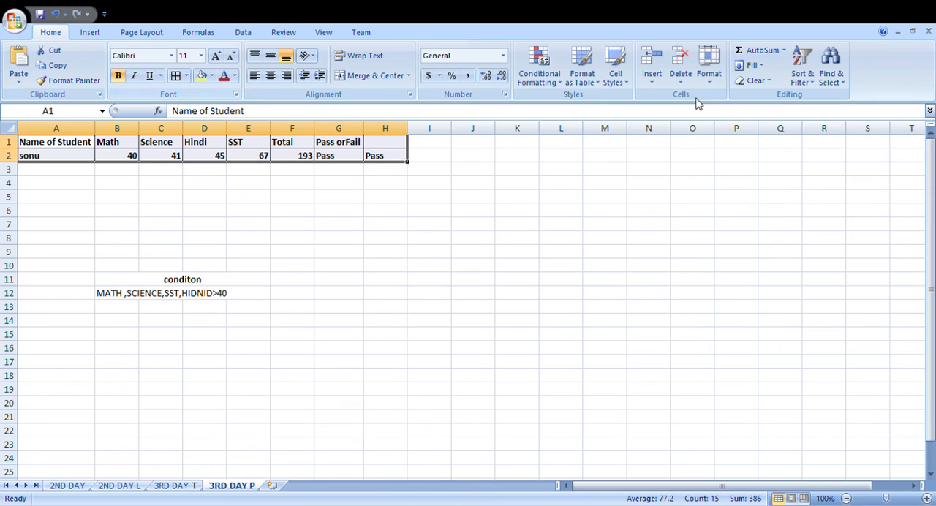